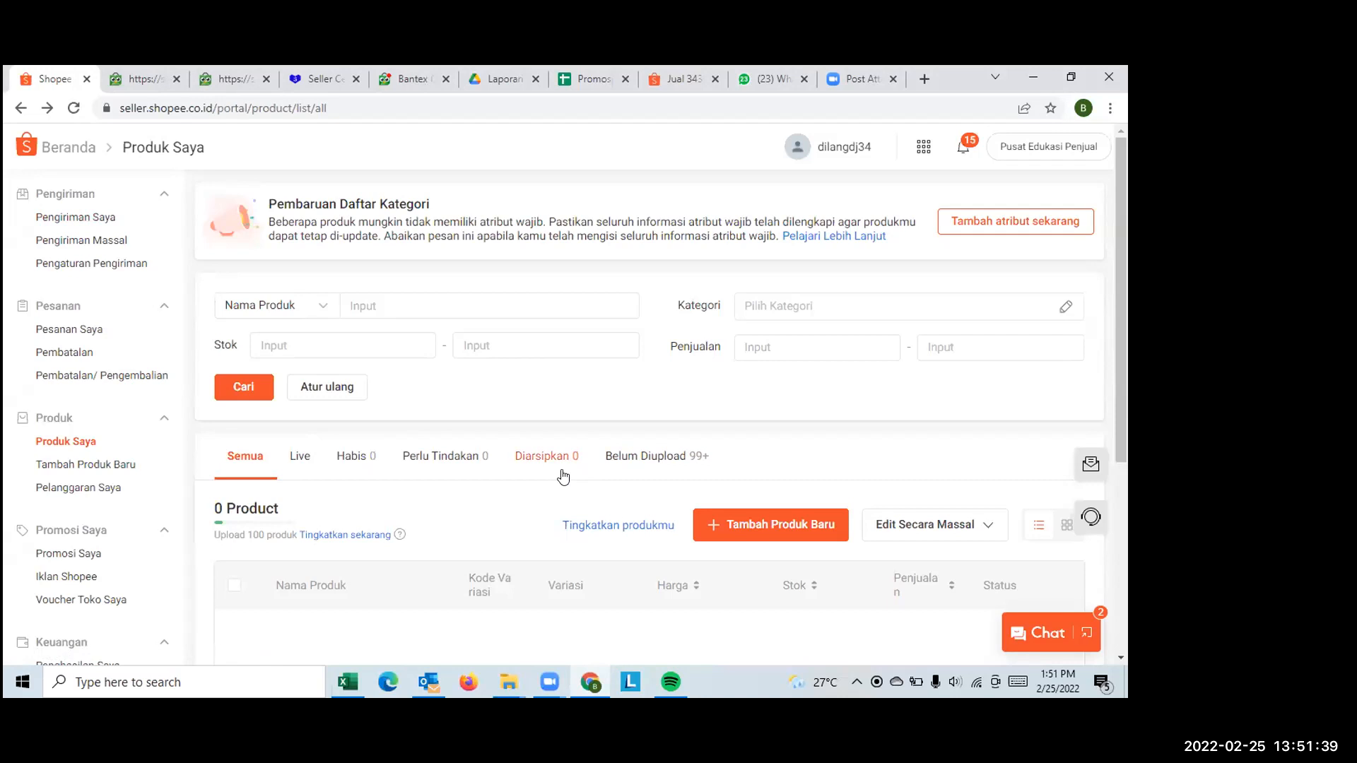
# Open the Mass Upload page for products and show its Upload File section with the document list.
pyautogui.scroll(-3, 564, 477)
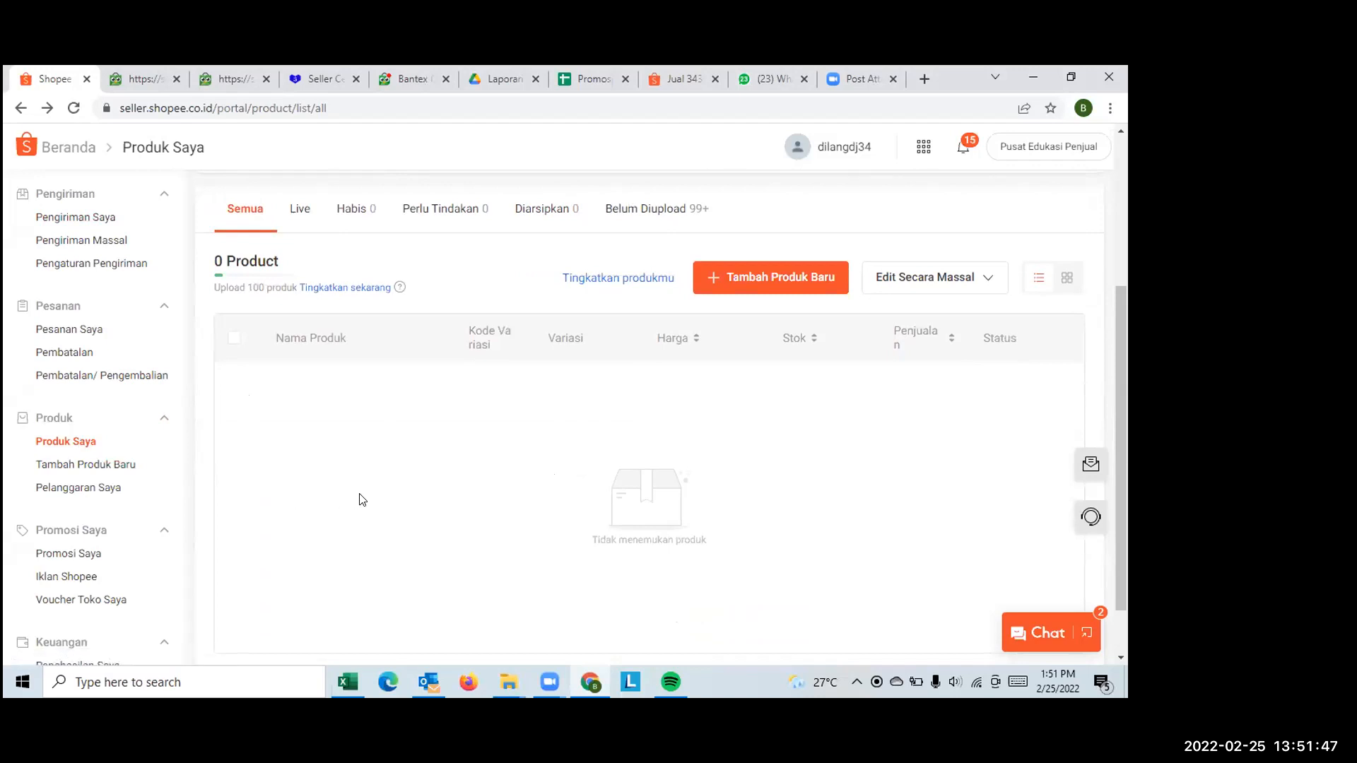
pyautogui.scroll(1, 362, 499)
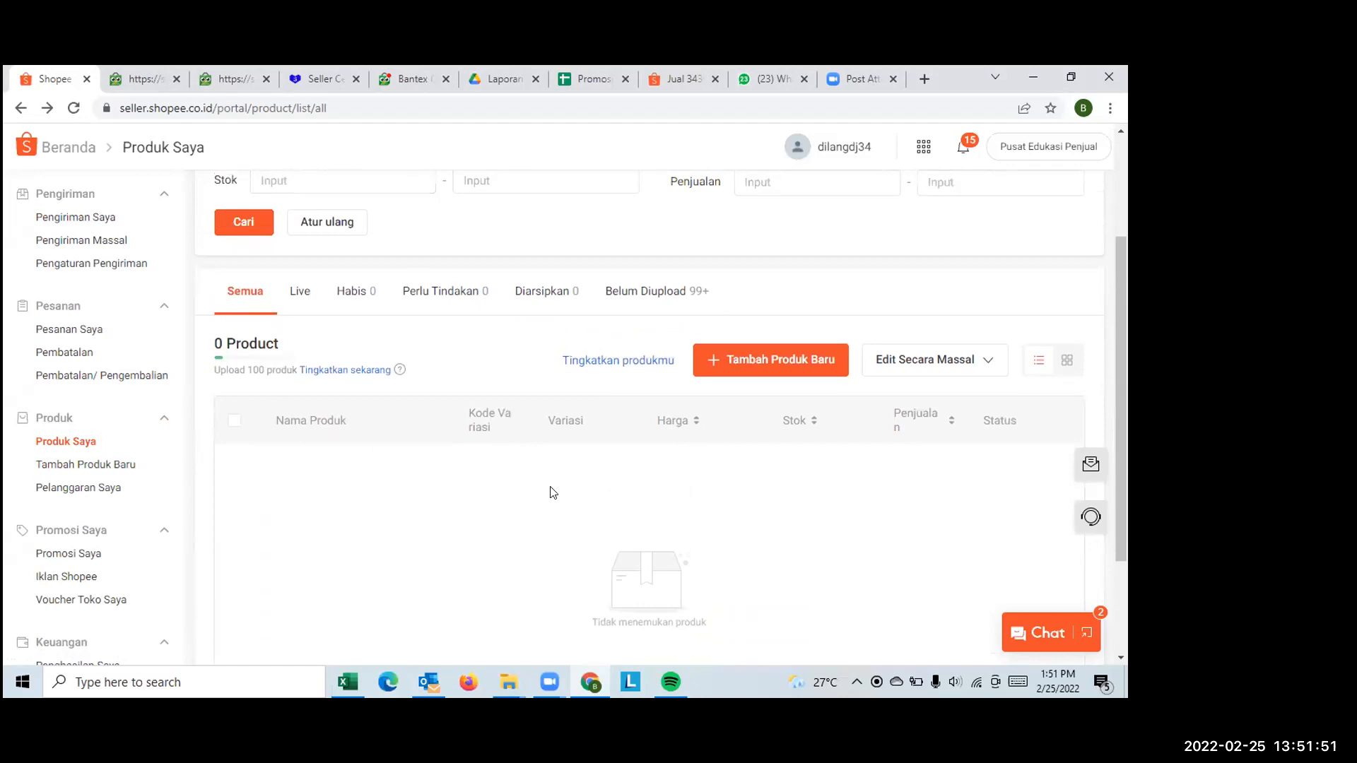
pyautogui.click(924, 364)
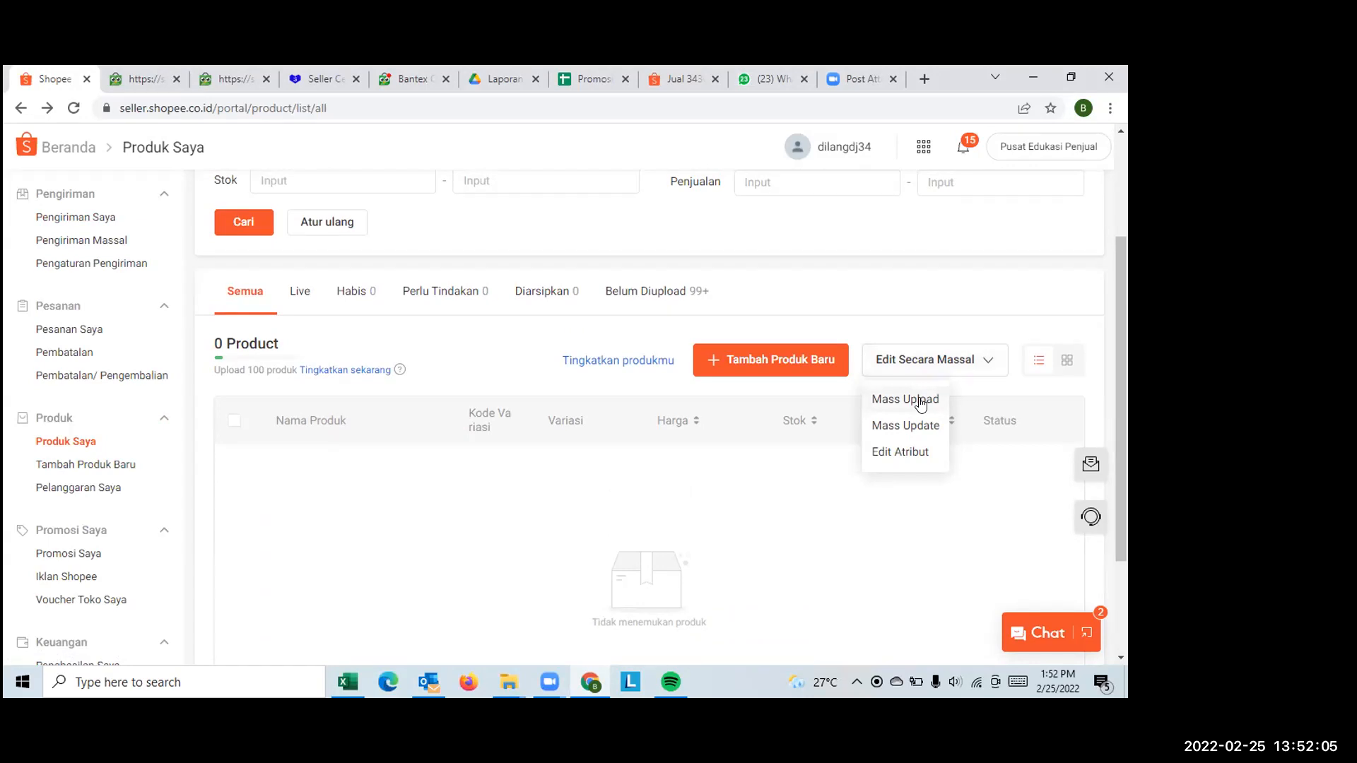
pyautogui.click(920, 400)
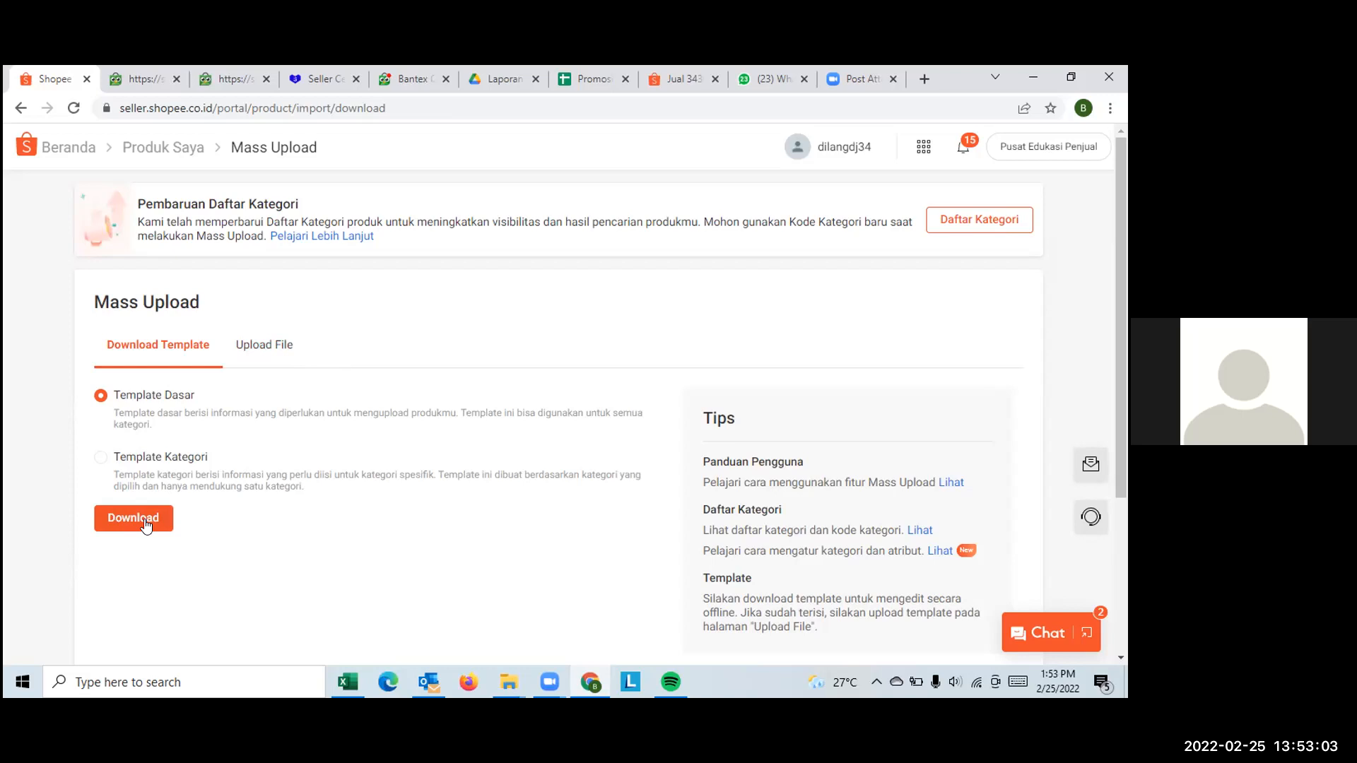
pyautogui.click(266, 347)
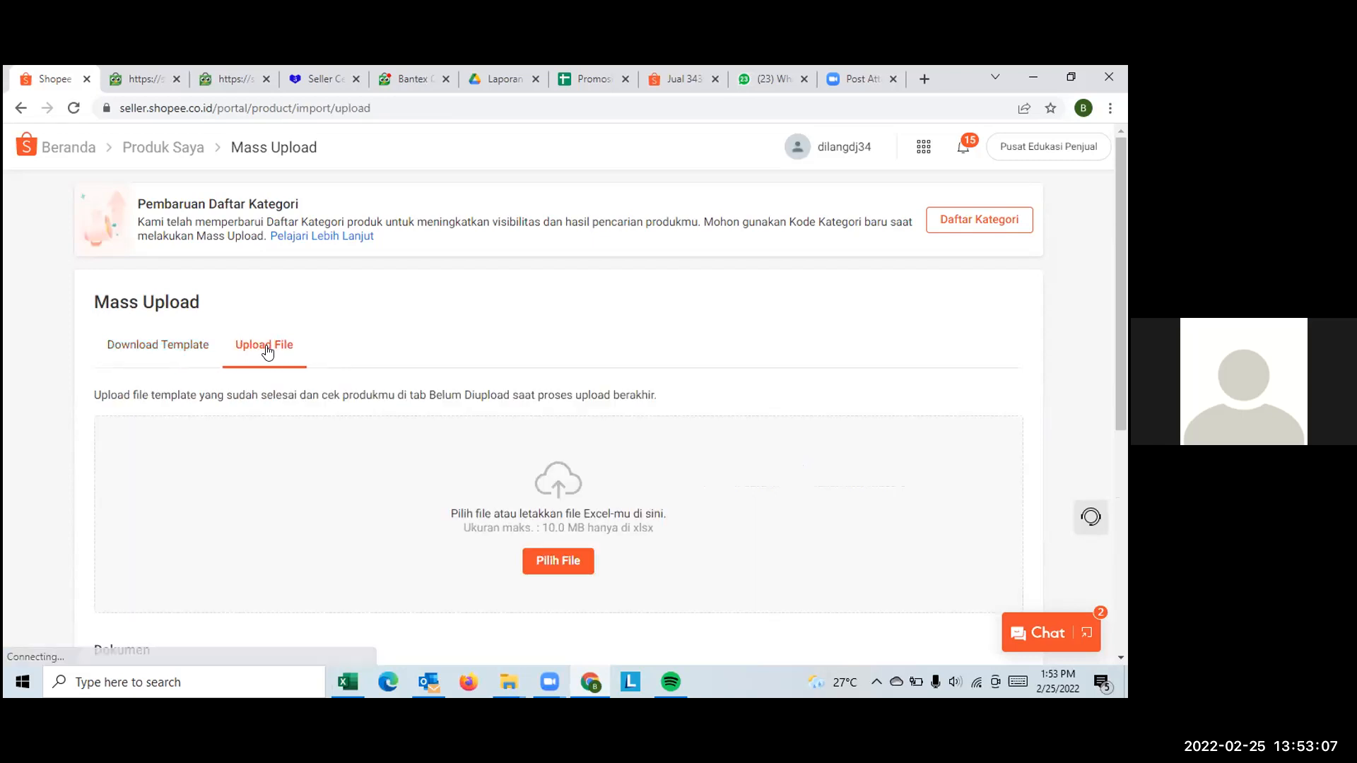
pyautogui.scroll(-2, 324, 362)
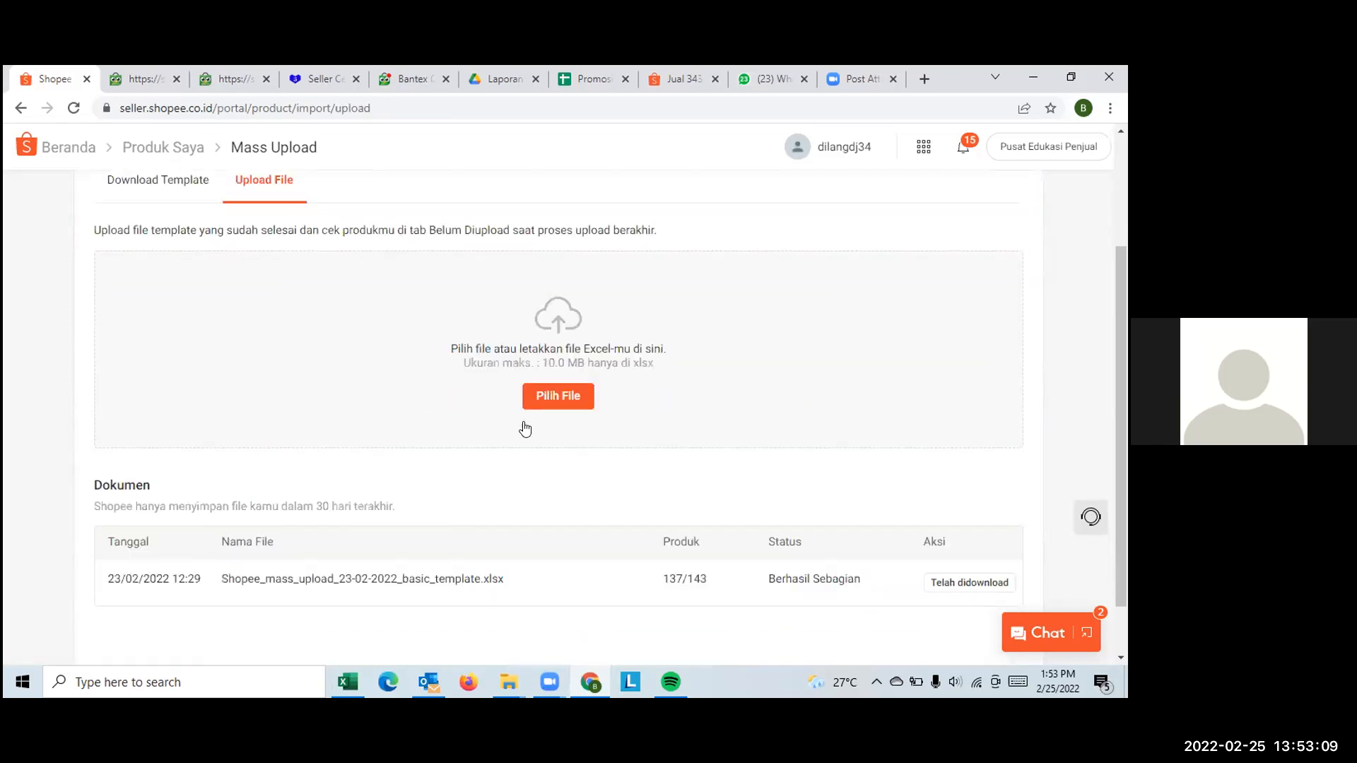
# Upload the file Shopee_mass_upload_23-02-2022_basic_template.xlsx from the Desktop folder.
pyautogui.click(551, 395)
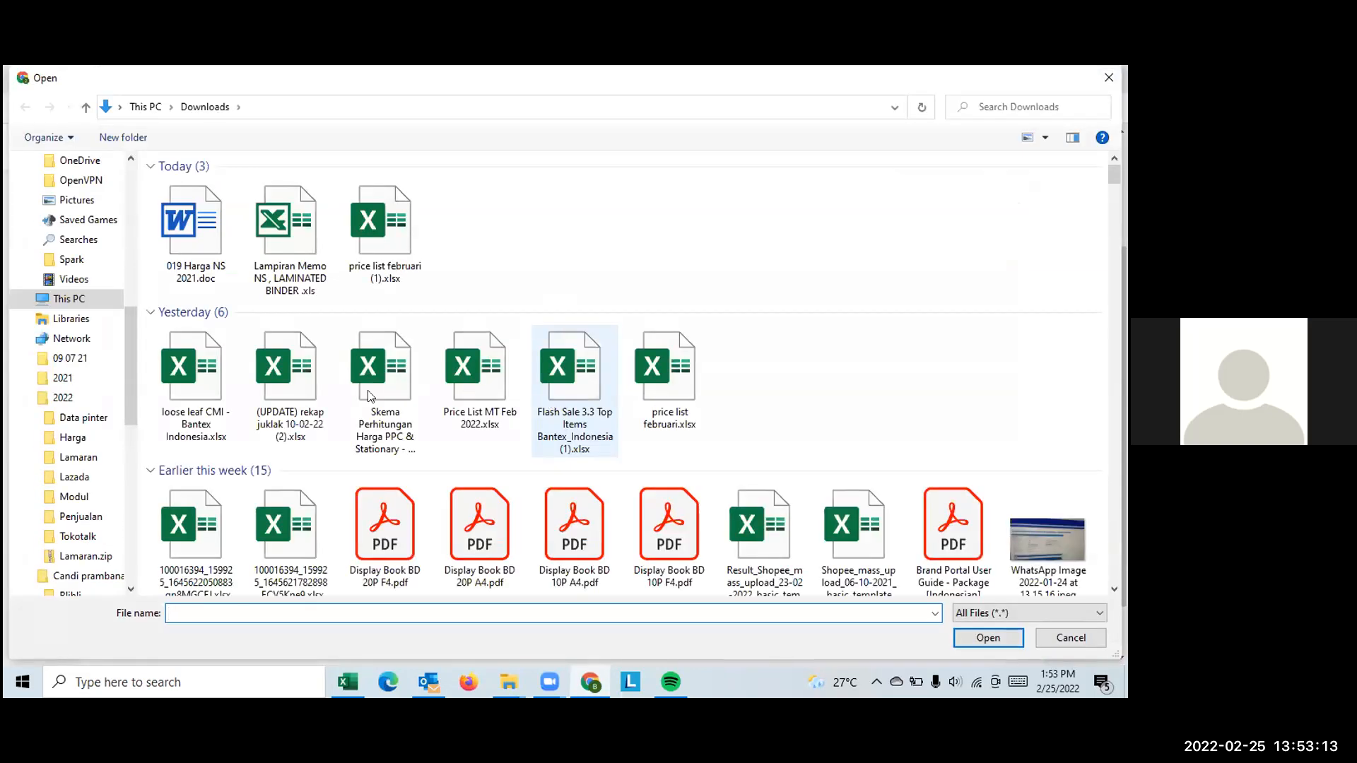
pyautogui.scroll(3, 82, 365)
pyautogui.scroll(2, 83, 365)
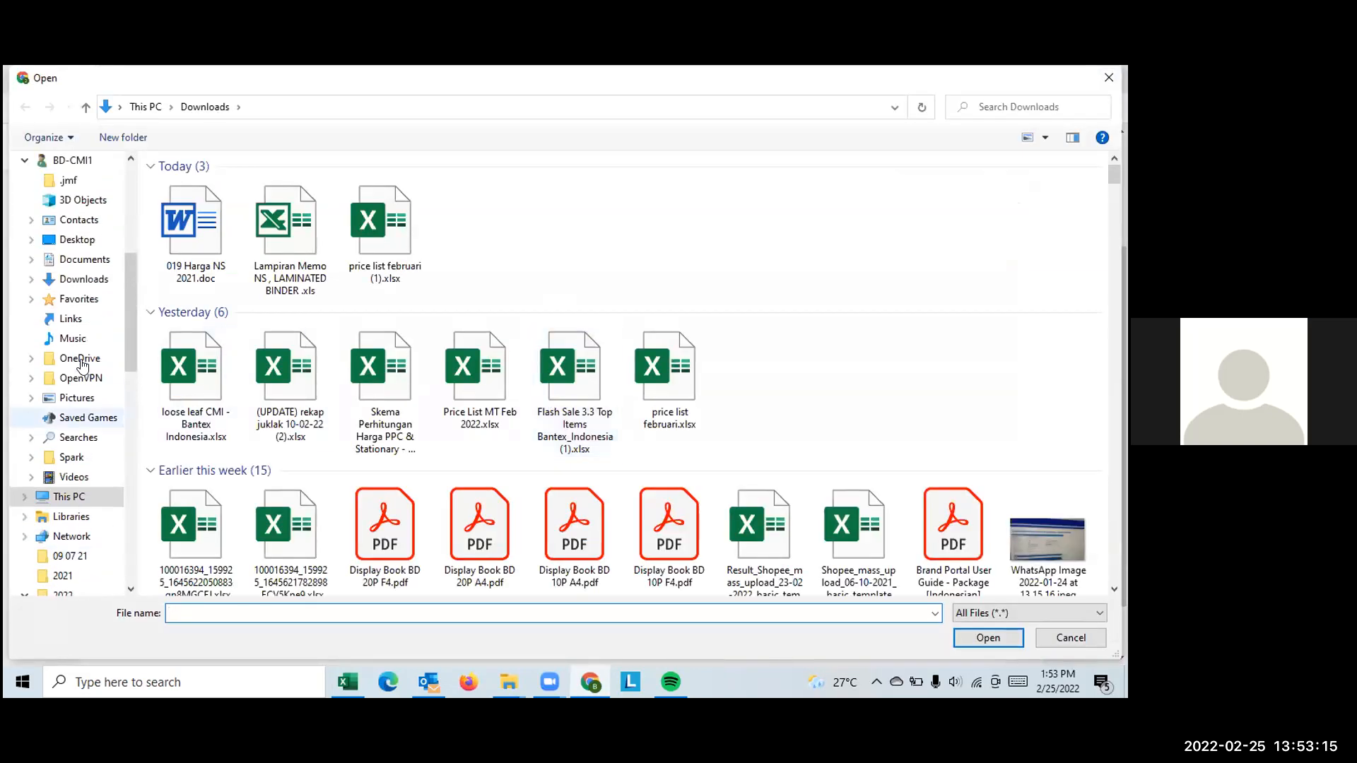
pyautogui.click(79, 245)
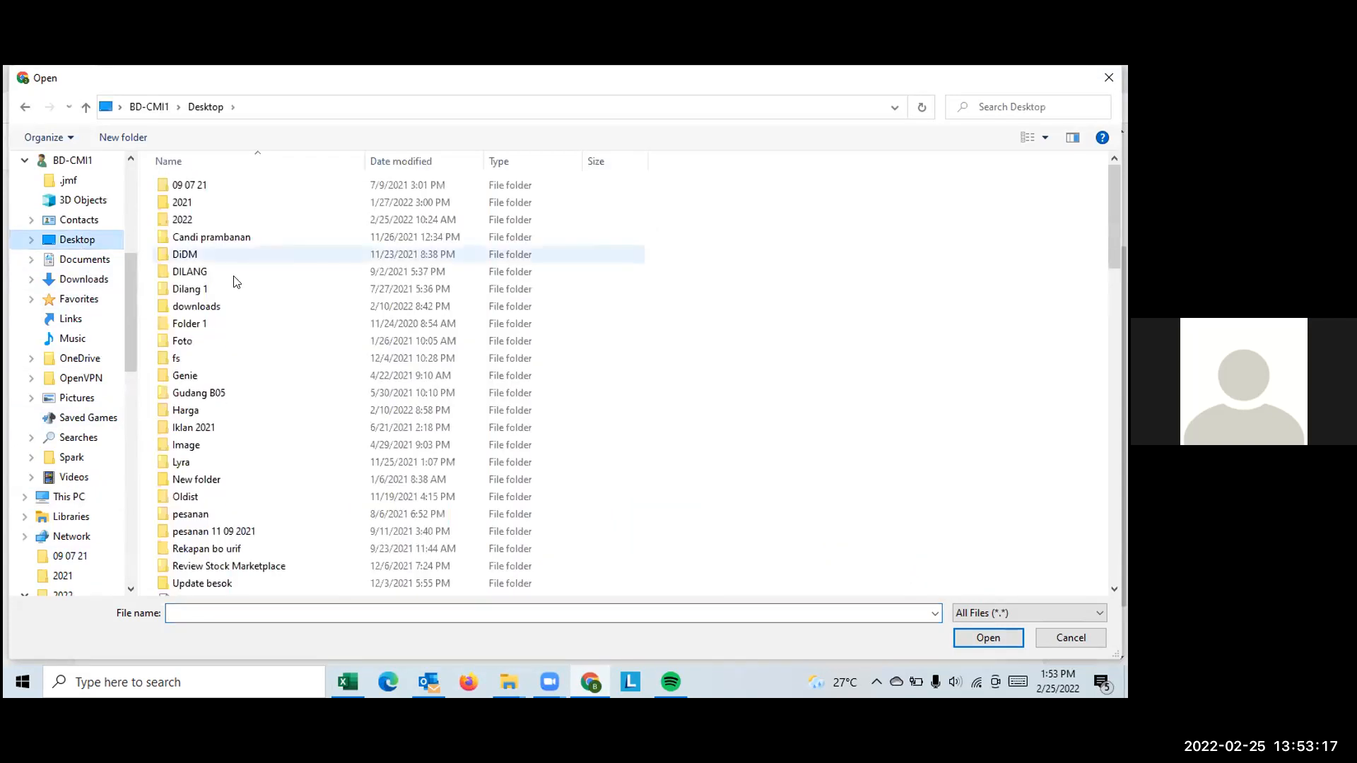
pyautogui.scroll(-7, 234, 281)
pyautogui.scroll(-3, 234, 284)
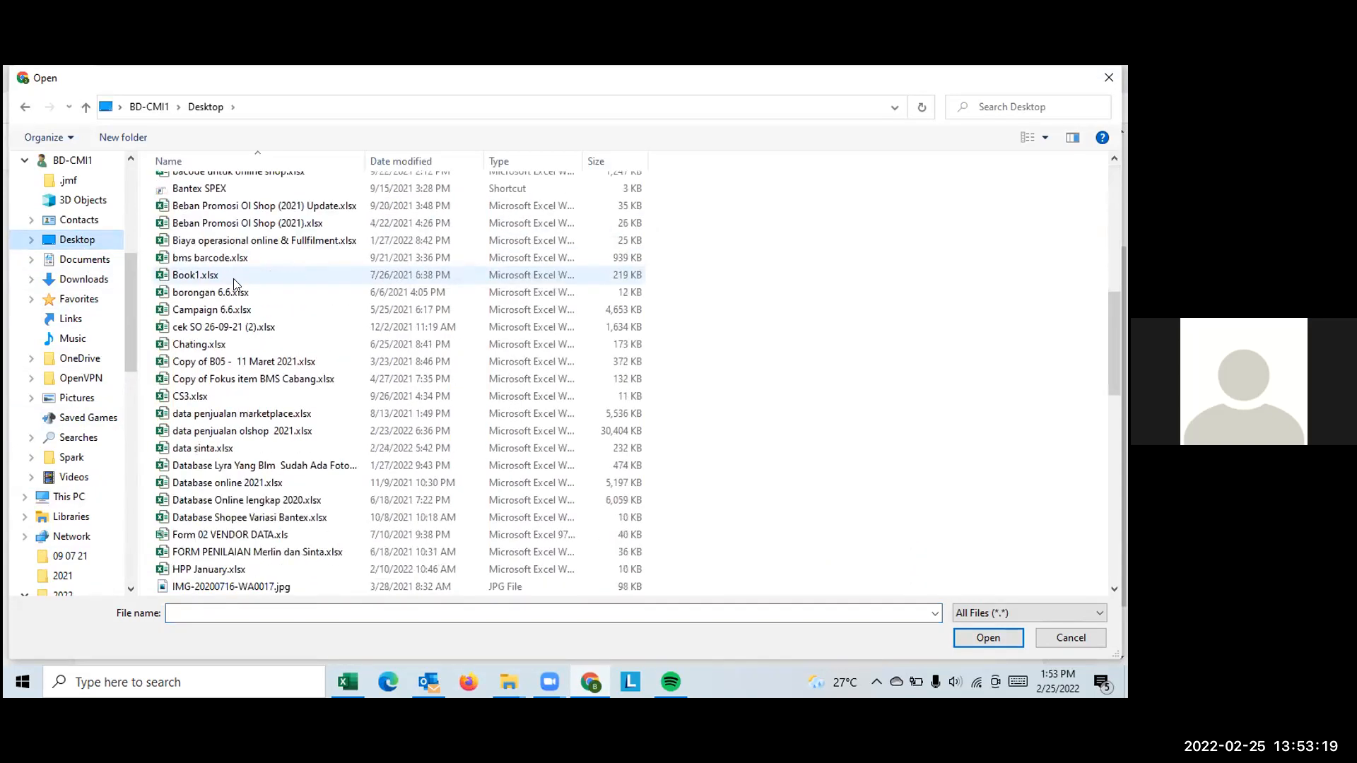
pyautogui.scroll(-9, 233, 280)
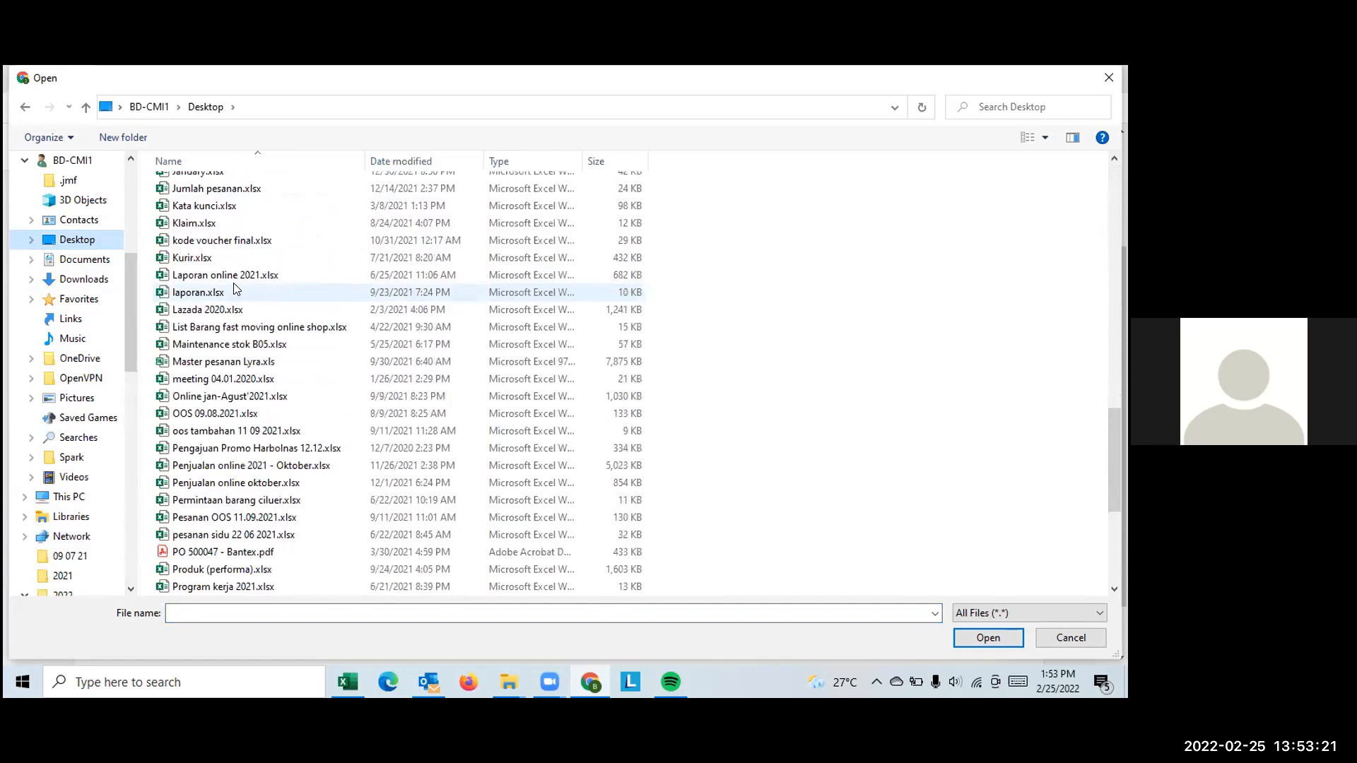
pyautogui.scroll(-2, 235, 288)
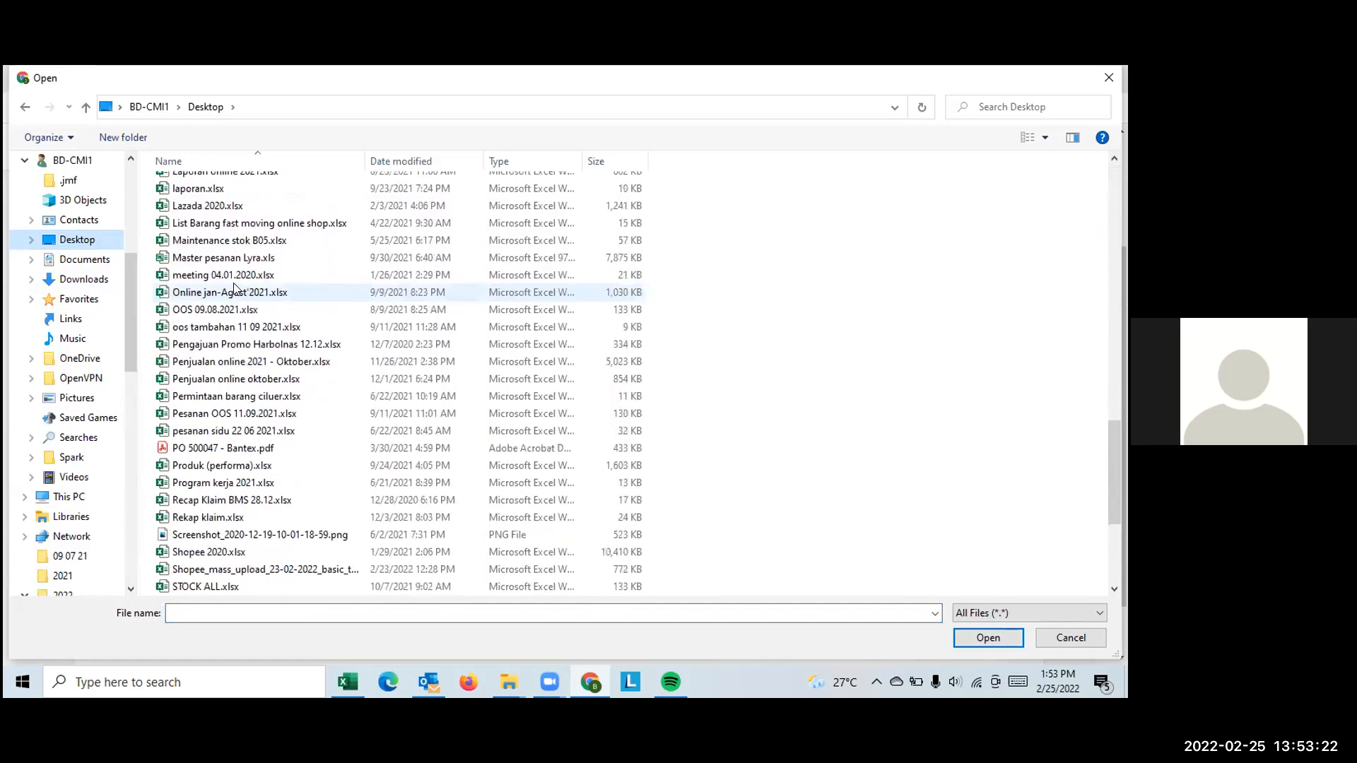
pyautogui.click(304, 569)
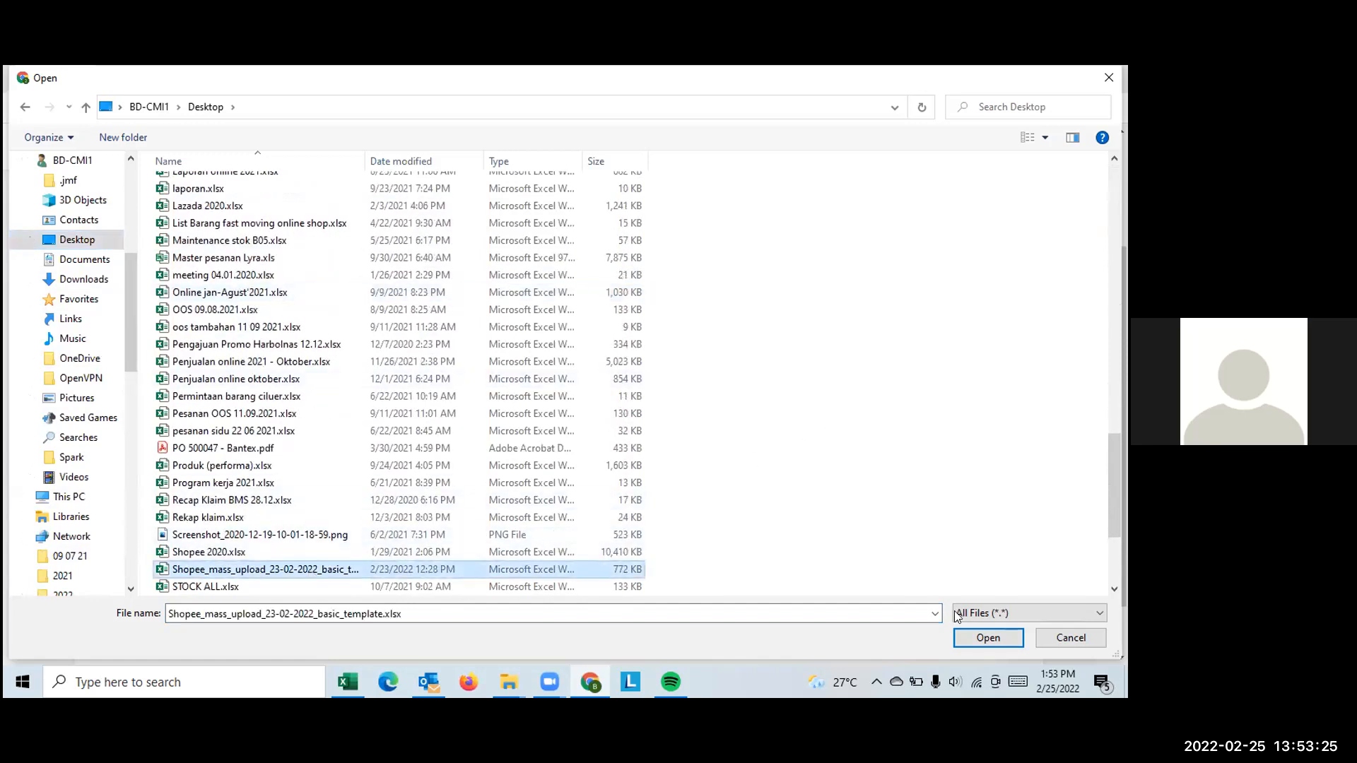
pyautogui.click(983, 638)
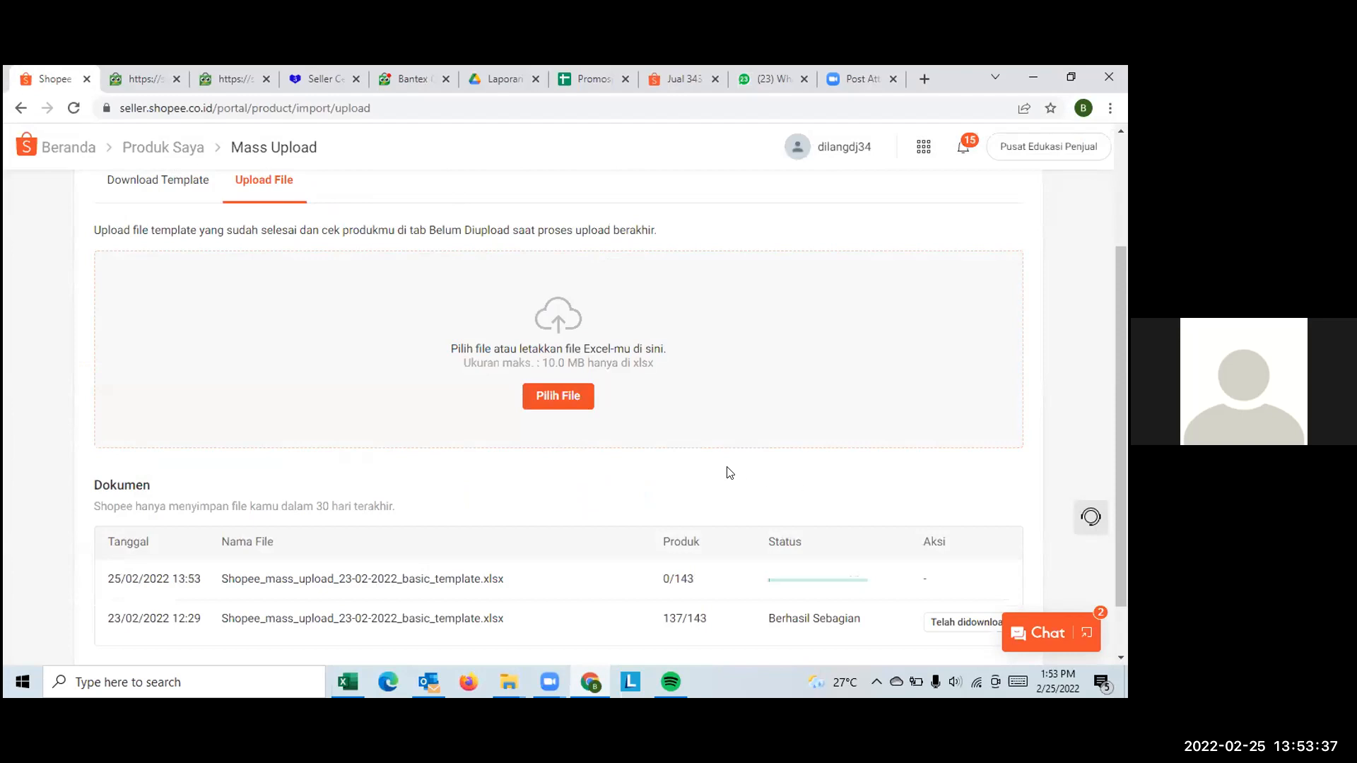
# Download the result file of the 25/02/2022 13:53 mass upload and open it in Excel.
pyautogui.scroll(-1, 707, 481)
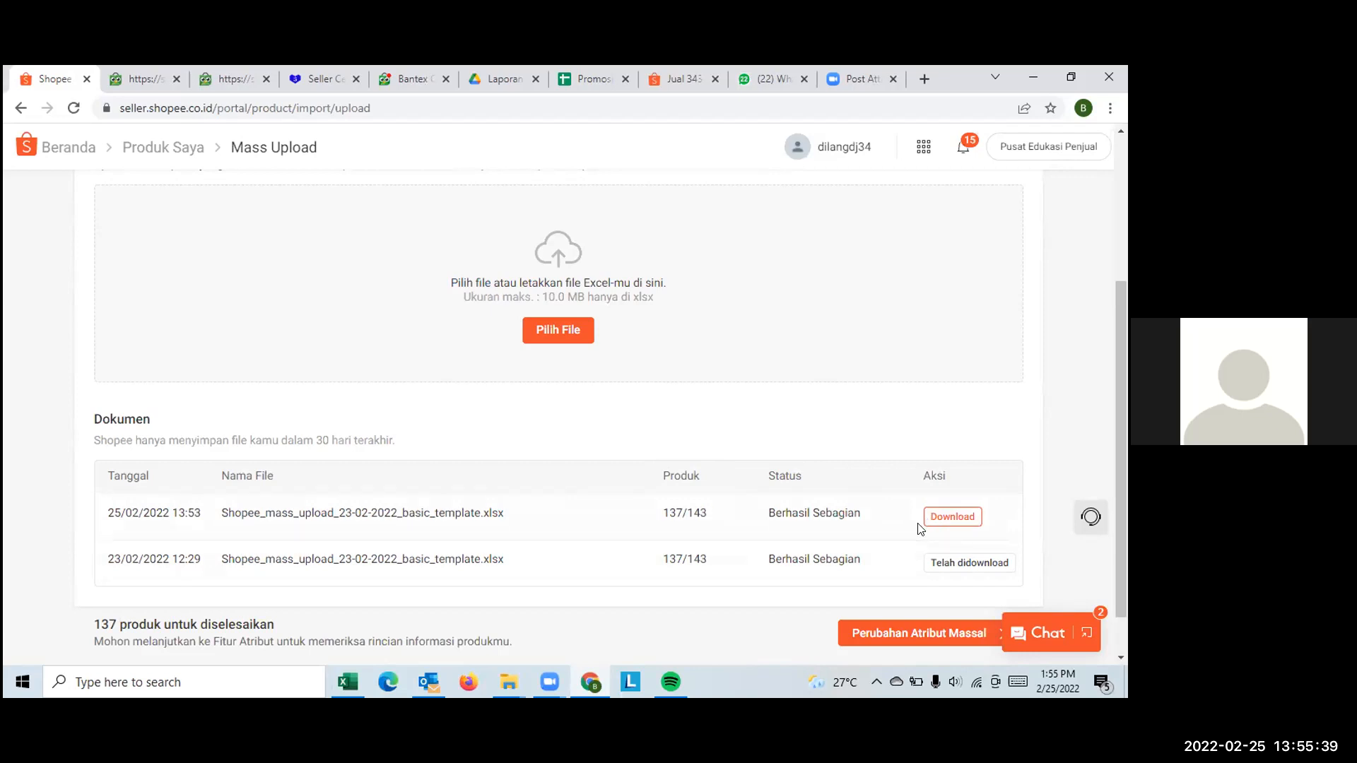
pyautogui.scroll(-1, 527, 495)
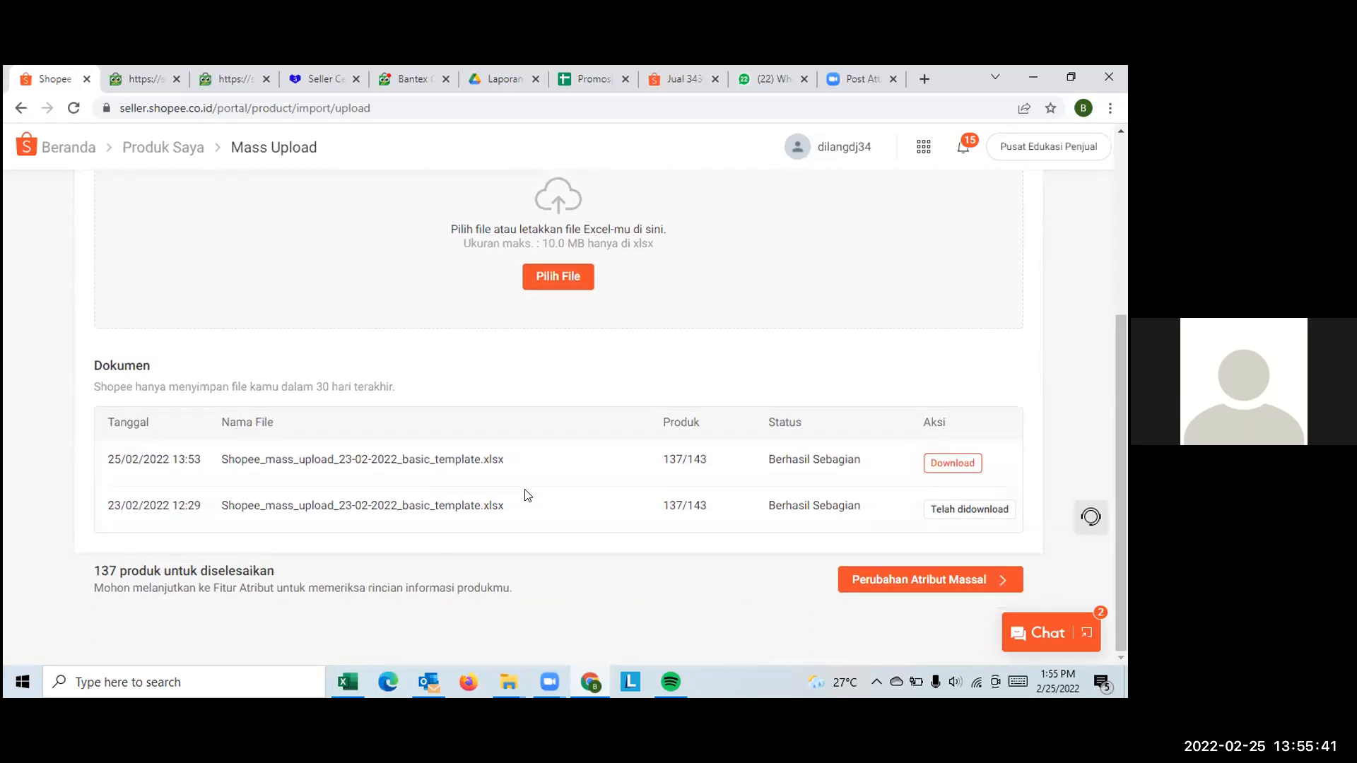
pyautogui.click(951, 464)
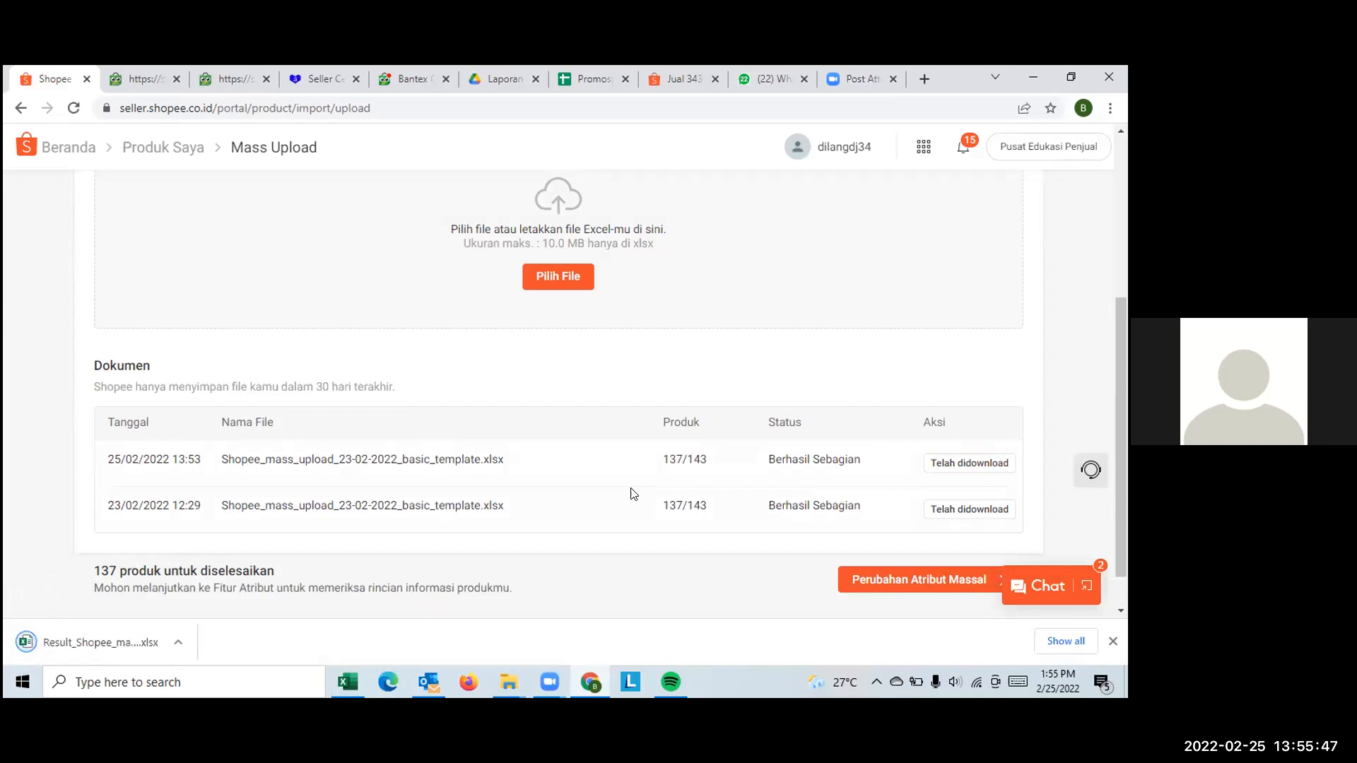
pyautogui.click(91, 645)
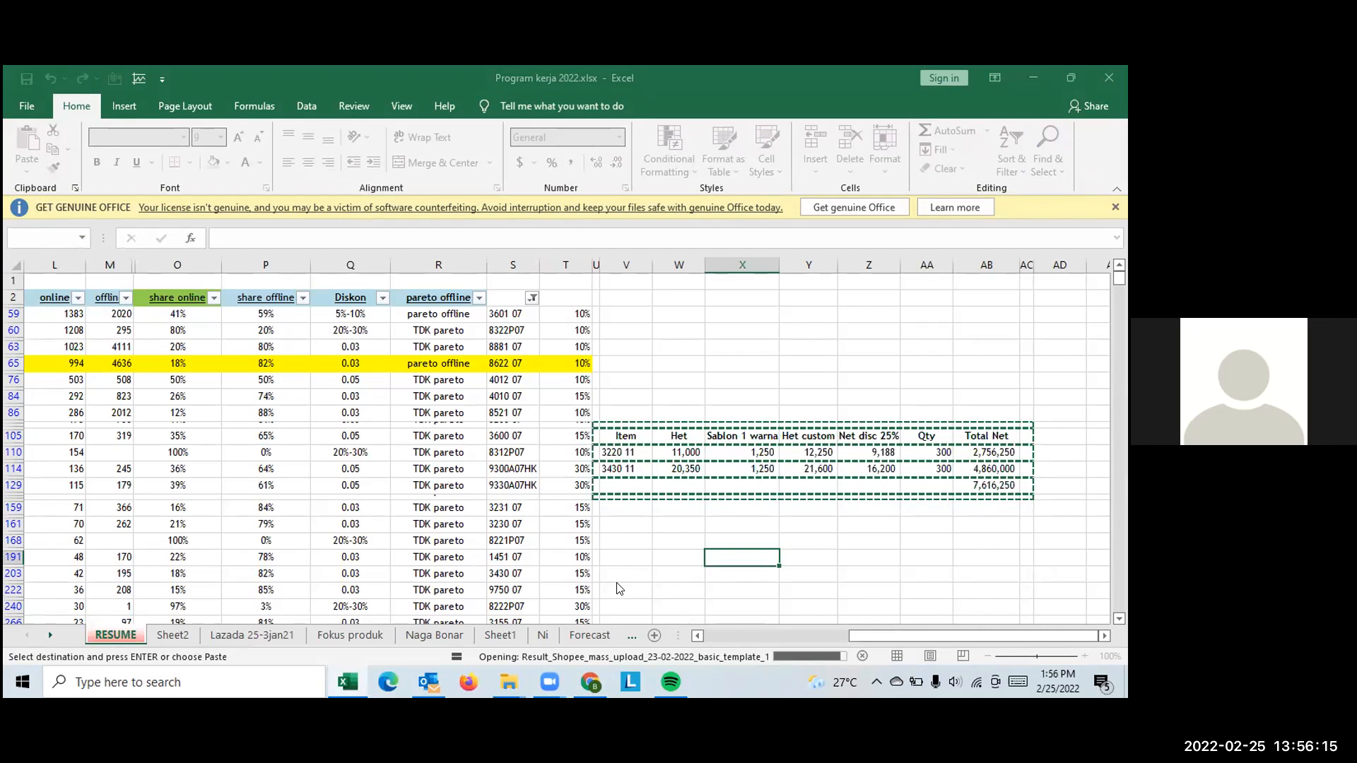
pyautogui.write('`')
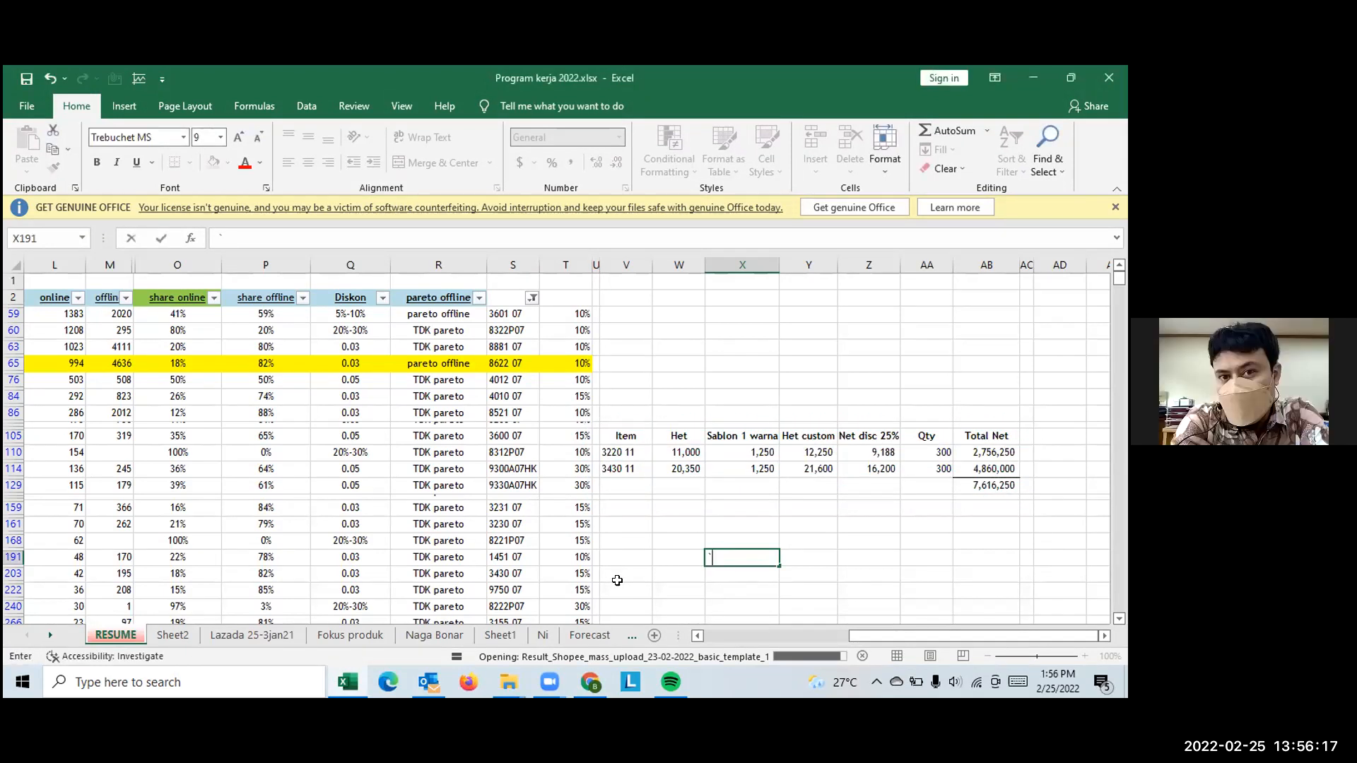
pyautogui.press('Return')
pyautogui.press('Up')
pyautogui.press('BackSpace')
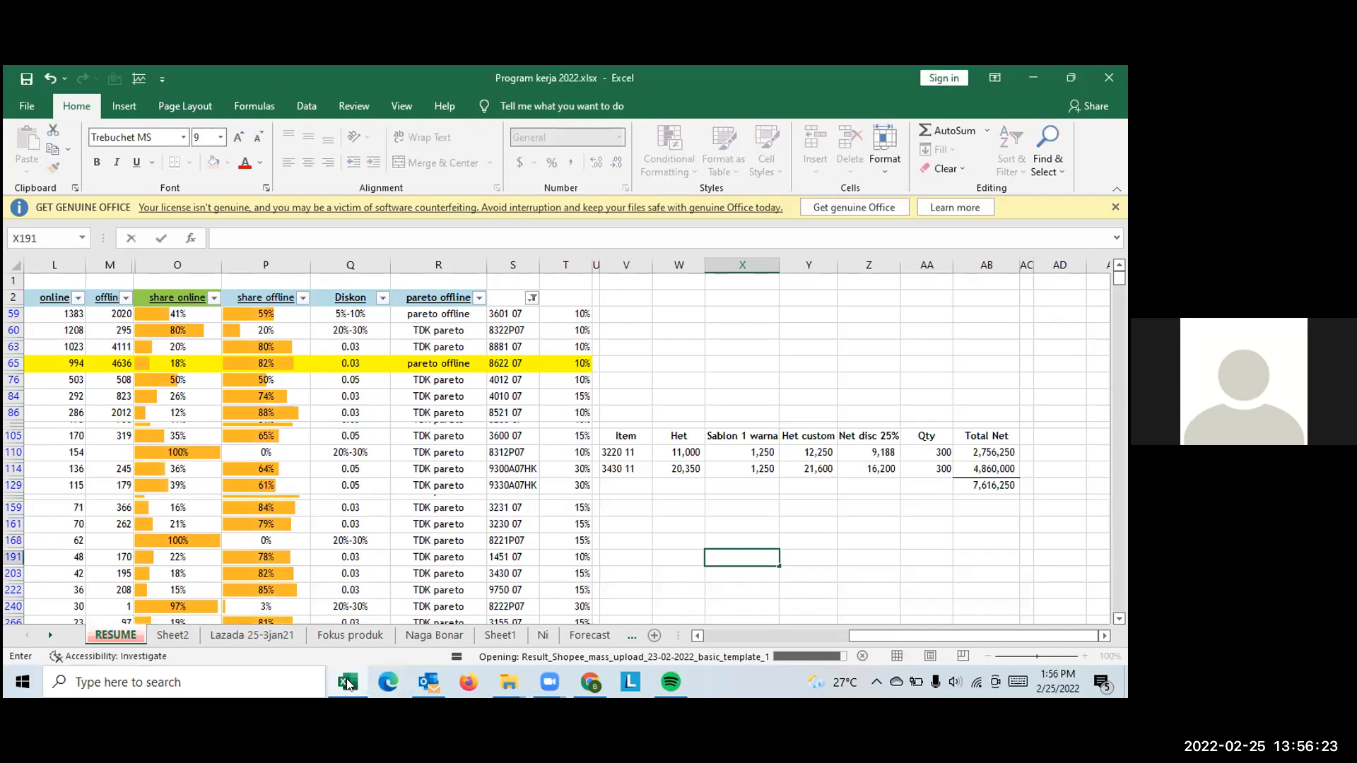
# Try to open the downloaded mass upload result workbook again from the Downloads folder, and dismiss the Excel message.
pyautogui.moveTo(350, 683)
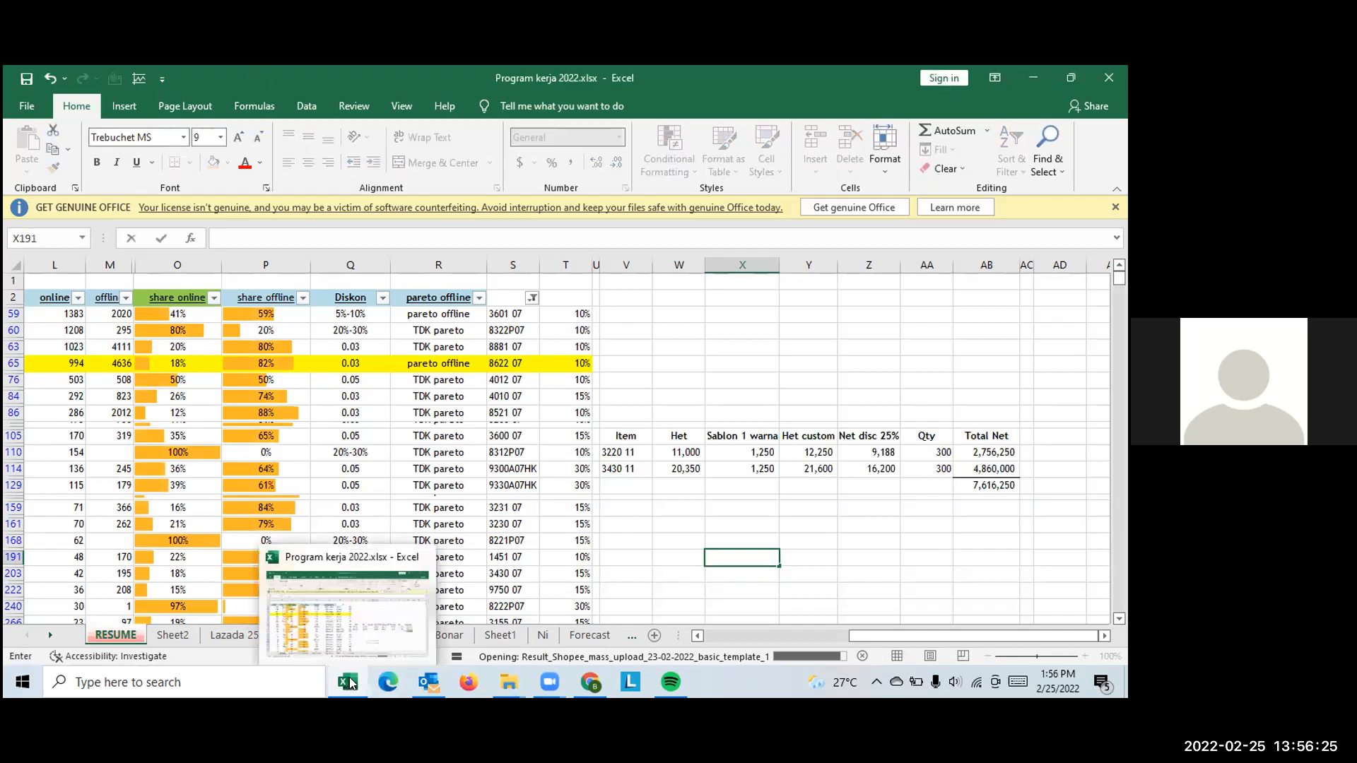
pyautogui.click(577, 696)
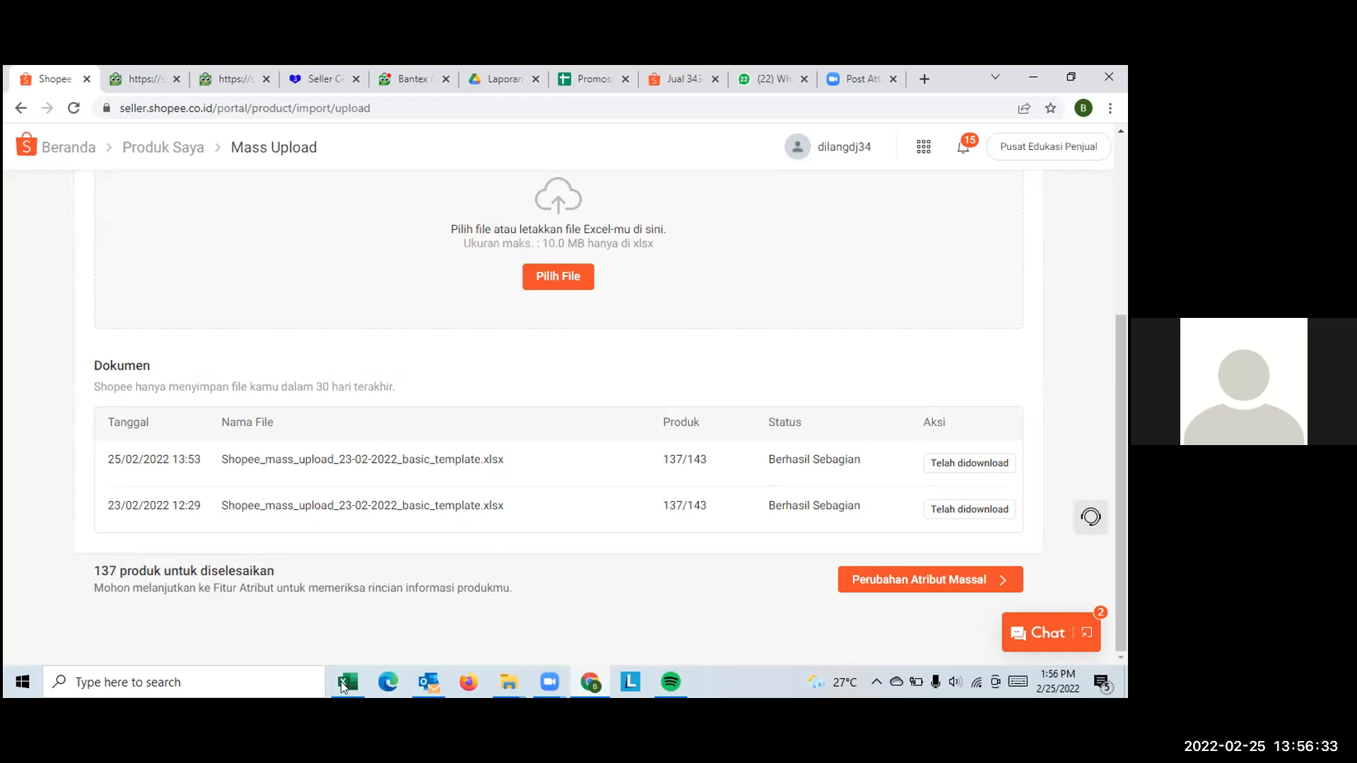
pyautogui.click(517, 679)
pyautogui.click(413, 620)
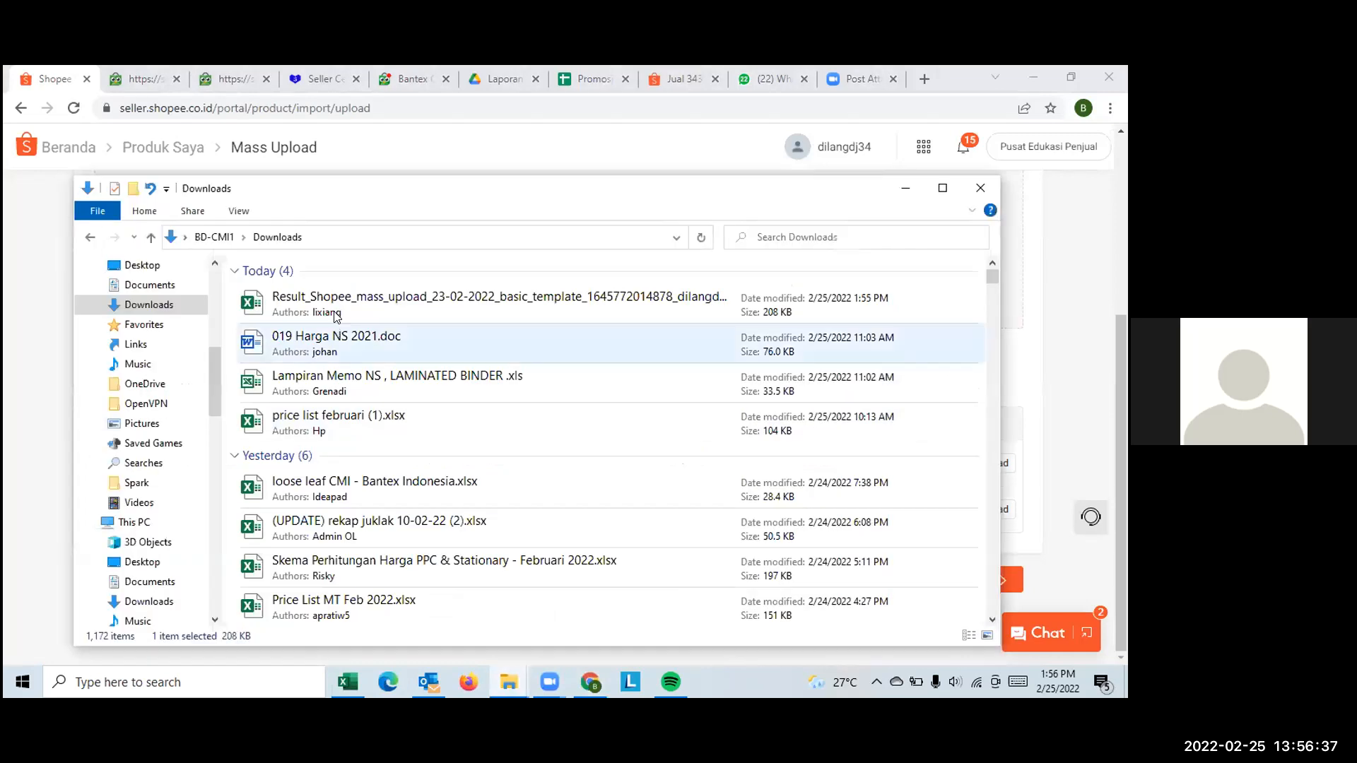
pyautogui.doubleClick(360, 298)
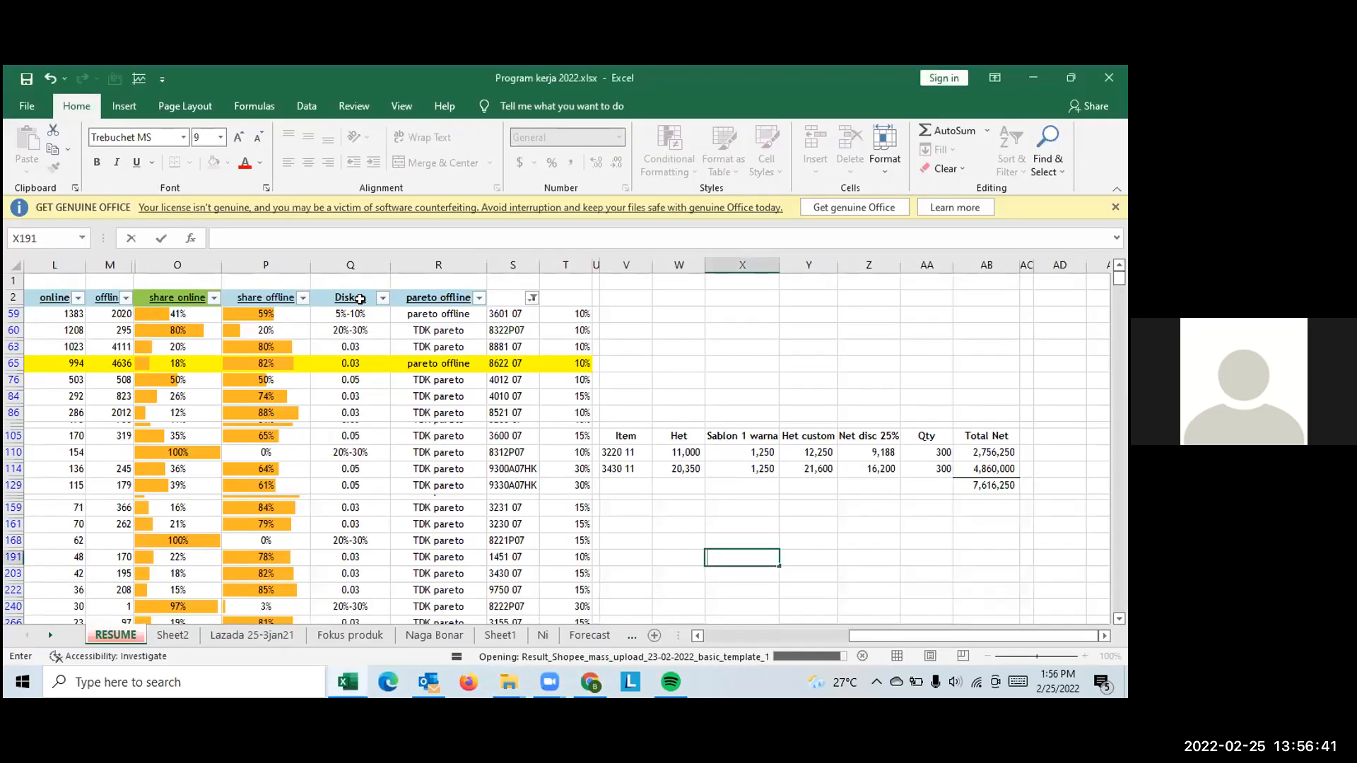
pyautogui.click(360, 305)
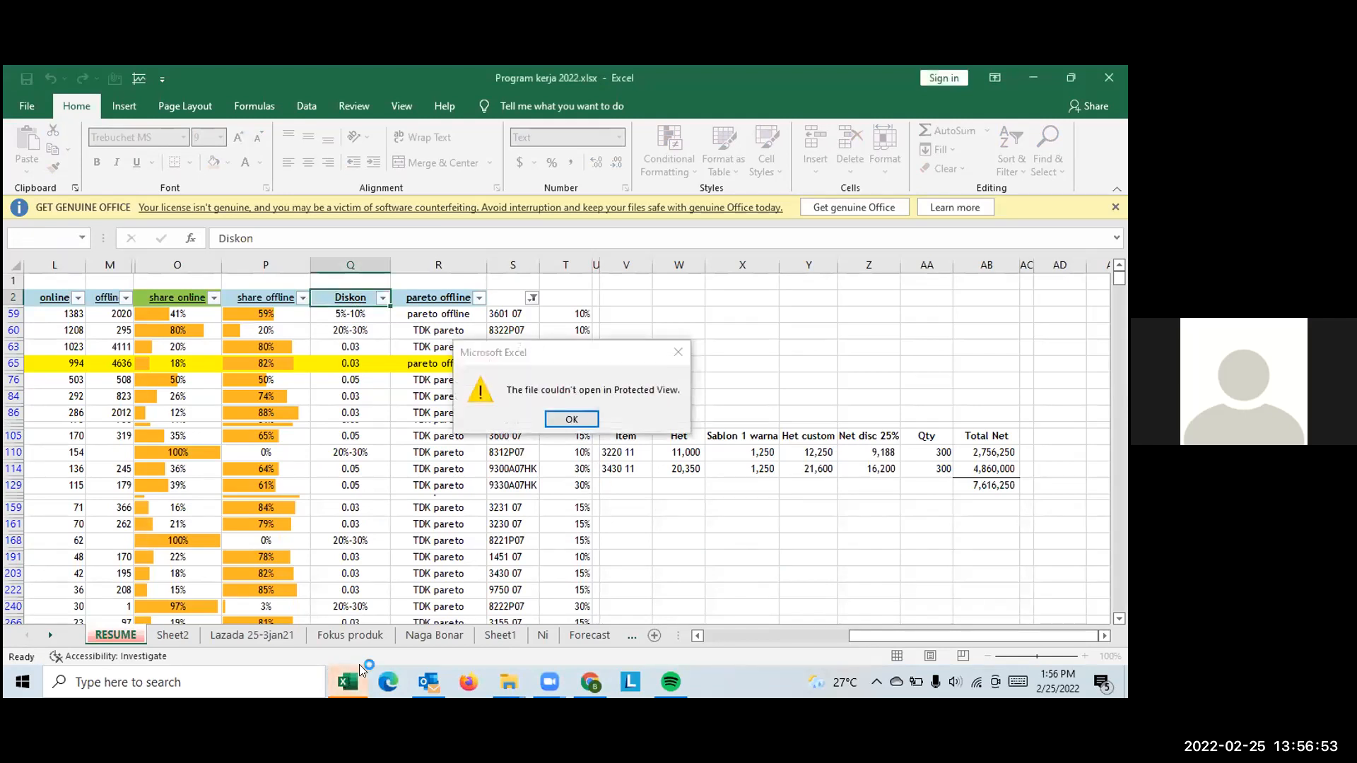
pyautogui.click(572, 419)
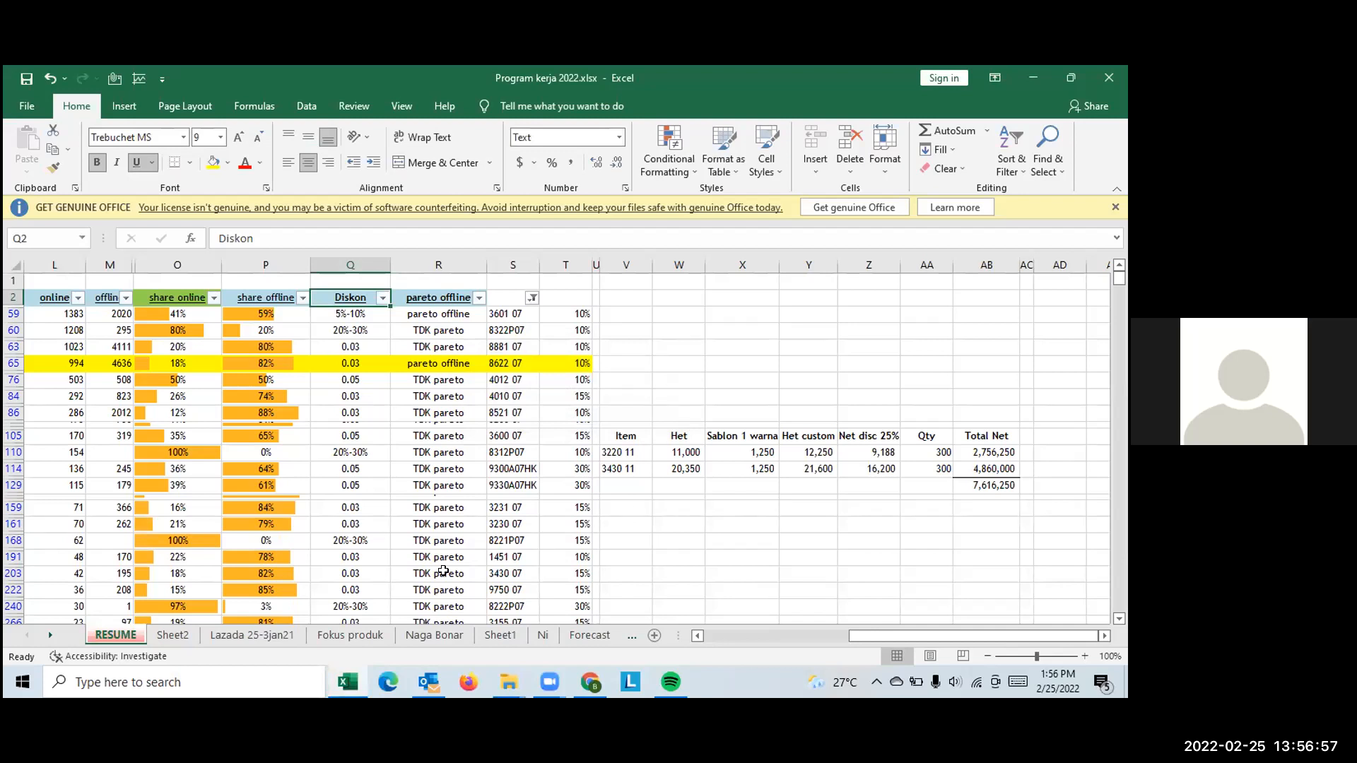
# Check in Excel whether the result workbook has loaded, and switch back to the Shopee Mass Upload page in Chrome.
pyautogui.click(360, 681)
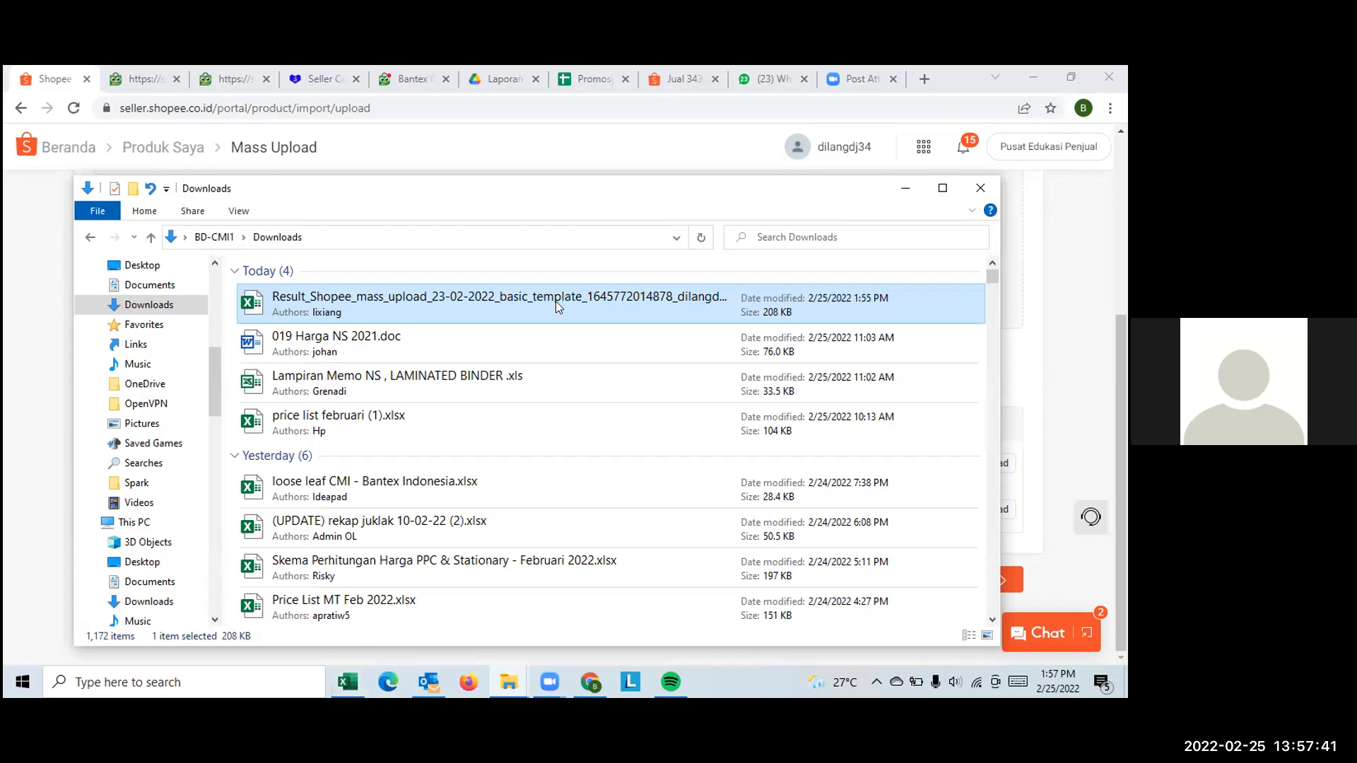
pyautogui.click(346, 680)
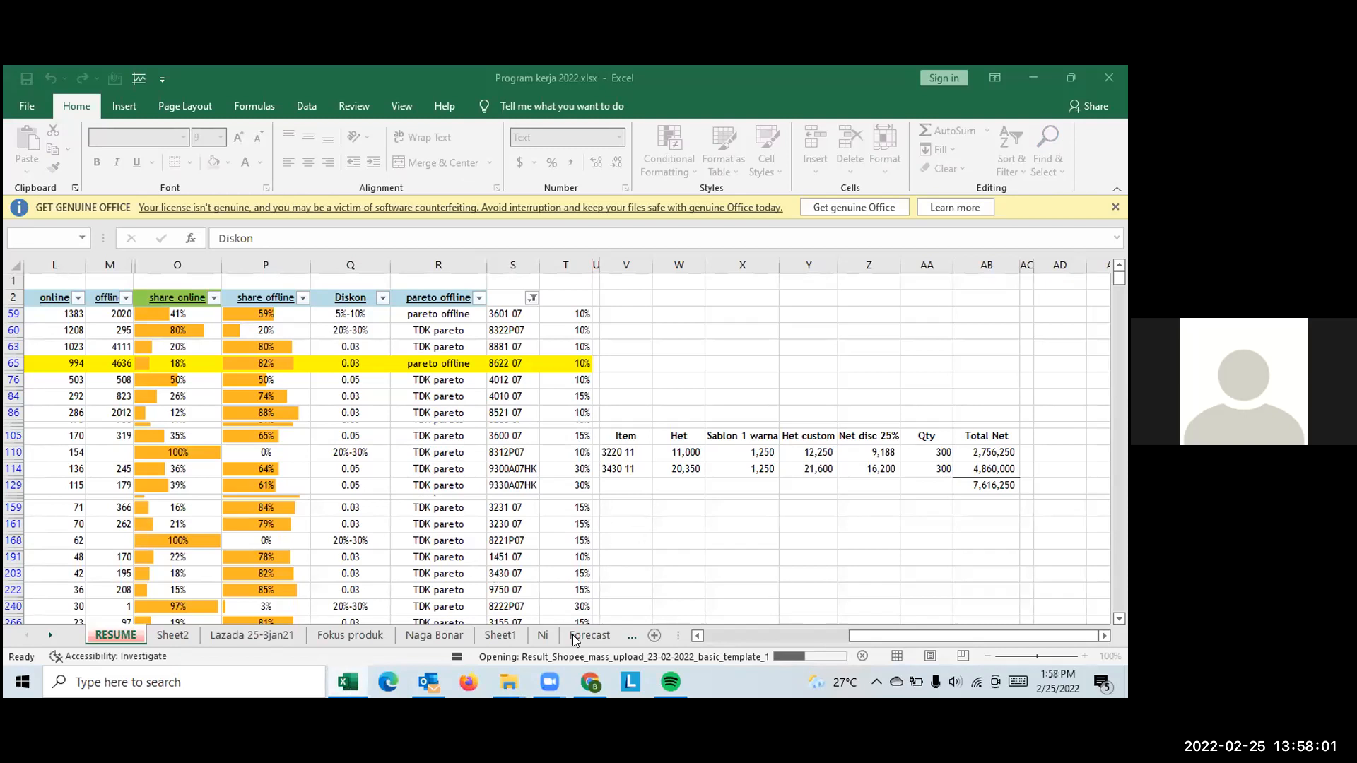
pyautogui.click(591, 682)
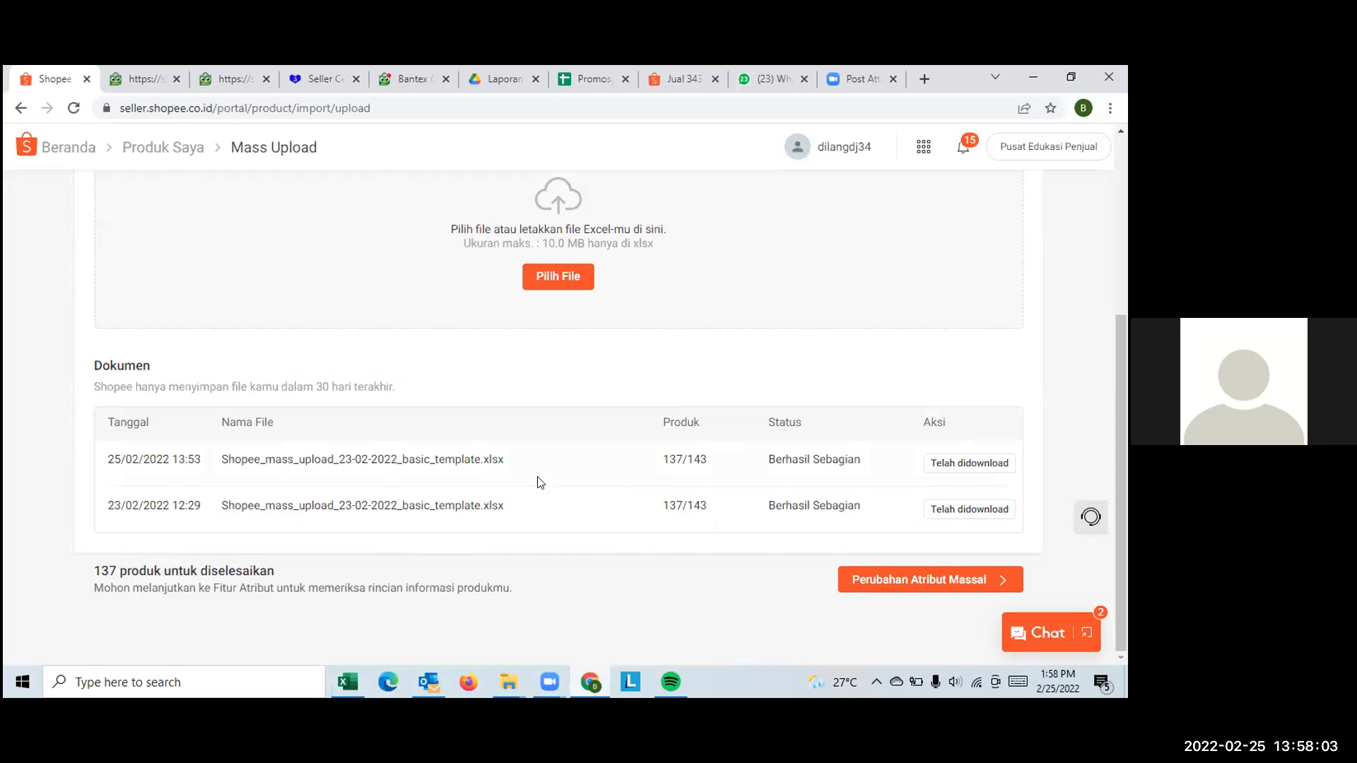
# Review the upload area and document list on the Mass Upload page, and return to the Produk Saya list.
pyautogui.scroll(4, 540, 483)
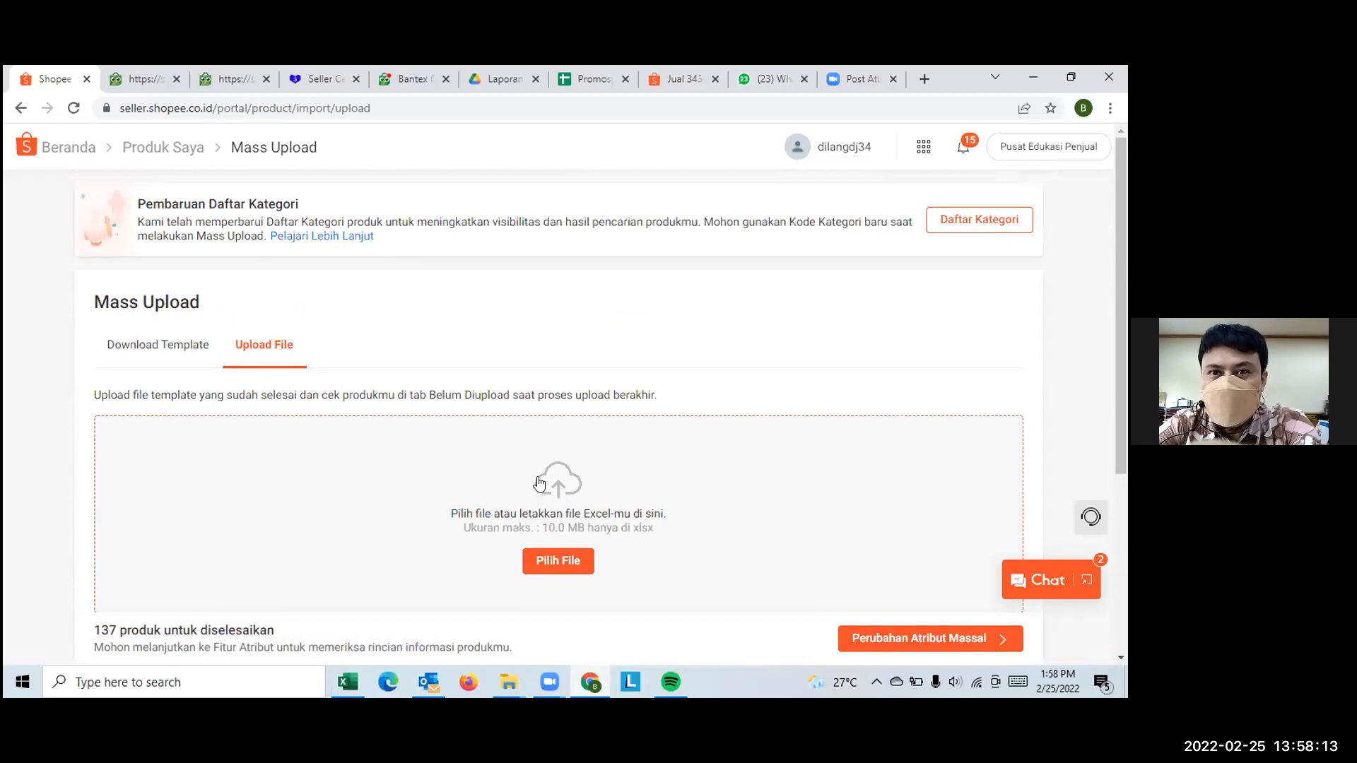
pyautogui.scroll(-4, 326, 473)
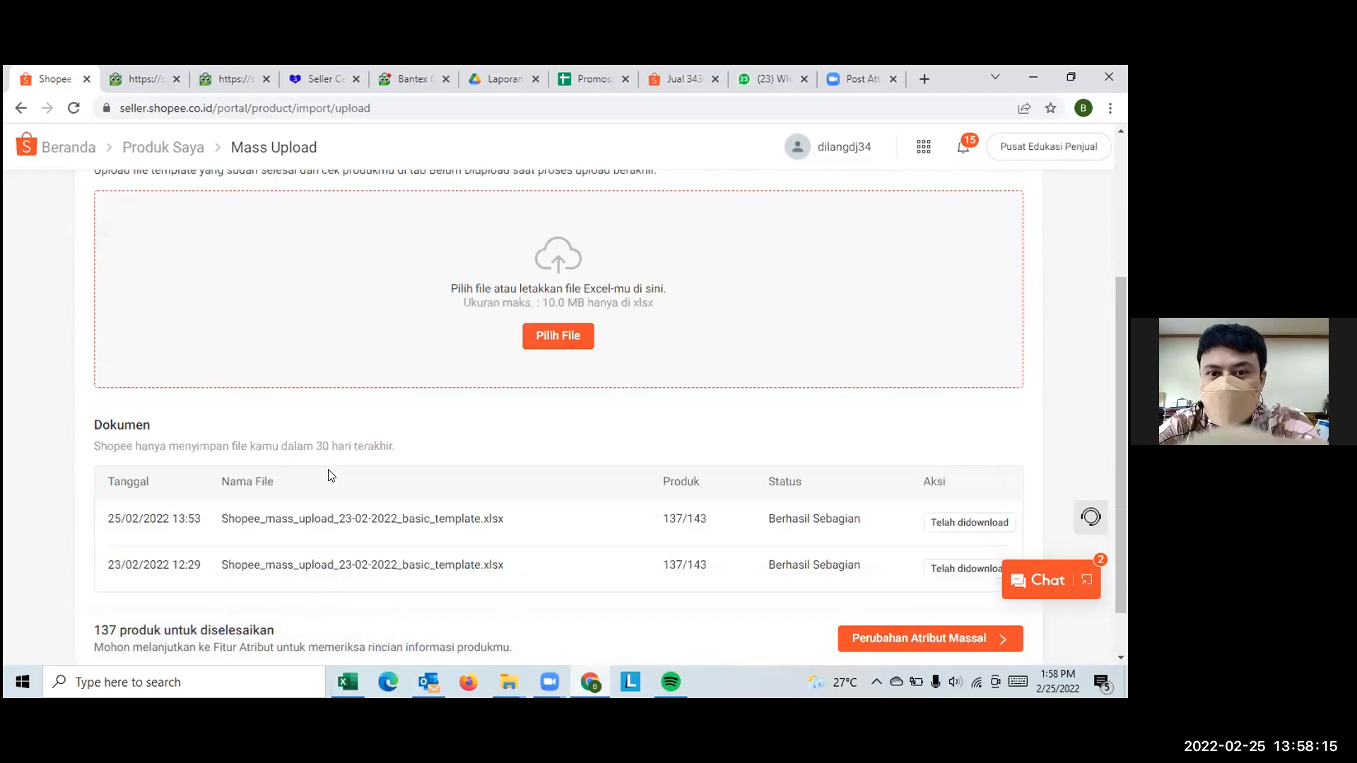
pyautogui.scroll(4, 329, 475)
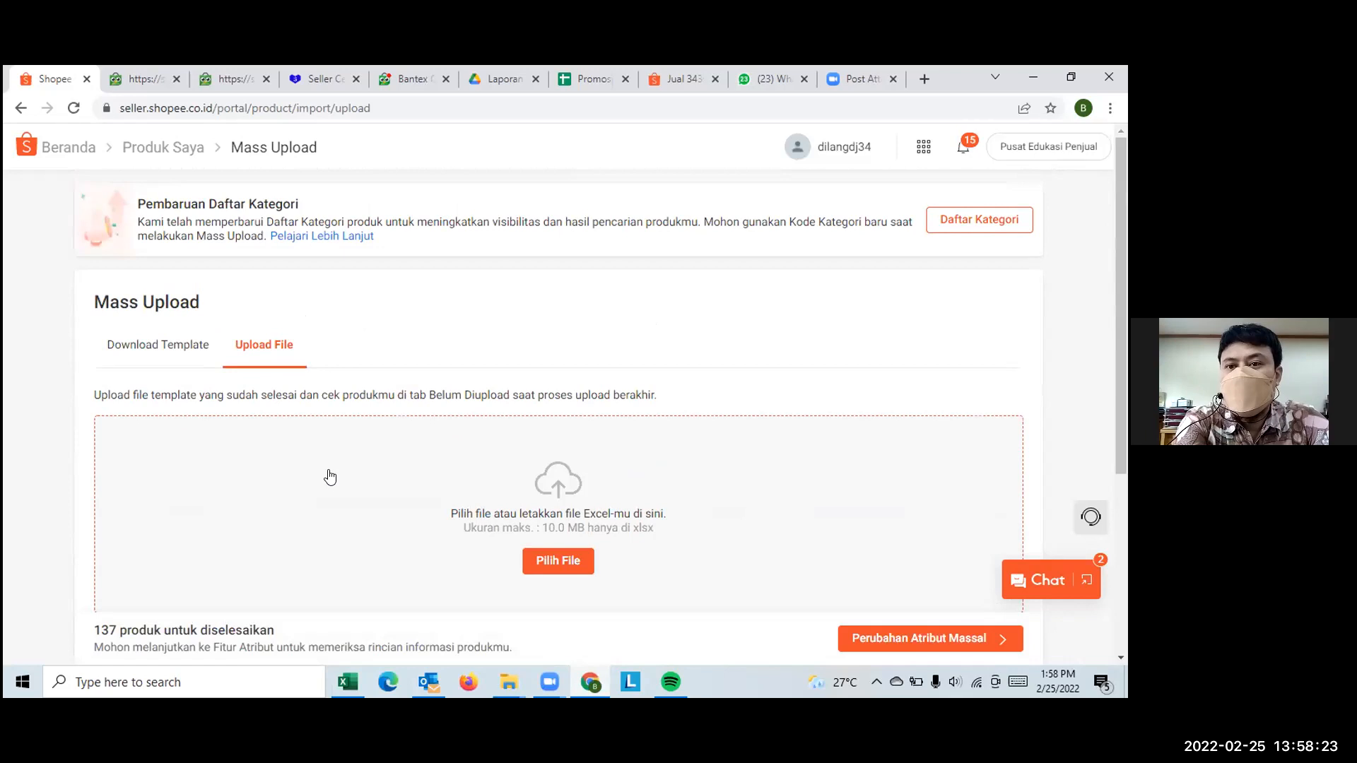
pyautogui.scroll(-1, 329, 478)
pyautogui.scroll(-2, 330, 478)
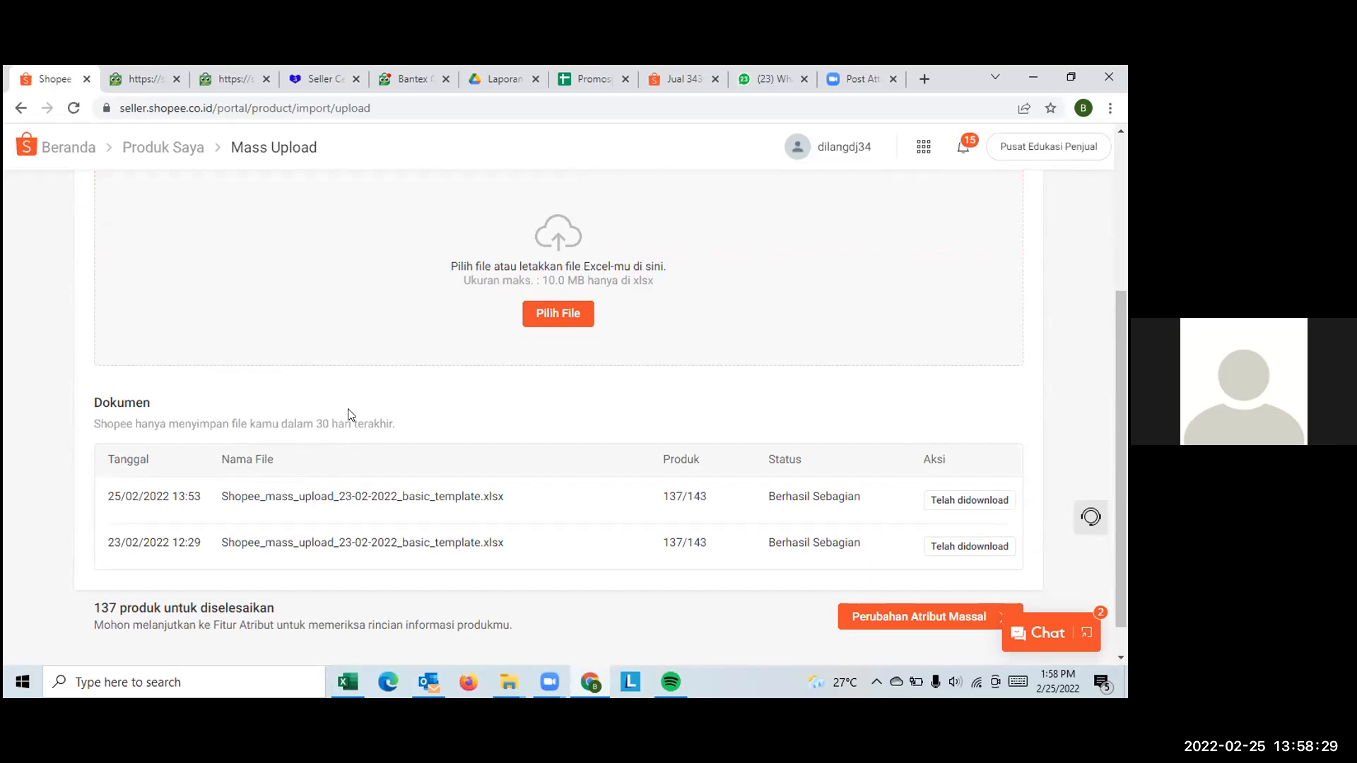
pyautogui.scroll(3, 282, 396)
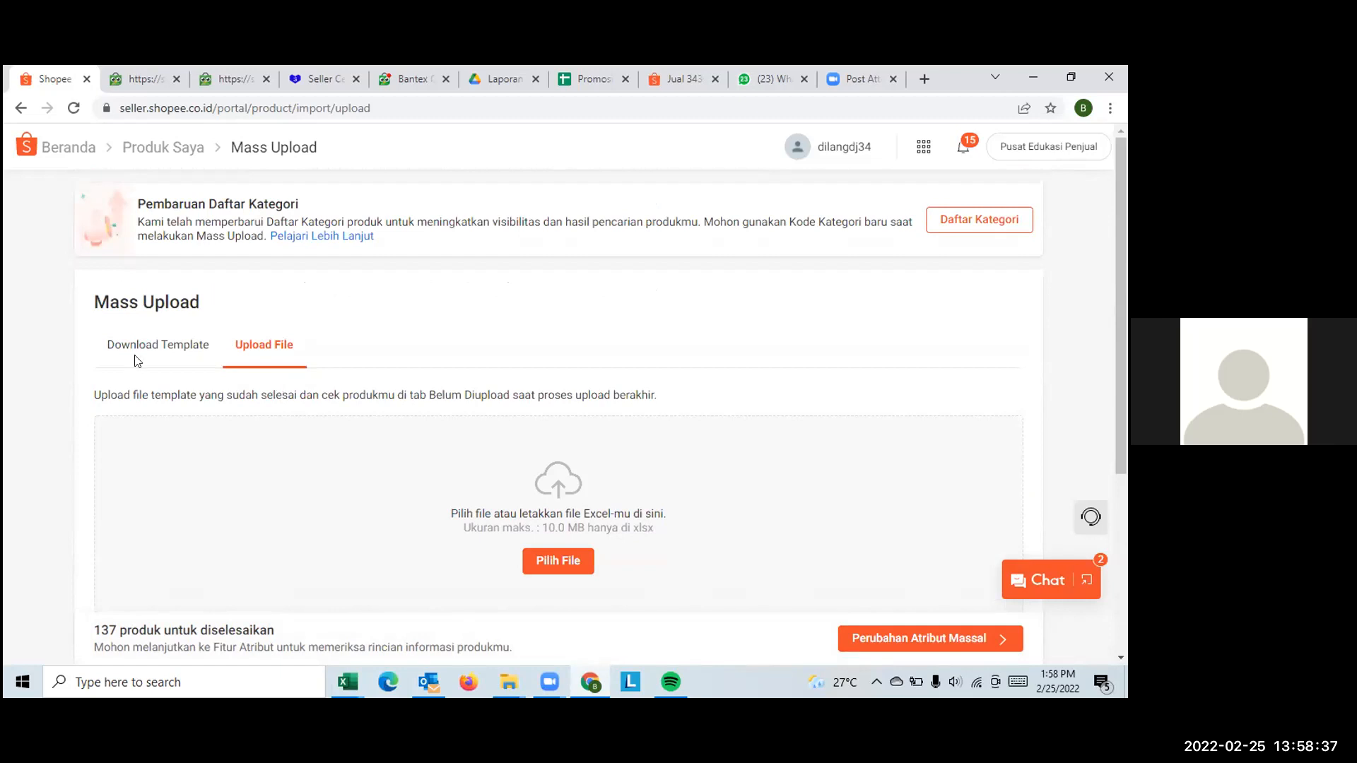
pyautogui.click(149, 151)
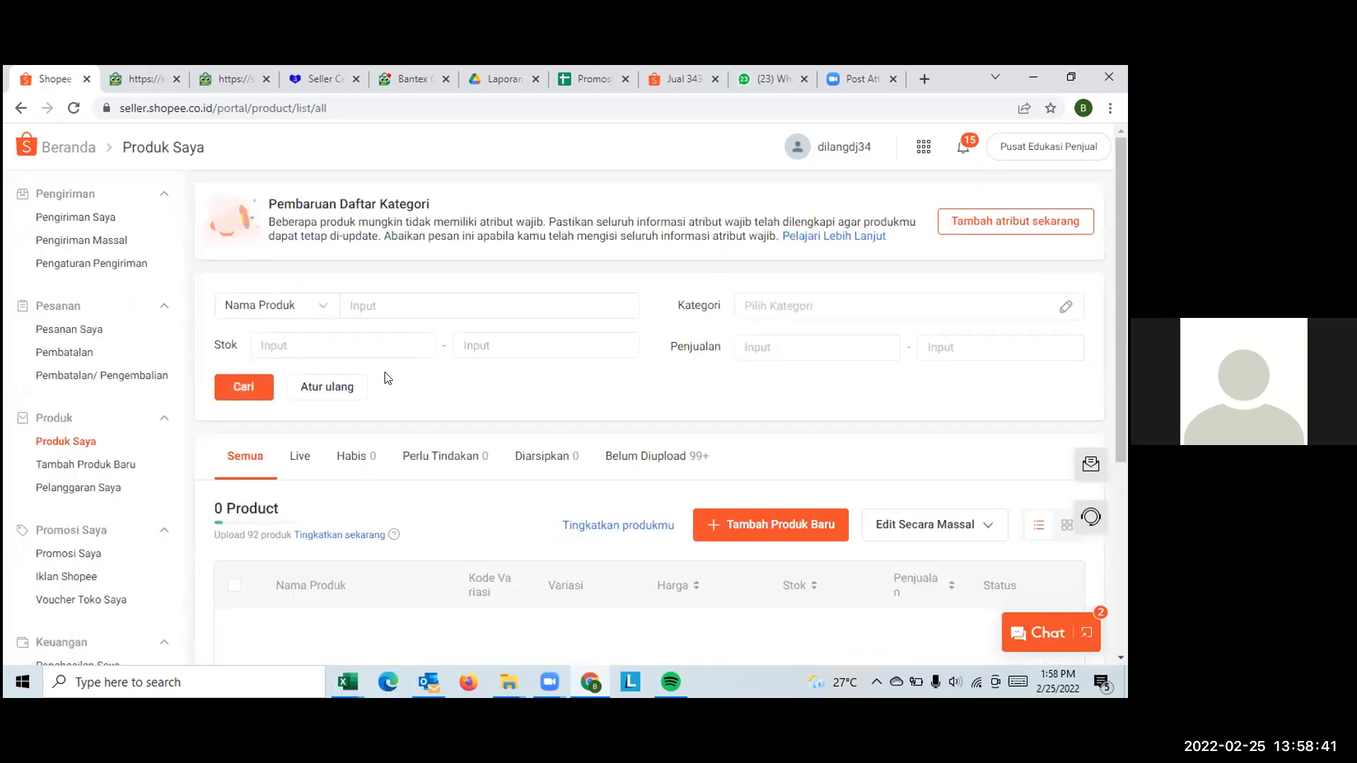
# Show the products that are not yet uploaded (Belum Diupload) in the Produk Saya list.
pyautogui.scroll(-4, 382, 419)
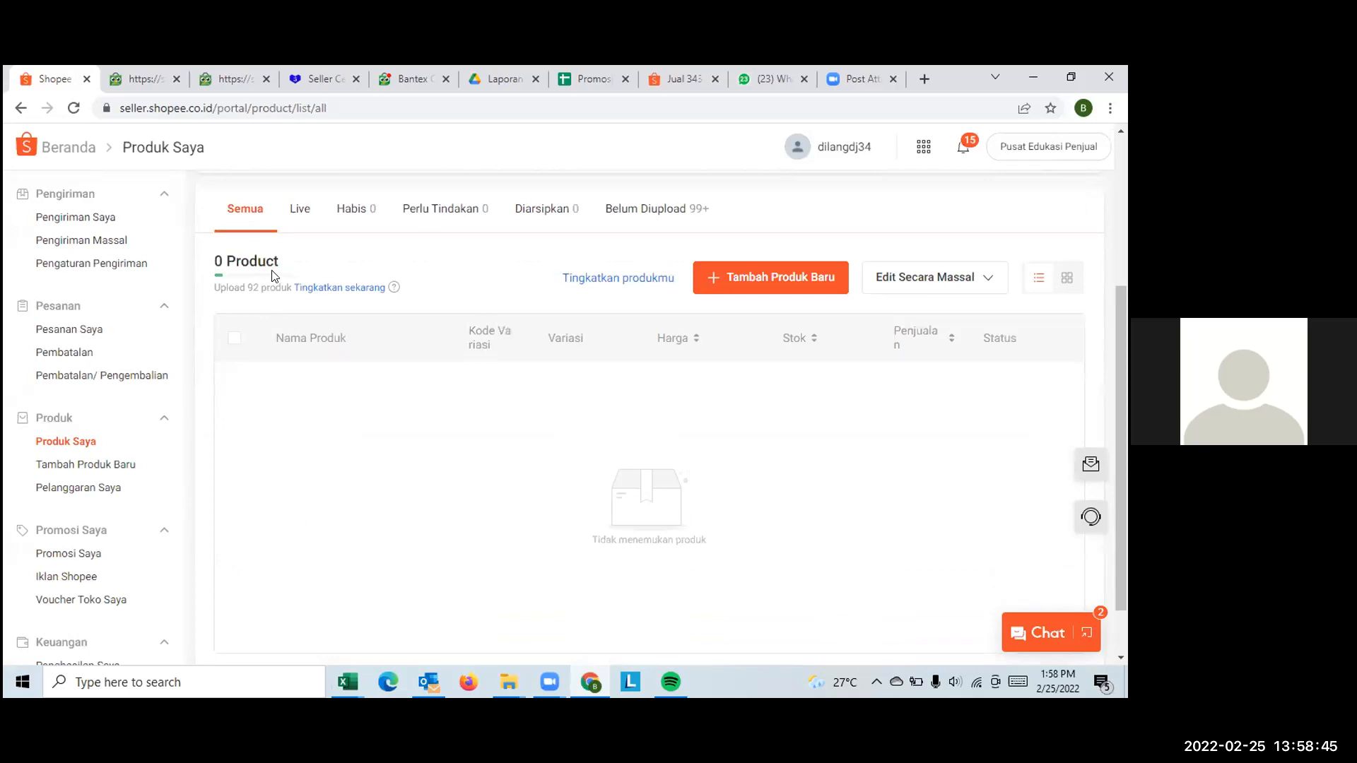
pyautogui.click(643, 211)
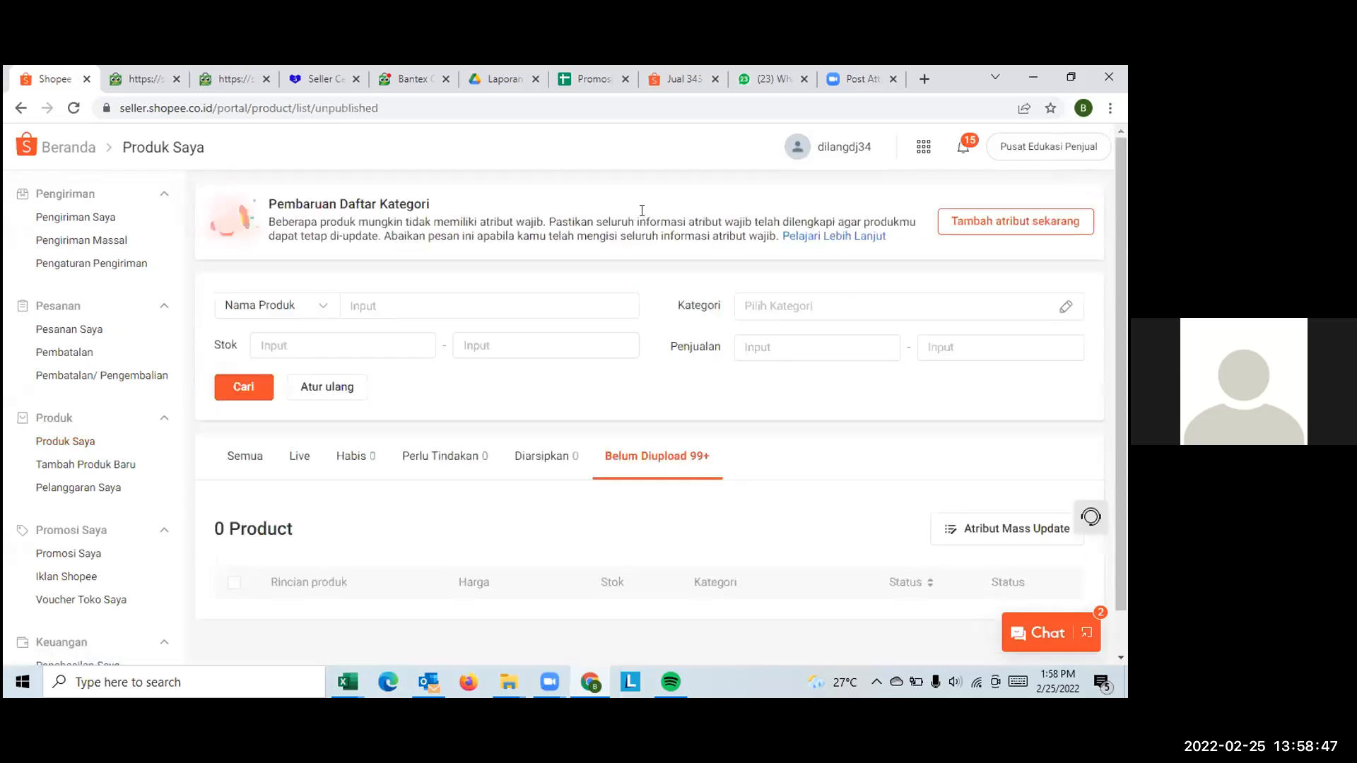
pyautogui.scroll(-1, 570, 363)
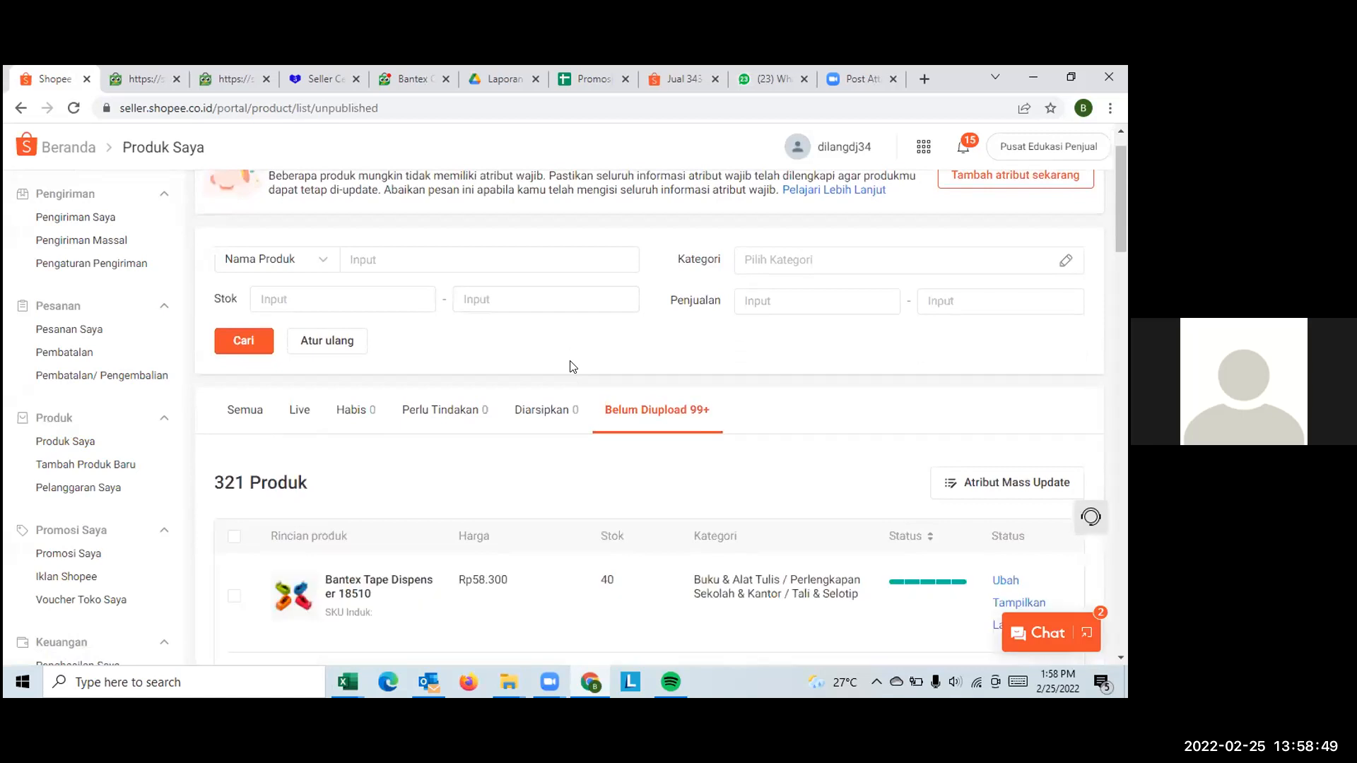
pyautogui.scroll(-2, 572, 366)
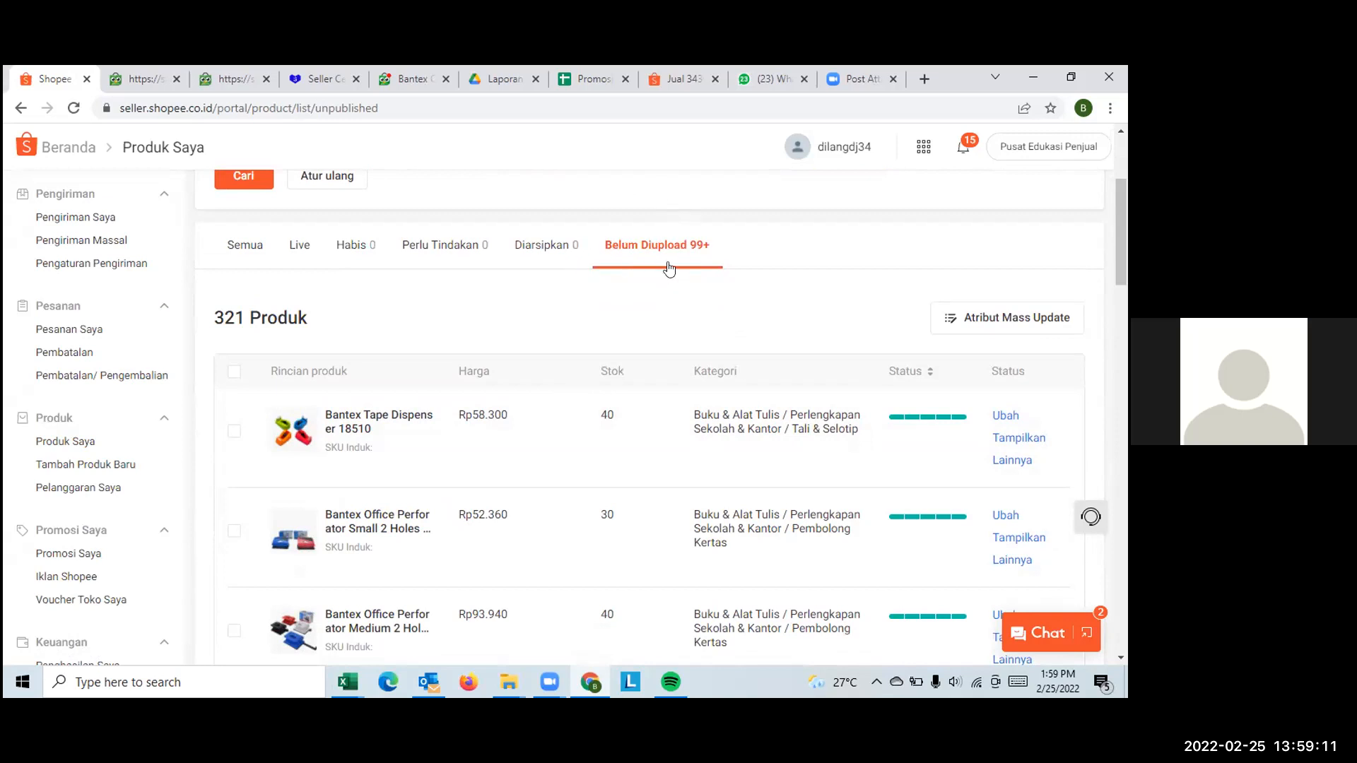
# Set the Belum Diupload list to show 100 products per page.
pyautogui.click(235, 371)
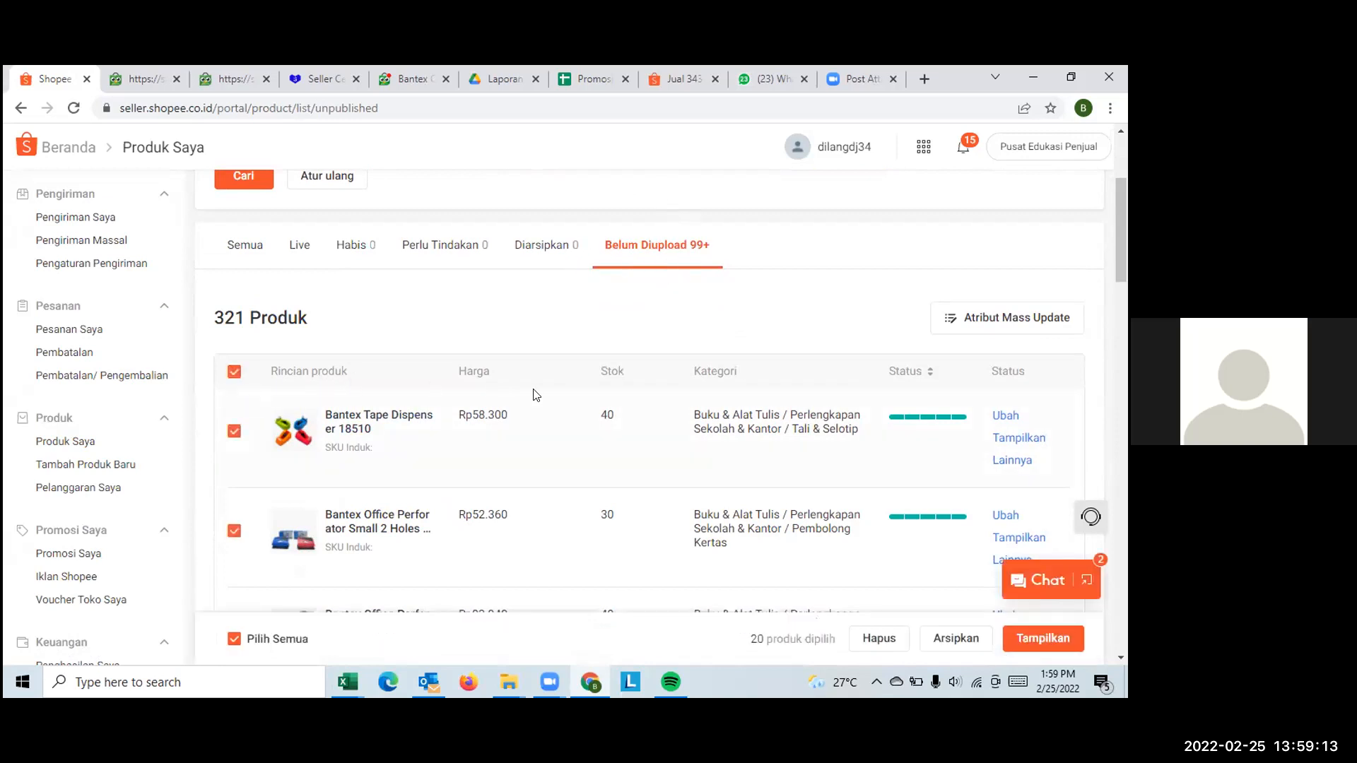
pyautogui.scroll(-10, 614, 420)
pyautogui.scroll(-5, 614, 420)
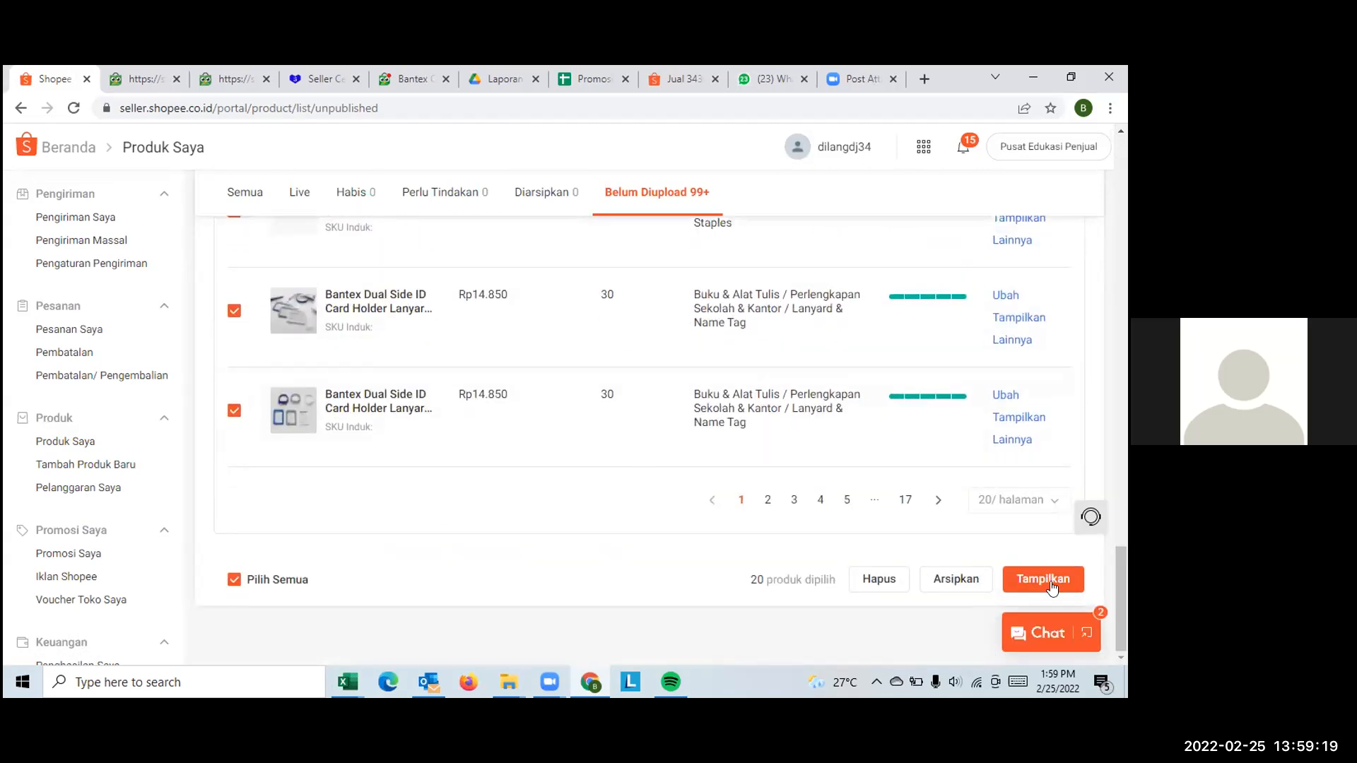
pyautogui.click(1030, 499)
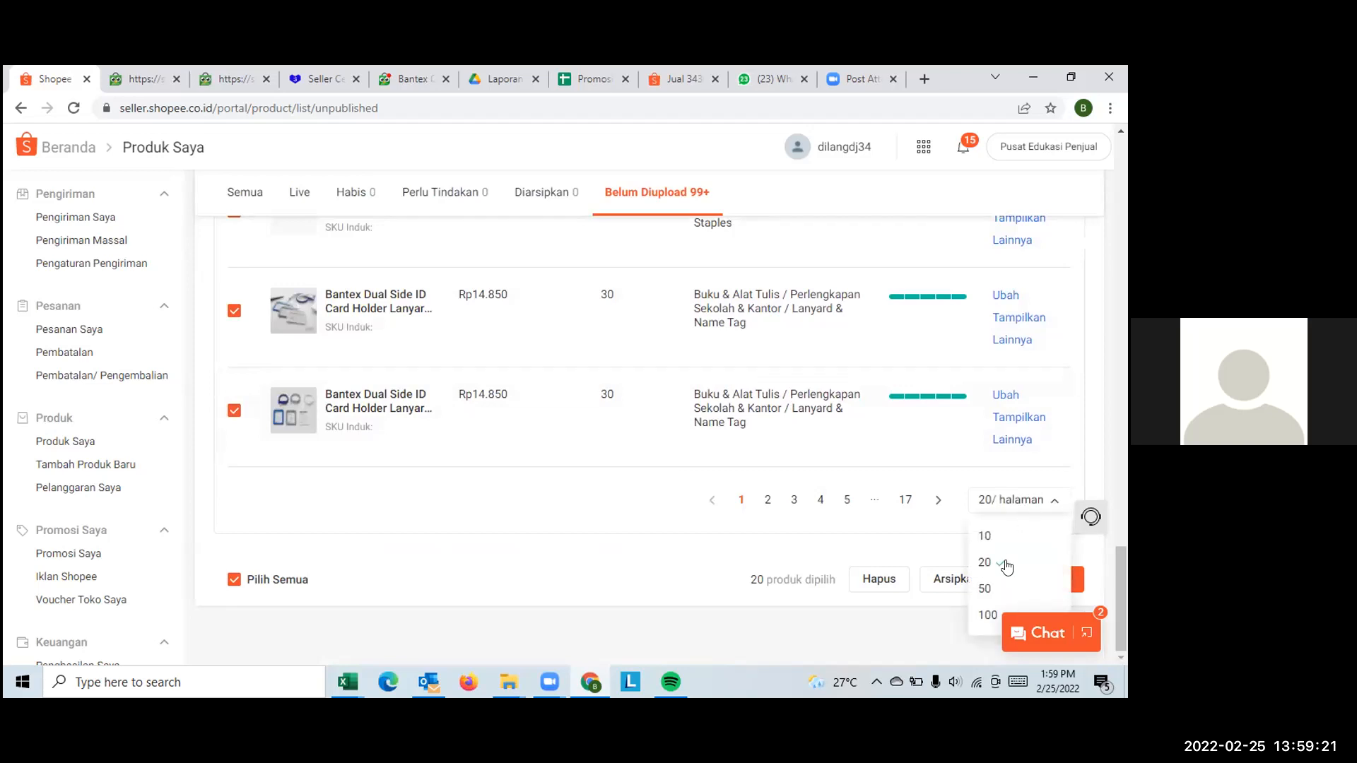
pyautogui.click(989, 614)
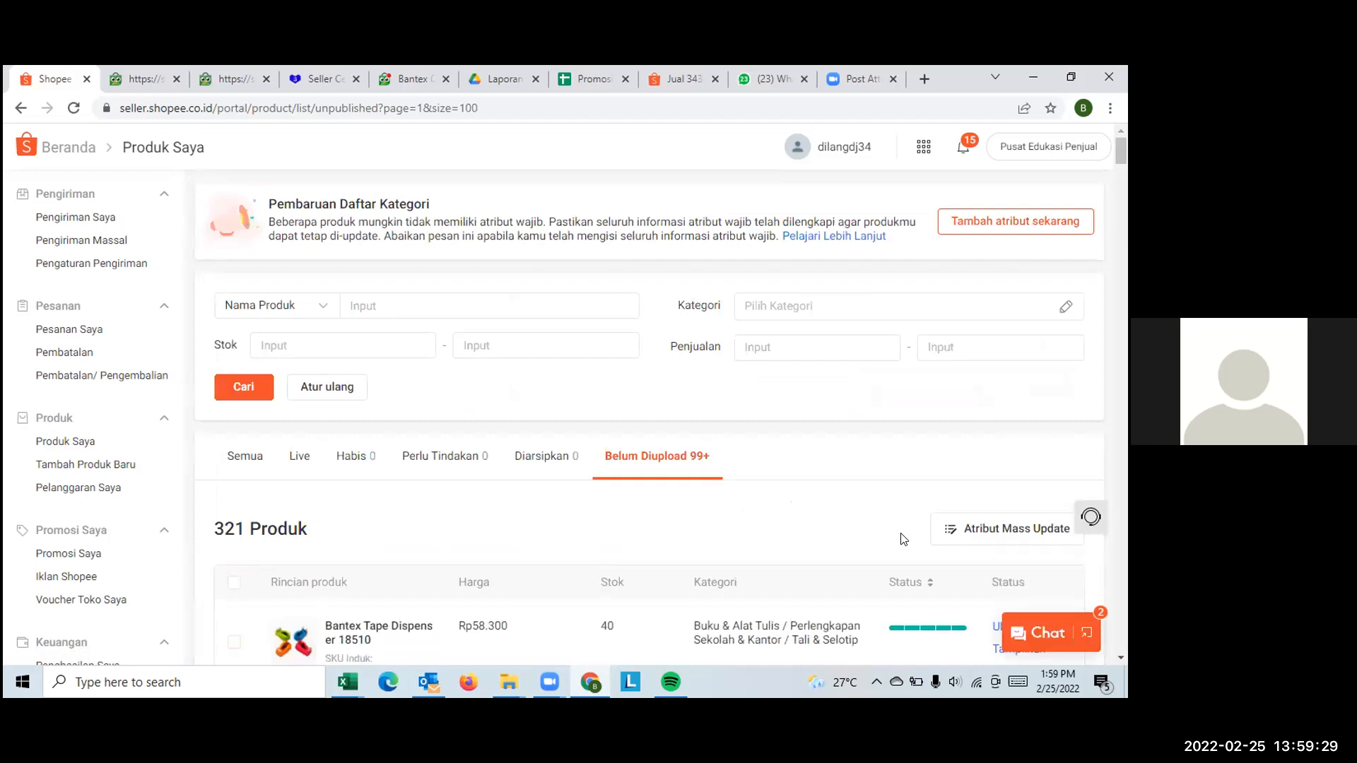
# Examine the names, images, prices, stock and status of the products in the Belum Diupload list.
pyautogui.scroll(-4, 617, 509)
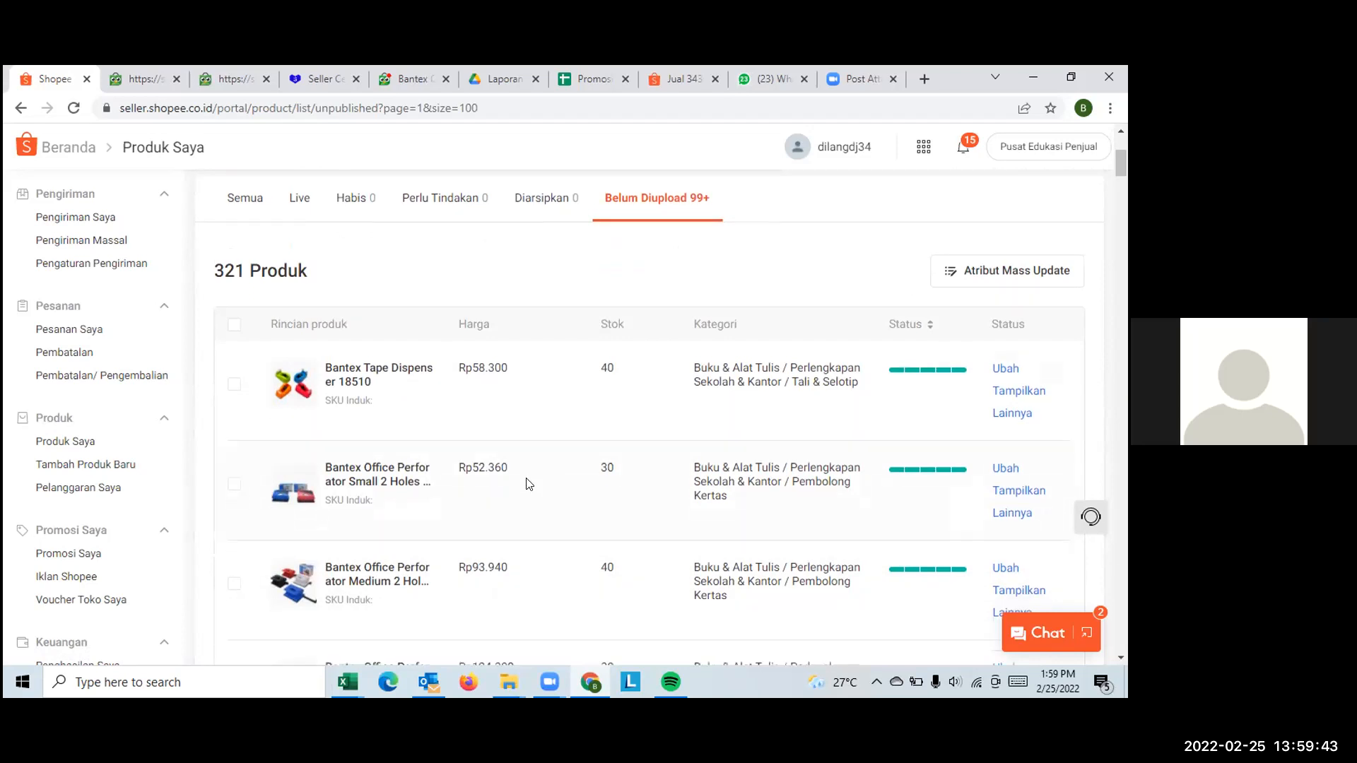
pyautogui.scroll(-3, 526, 481)
pyautogui.scroll(-10, 527, 484)
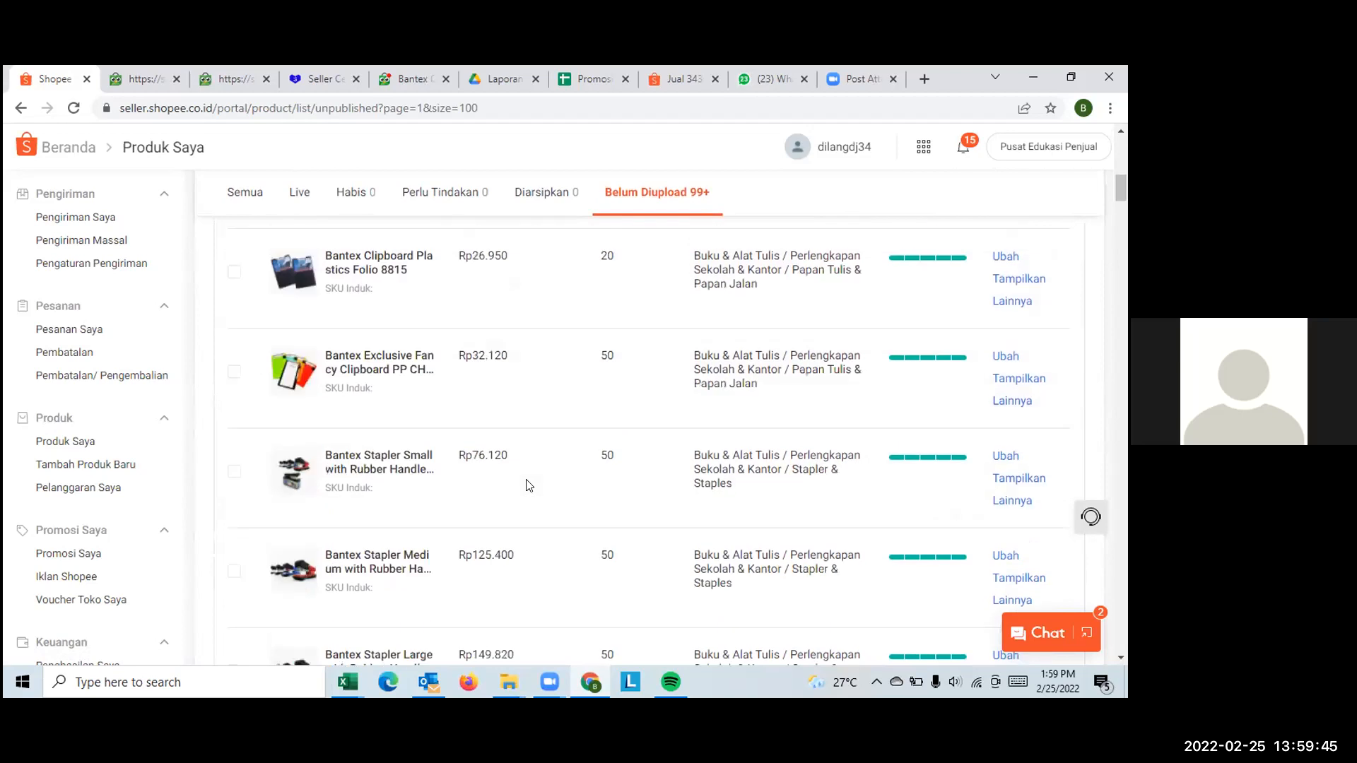
pyautogui.scroll(15, 561, 470)
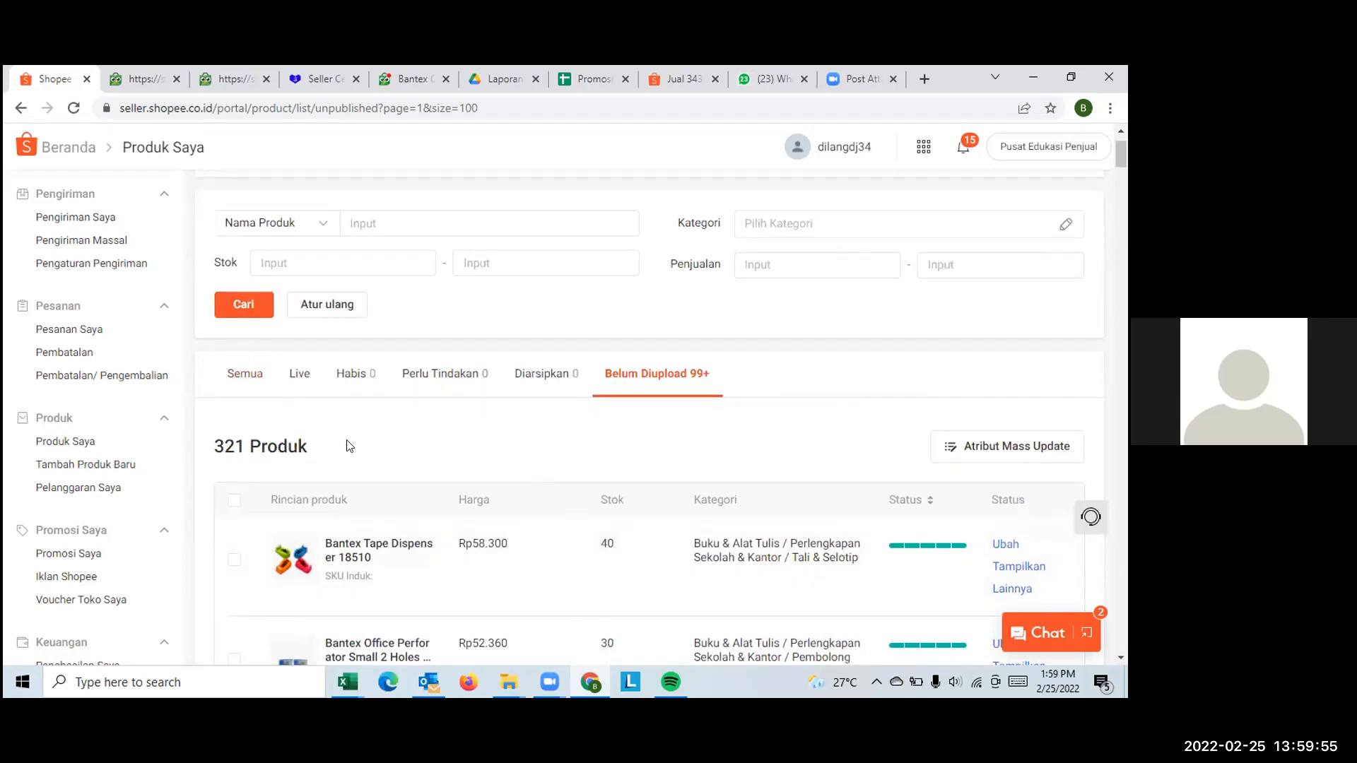
pyautogui.scroll(-2, 359, 450)
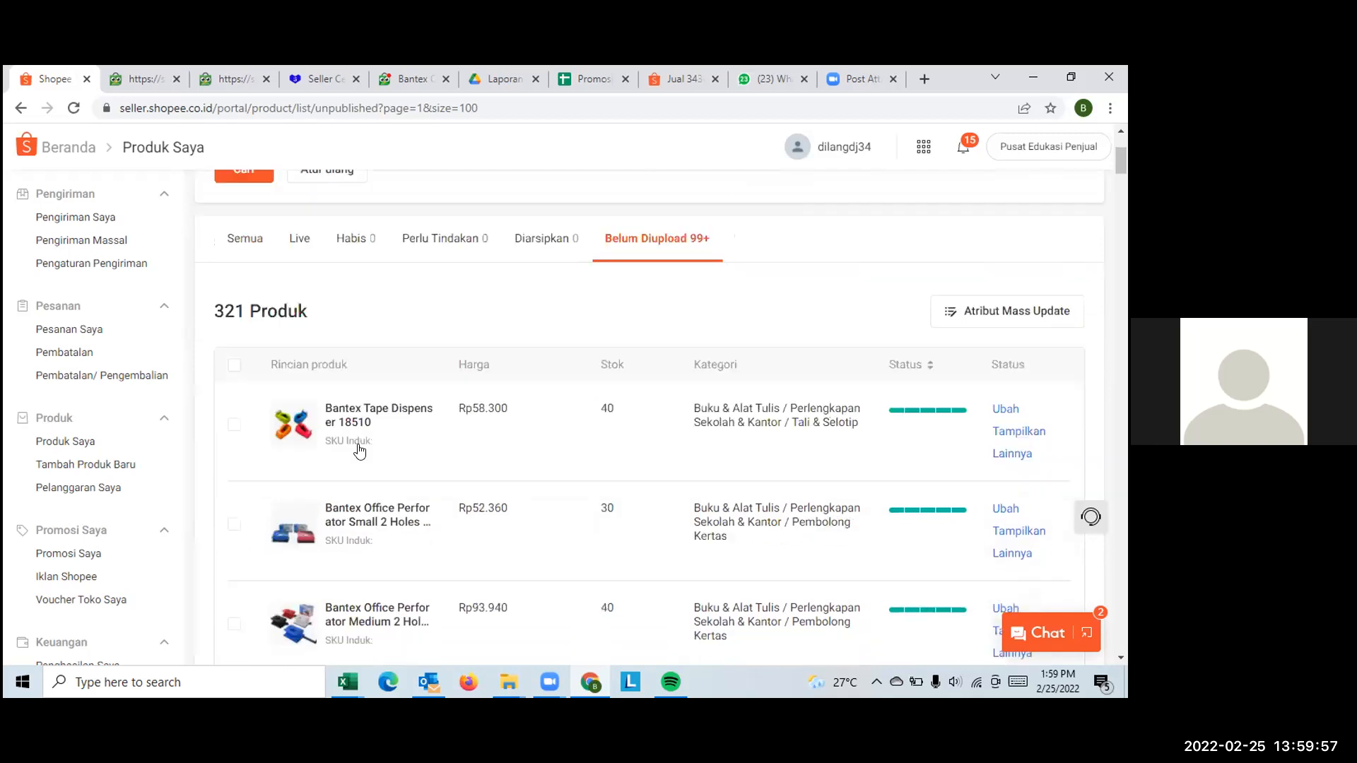
pyautogui.scroll(-3, 360, 450)
pyautogui.scroll(-20, 360, 450)
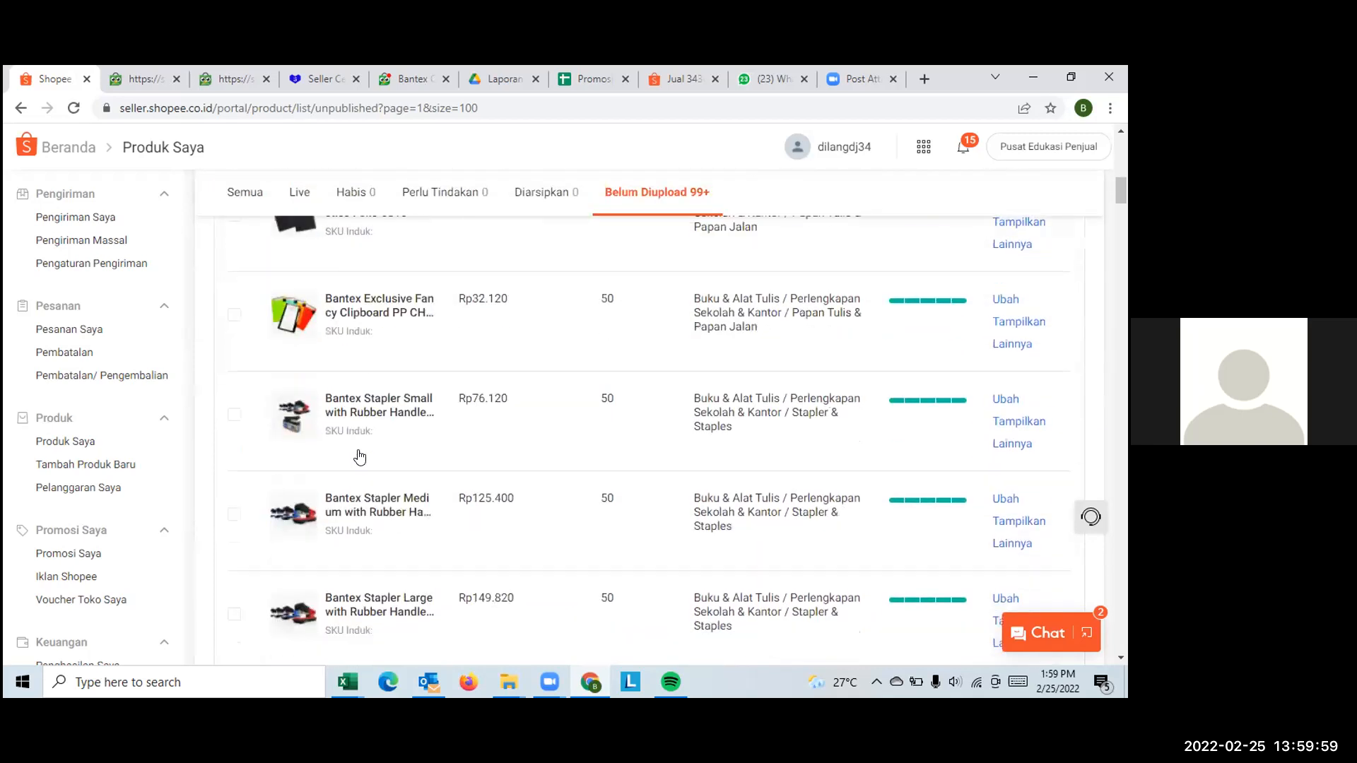
pyautogui.scroll(-5, 362, 456)
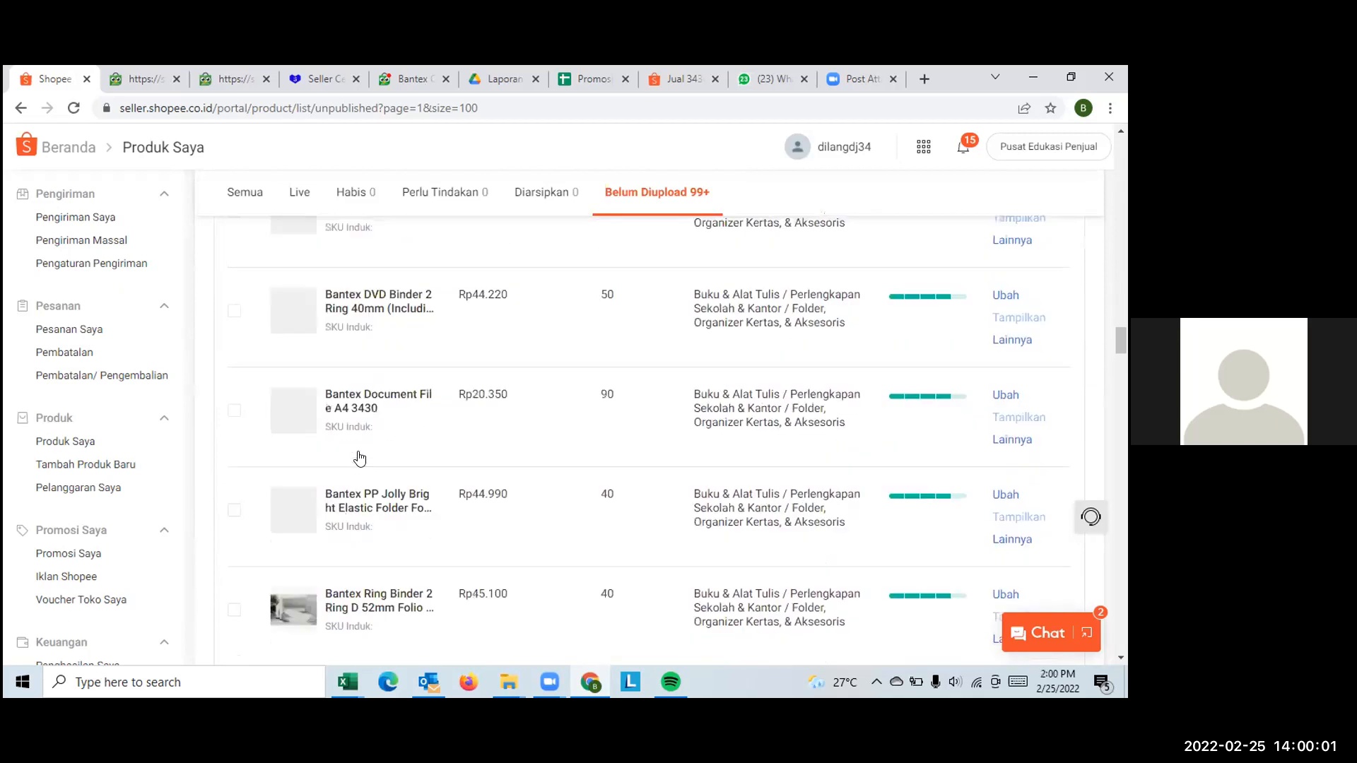
pyautogui.scroll(-15, 360, 458)
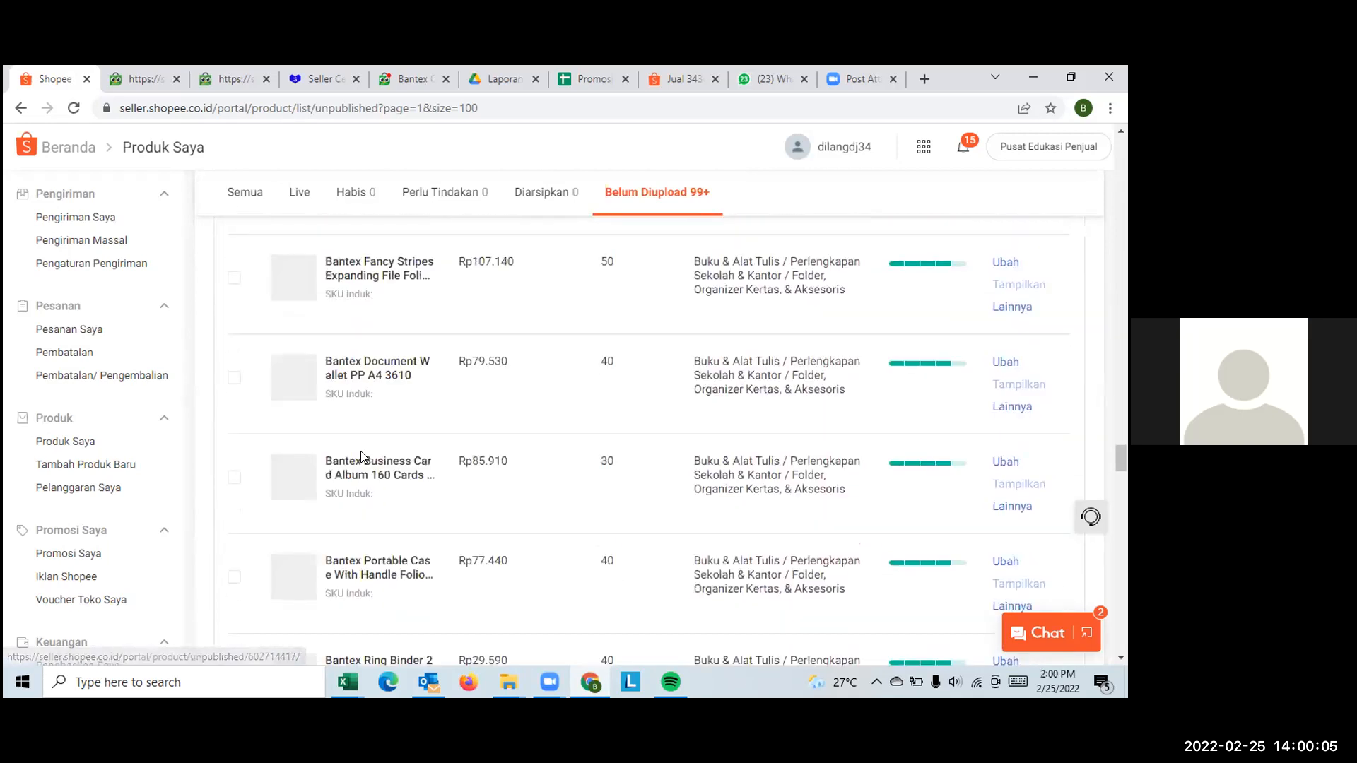
pyautogui.moveTo(1115, 461); pyautogui.dragTo(1115, 111)
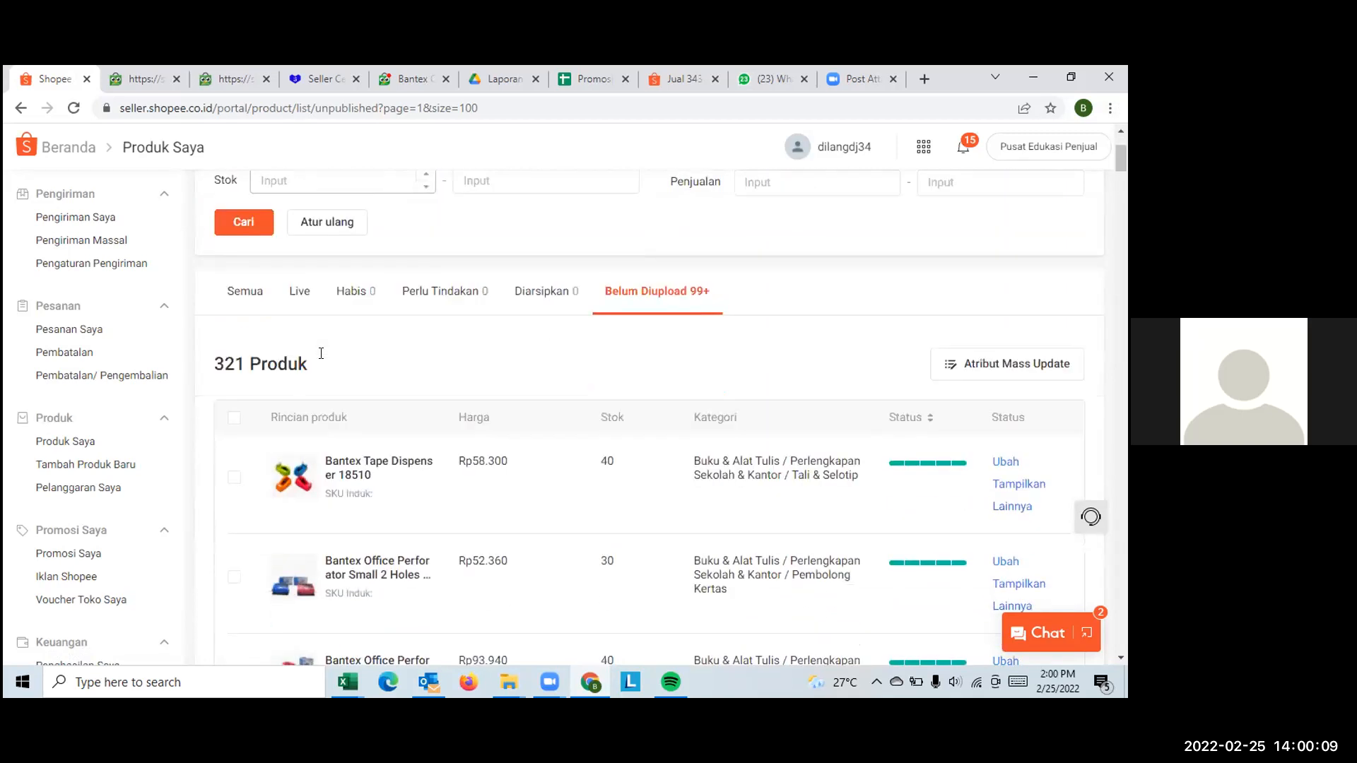
# Reload the Belum Diupload list, keeping 100 products per page.
pyautogui.click(106, 241)
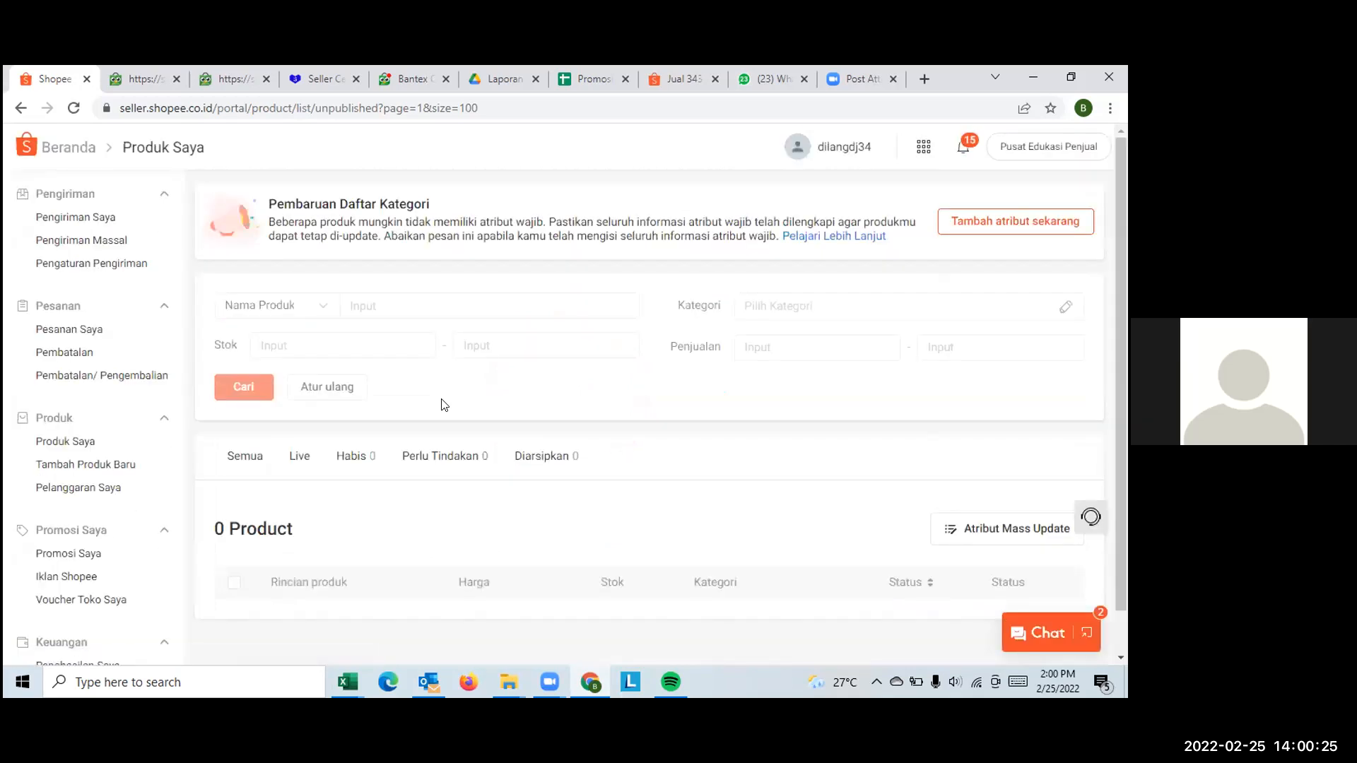
pyautogui.scroll(-1, 444, 404)
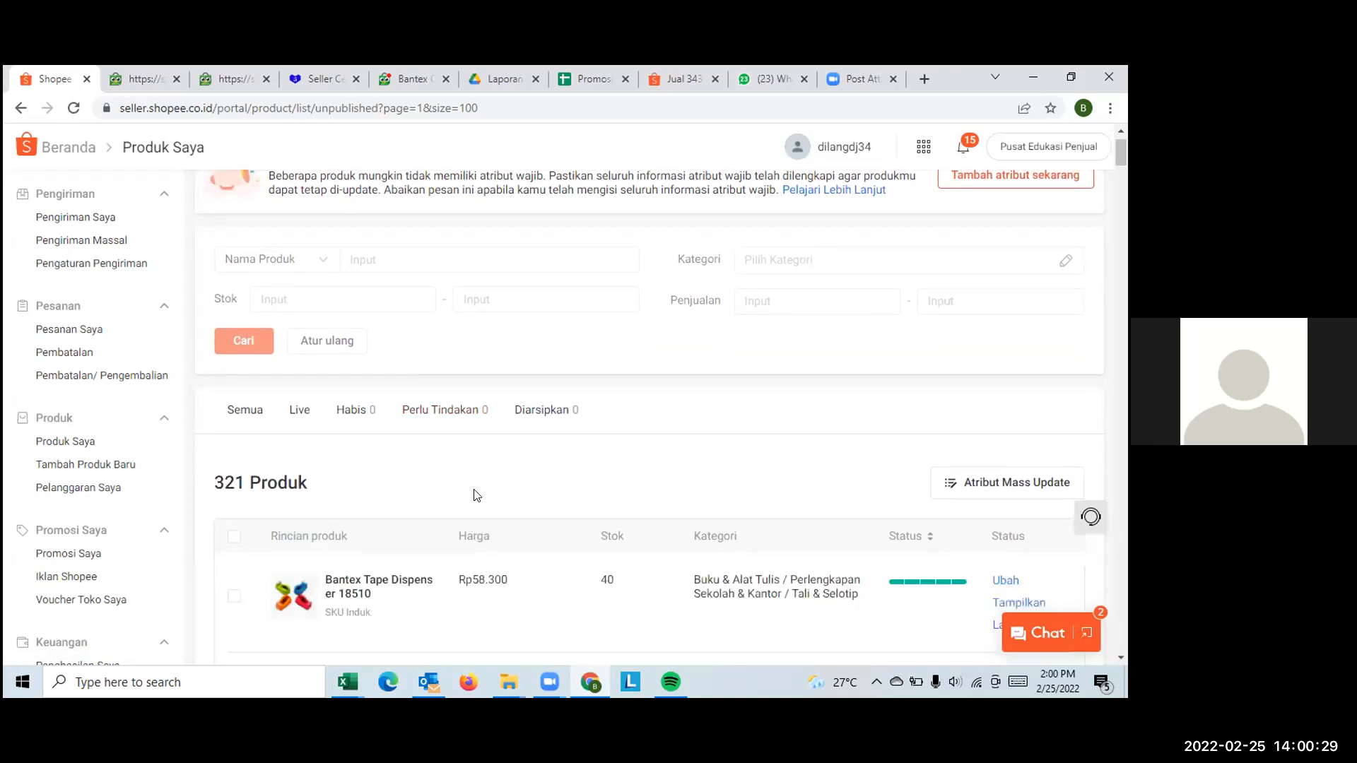
pyautogui.scroll(-3, 475, 494)
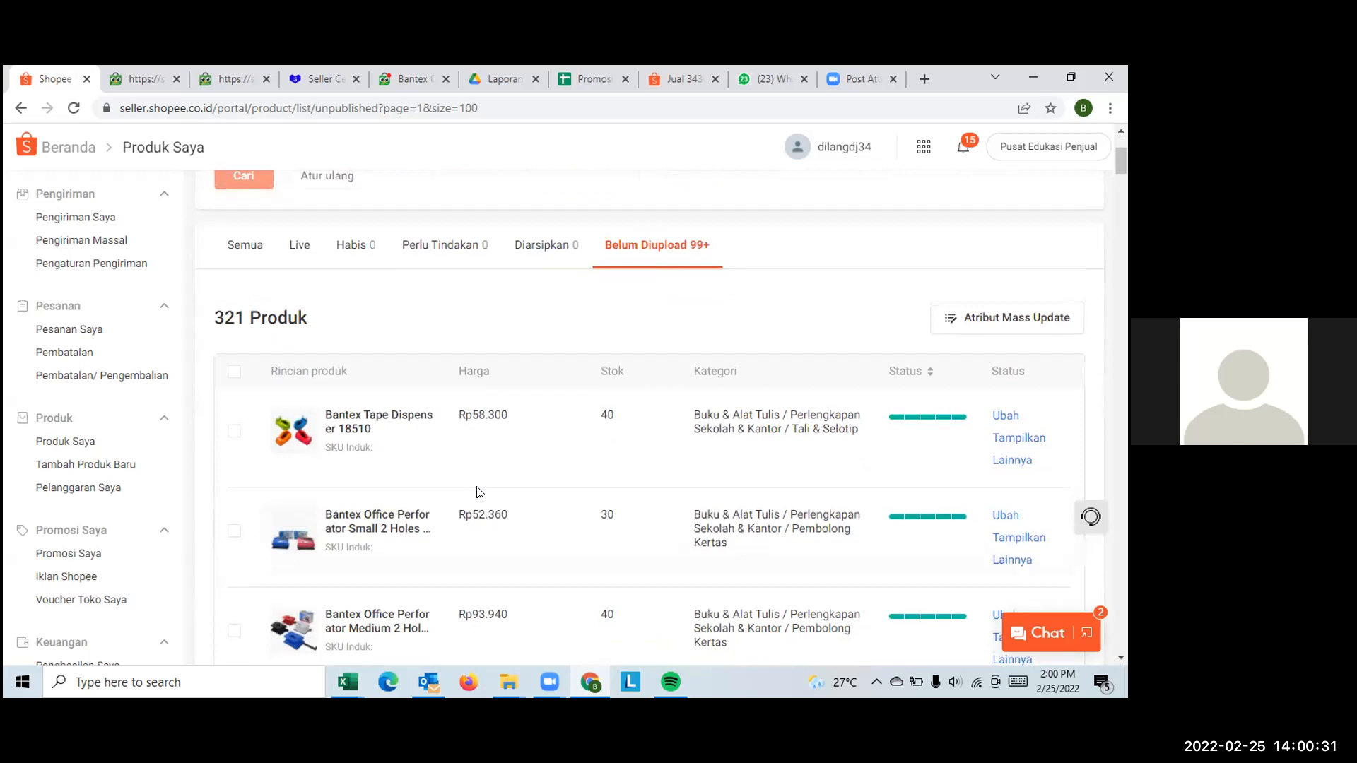
pyautogui.scroll(-2, 480, 492)
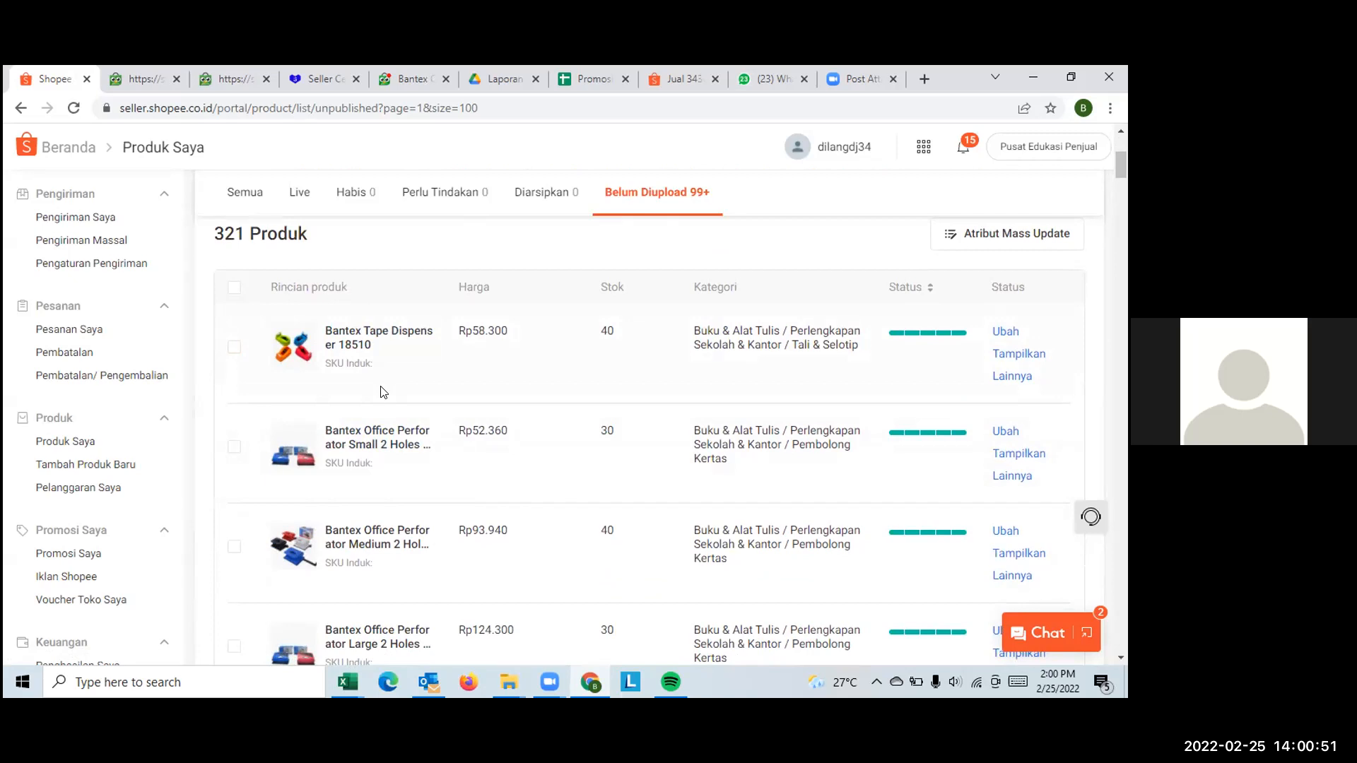
# Select all products on the page and publish the valid ones with Tampilkan, confirming the request.
pyautogui.click(234, 288)
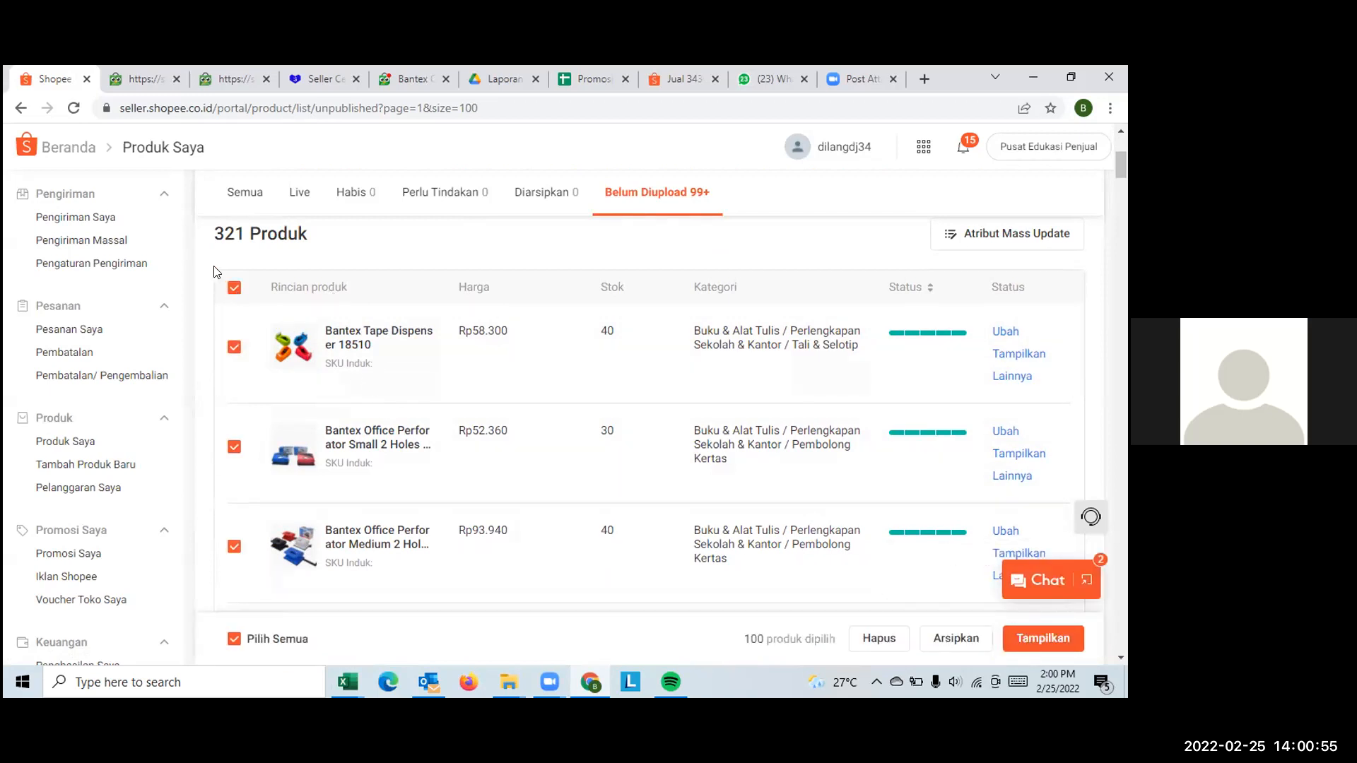
pyautogui.click(1031, 638)
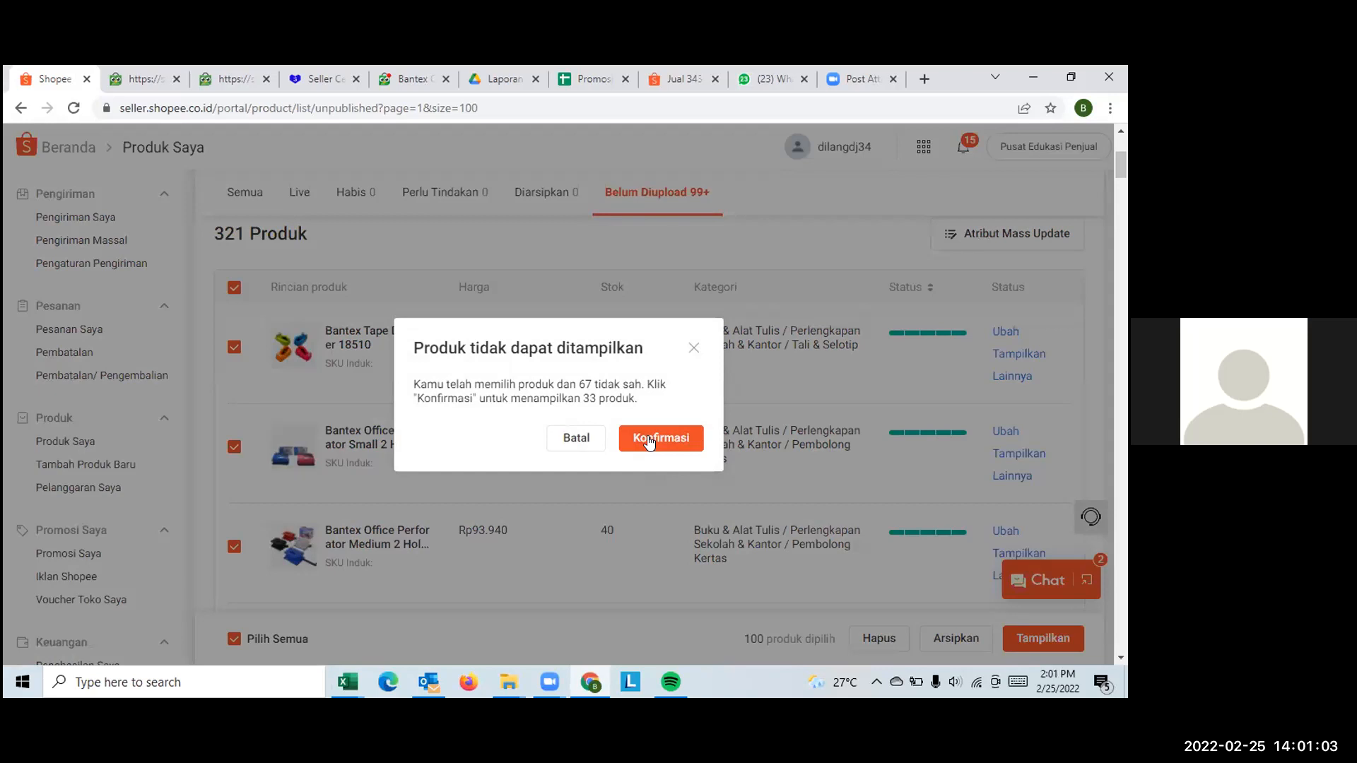
pyautogui.click(649, 439)
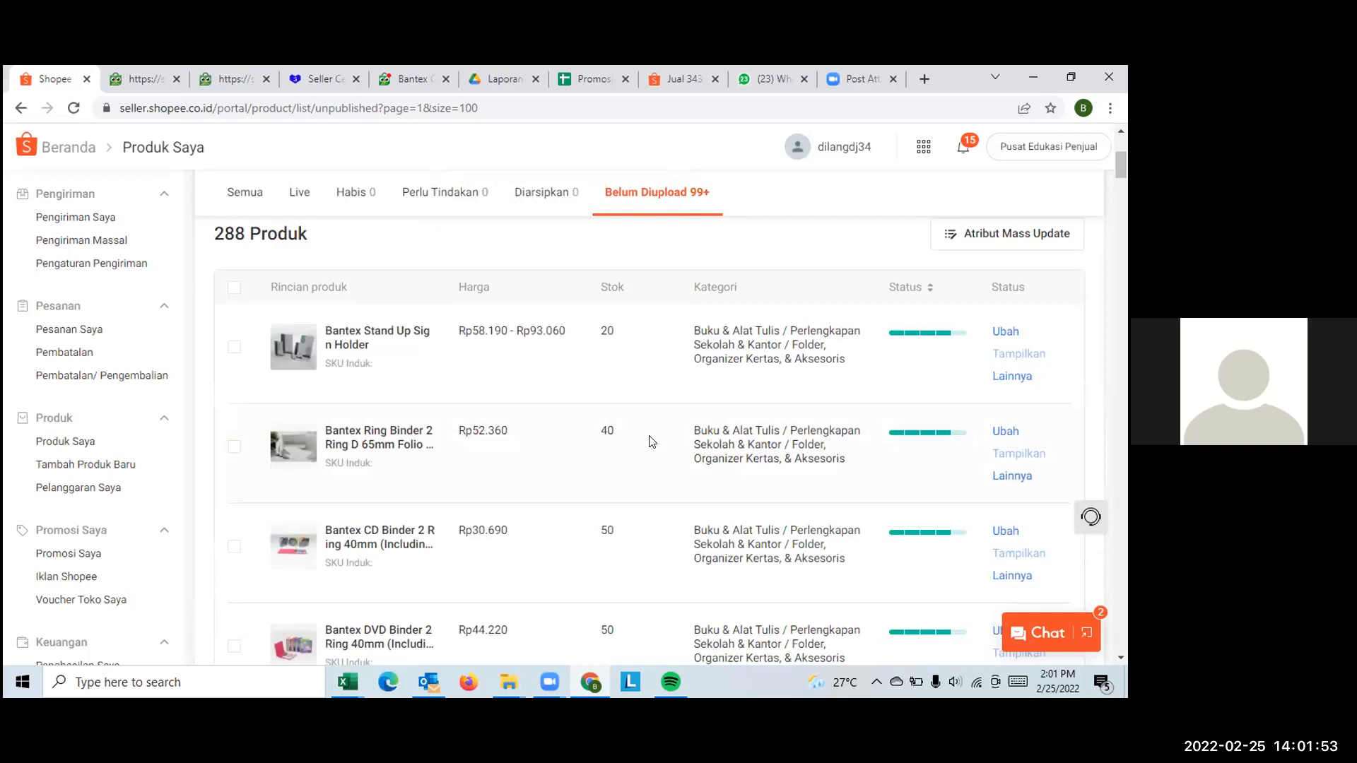
# Check the Live product list against the Belum Diupload list, and return to the Live list.
pyautogui.scroll(3, 367, 311)
pyautogui.click(308, 412)
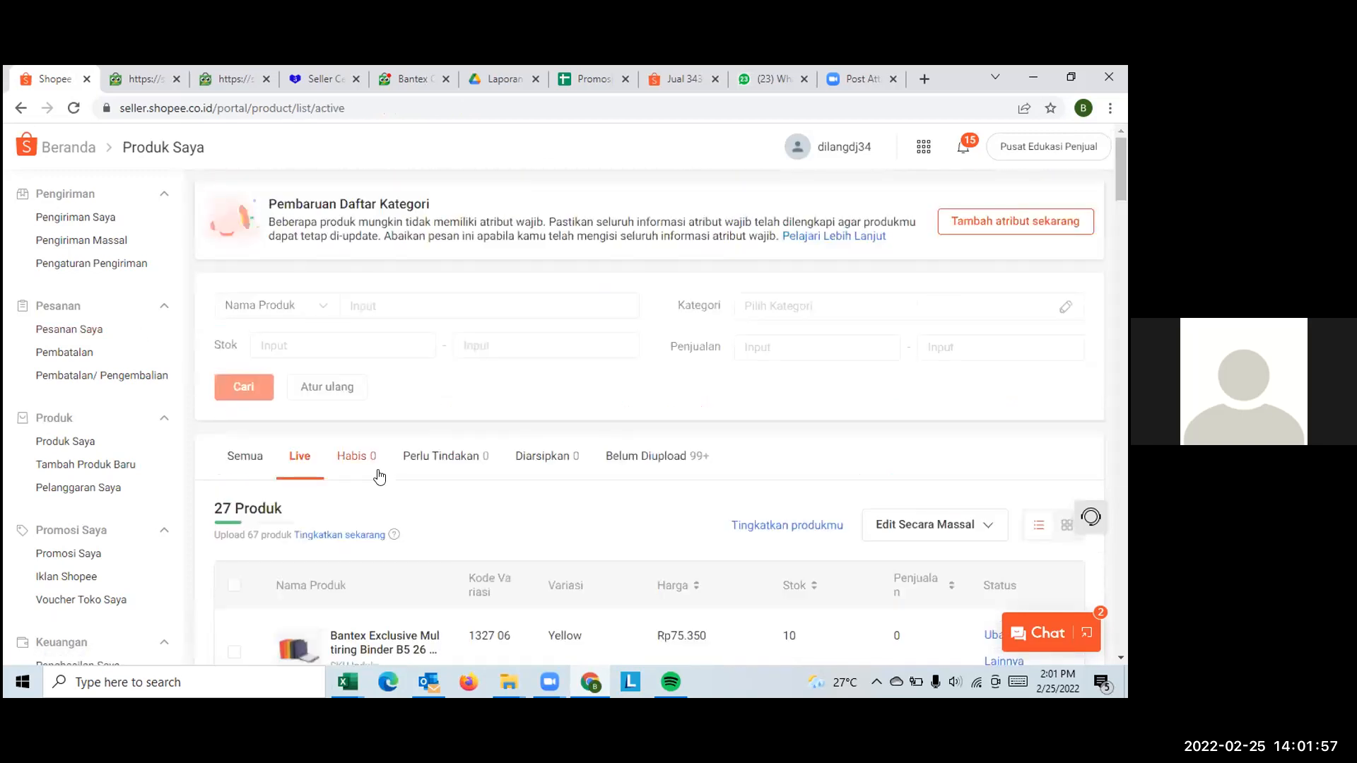
pyautogui.scroll(-3, 380, 477)
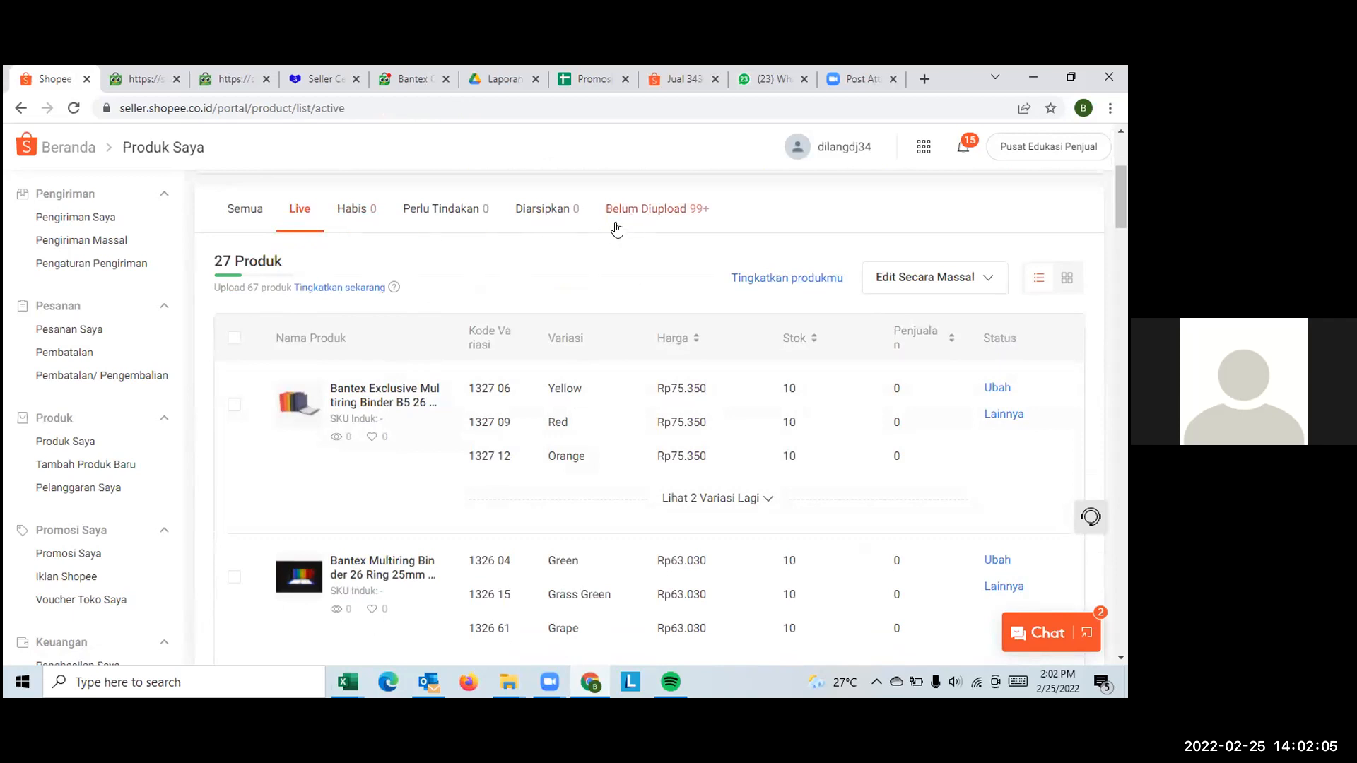
pyautogui.click(675, 226)
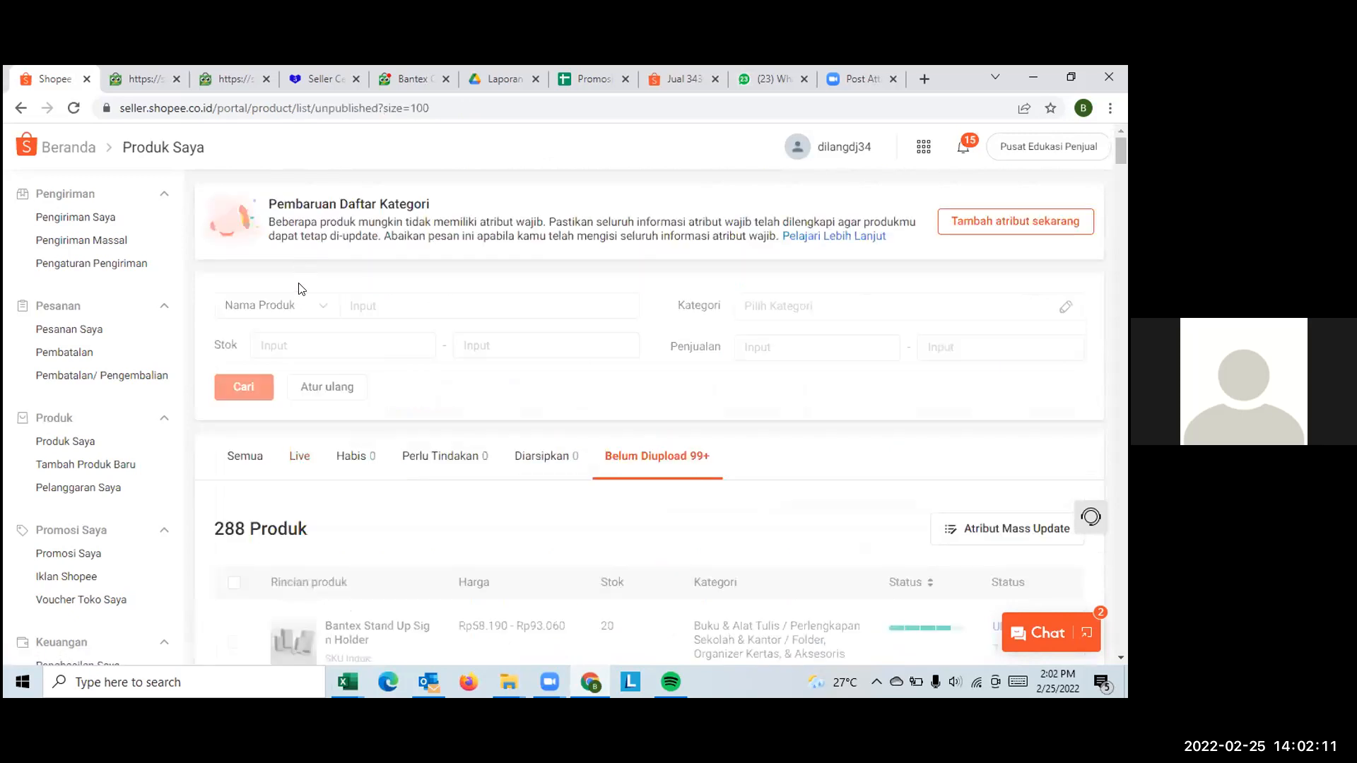
pyautogui.scroll(-1, 309, 386)
pyautogui.click(304, 379)
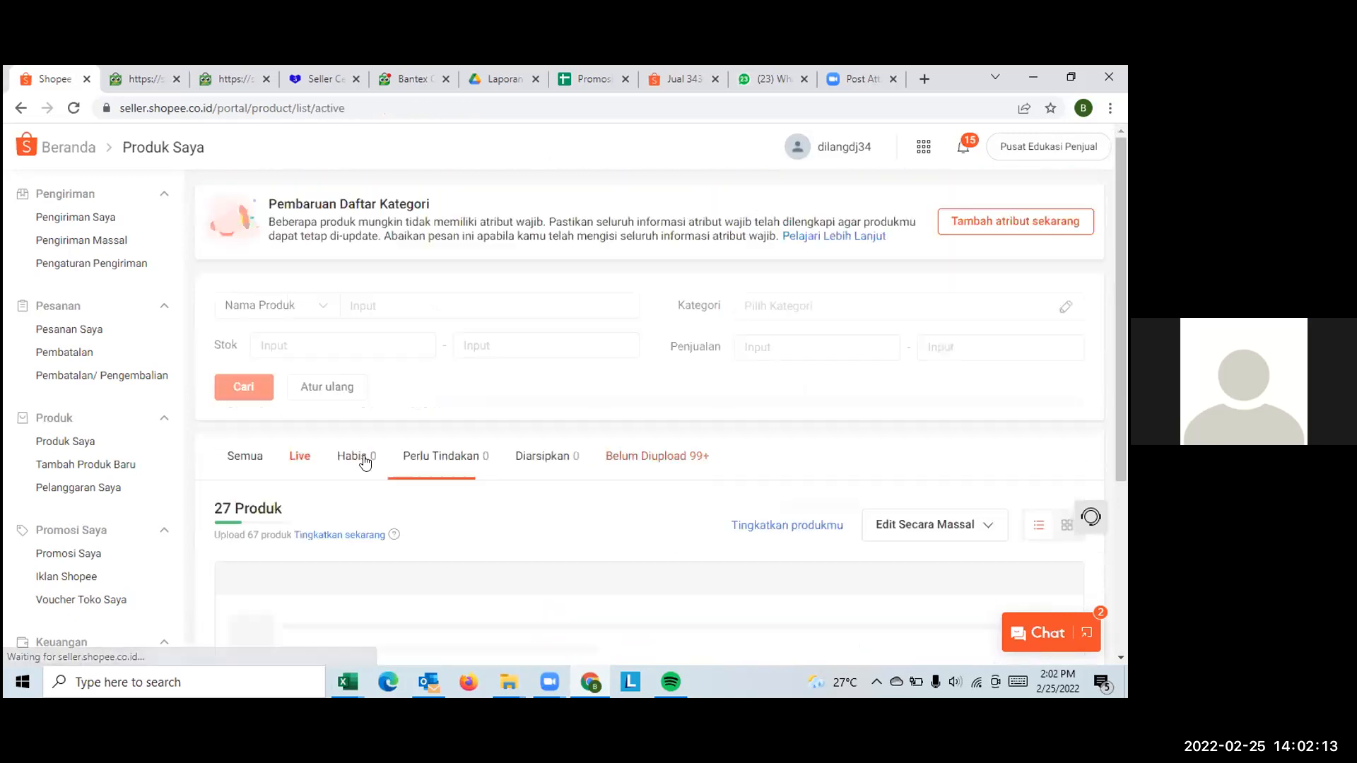
# Examine the variation codes, prices and stock of the published products in the Live list.
pyautogui.scroll(-2, 366, 463)
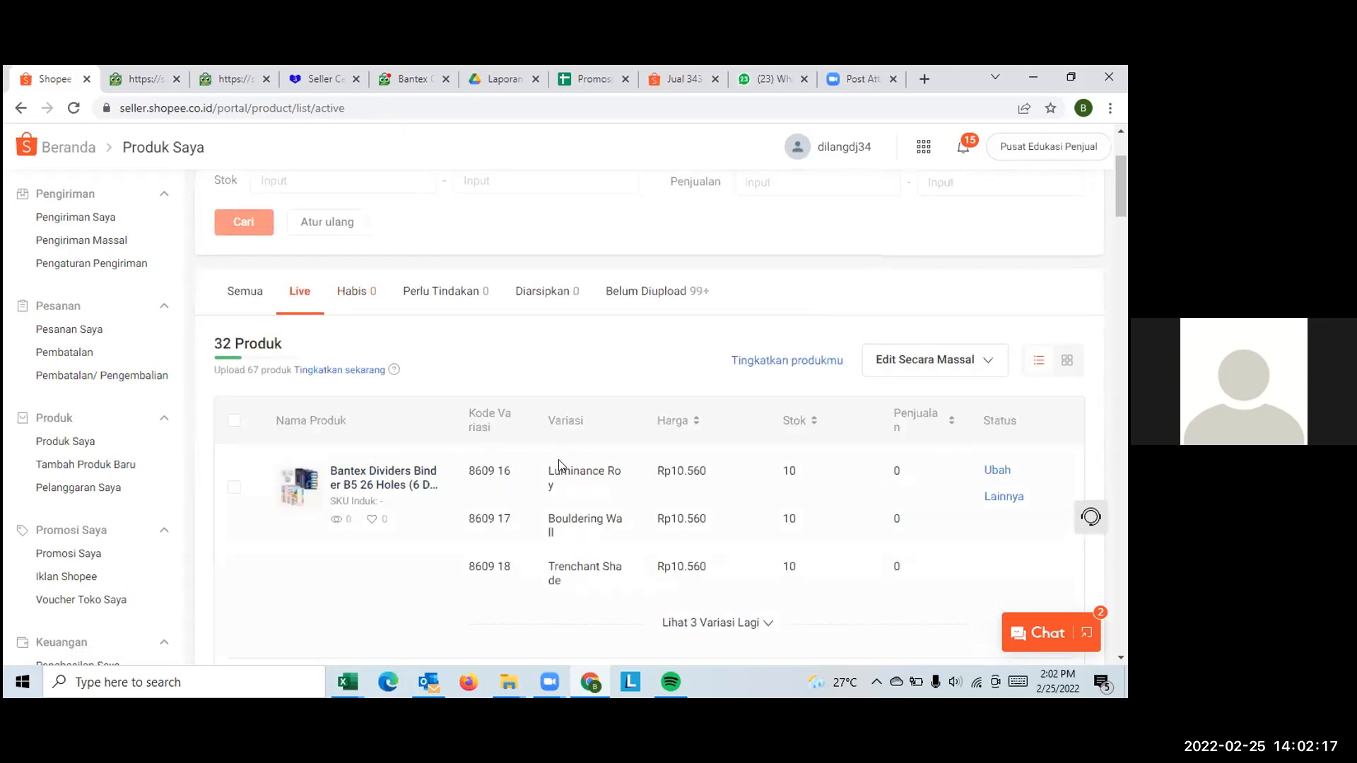
pyautogui.scroll(-2, 559, 465)
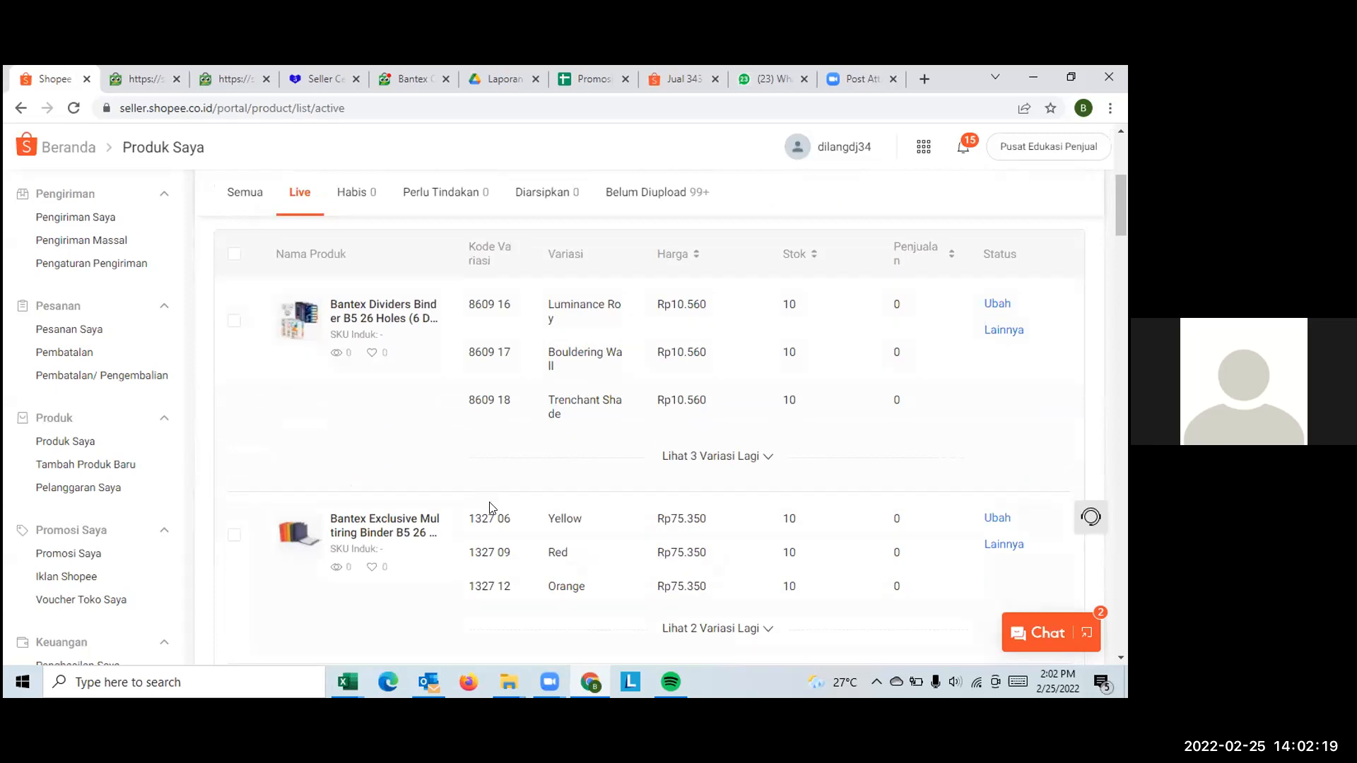
pyautogui.scroll(-2, 492, 507)
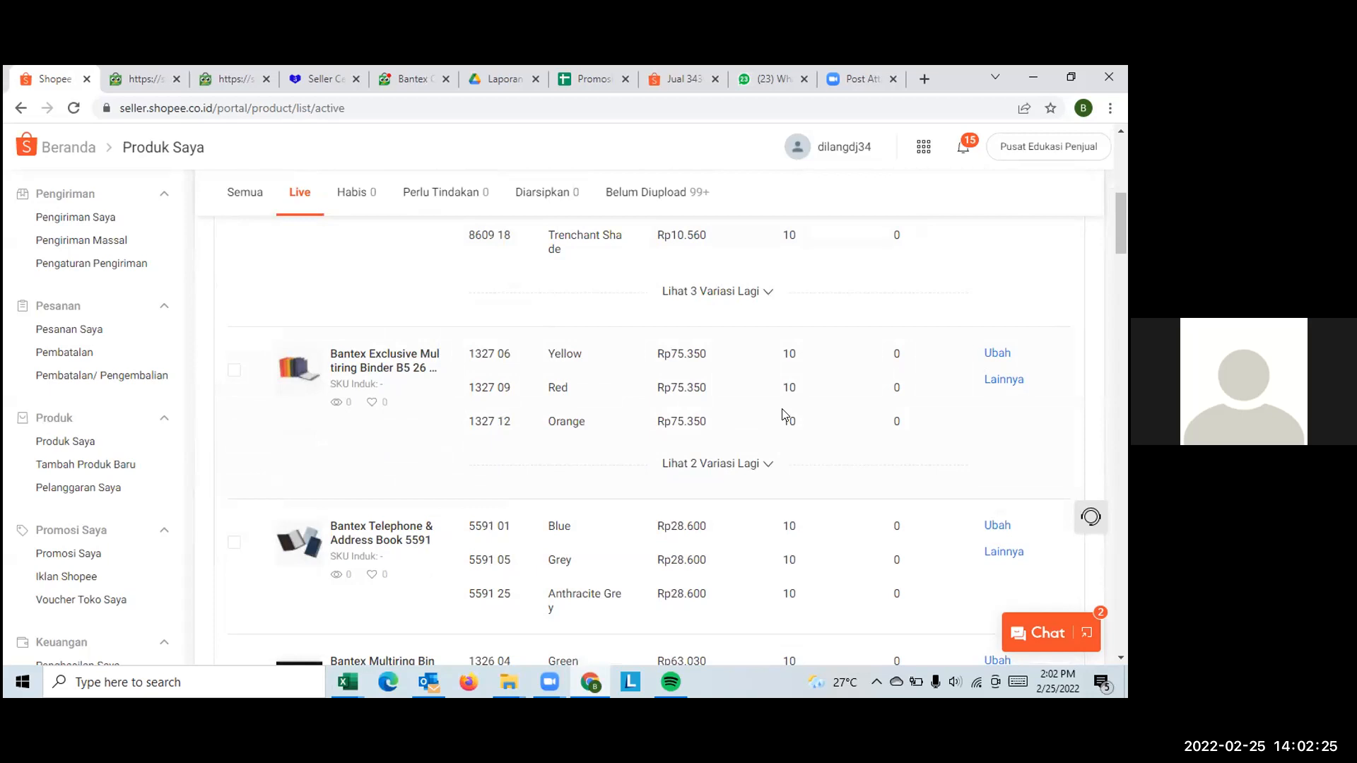
pyautogui.scroll(-4, 707, 444)
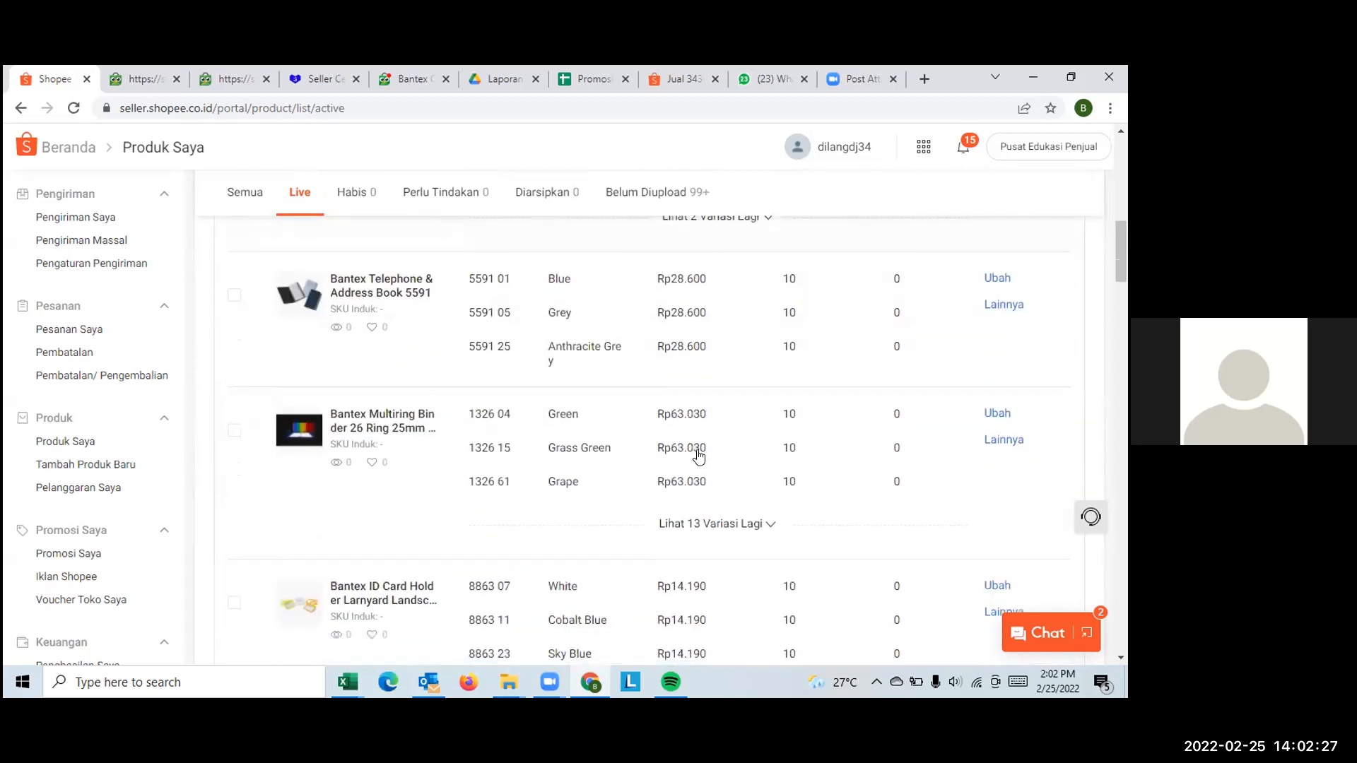
pyautogui.scroll(-3, 691, 452)
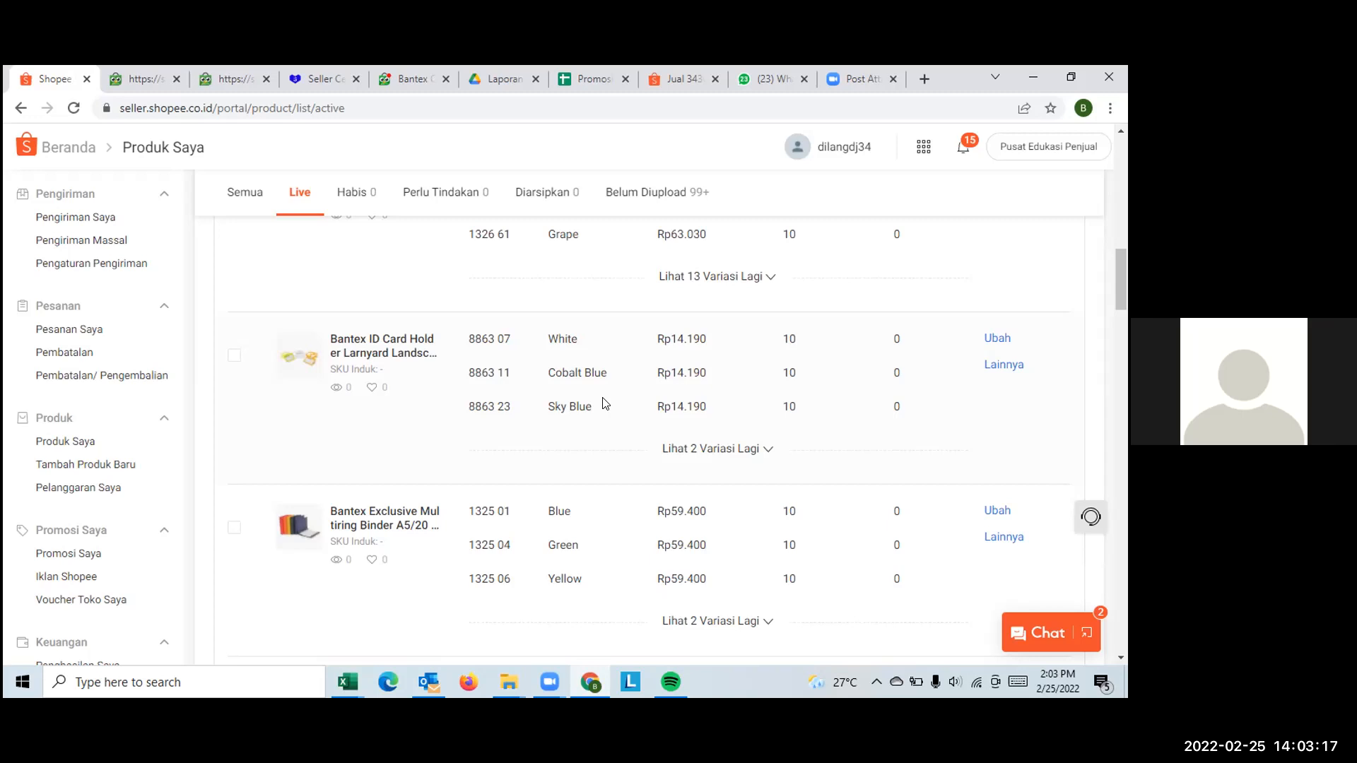
# Clear the browser, the mass upload result workbook and the Downloads folder window off the desktop.
pyautogui.click(1013, 70)
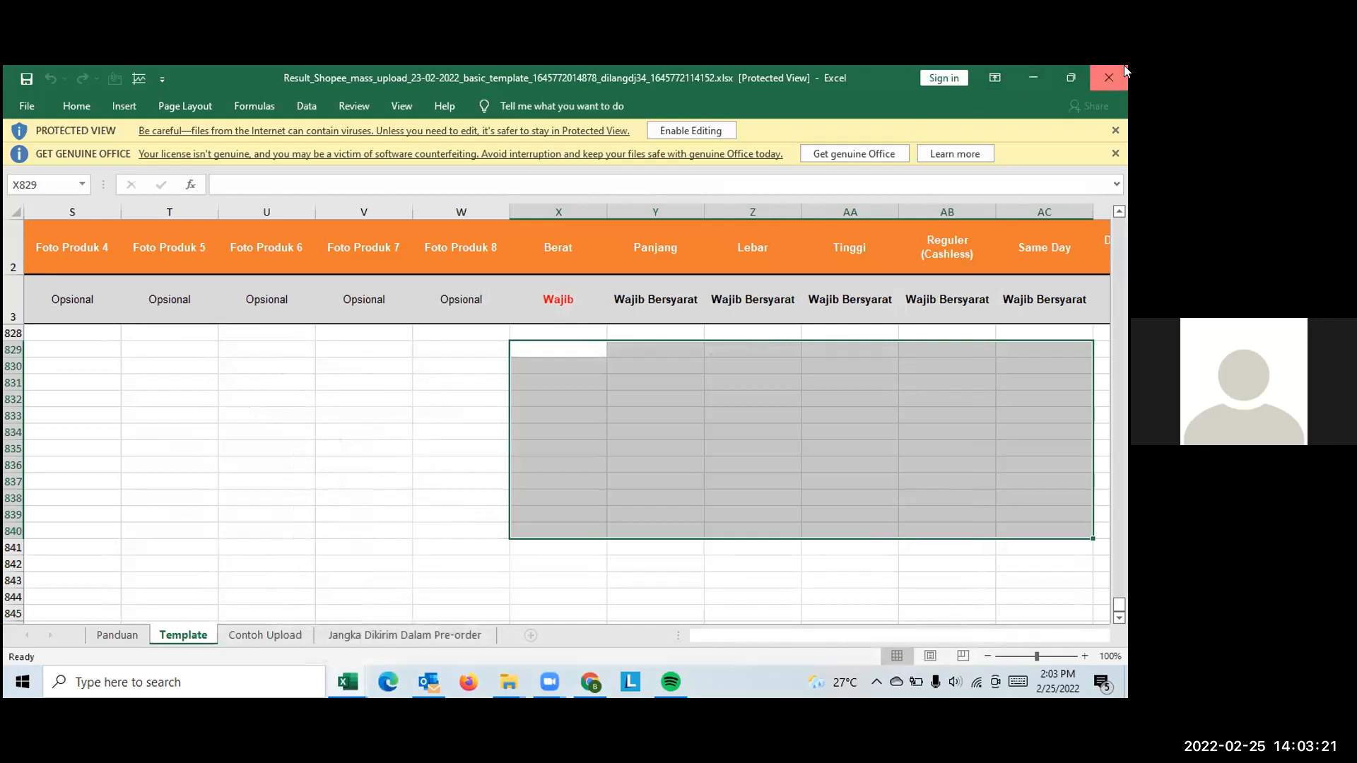
pyautogui.click(1124, 72)
pyautogui.click(1036, 72)
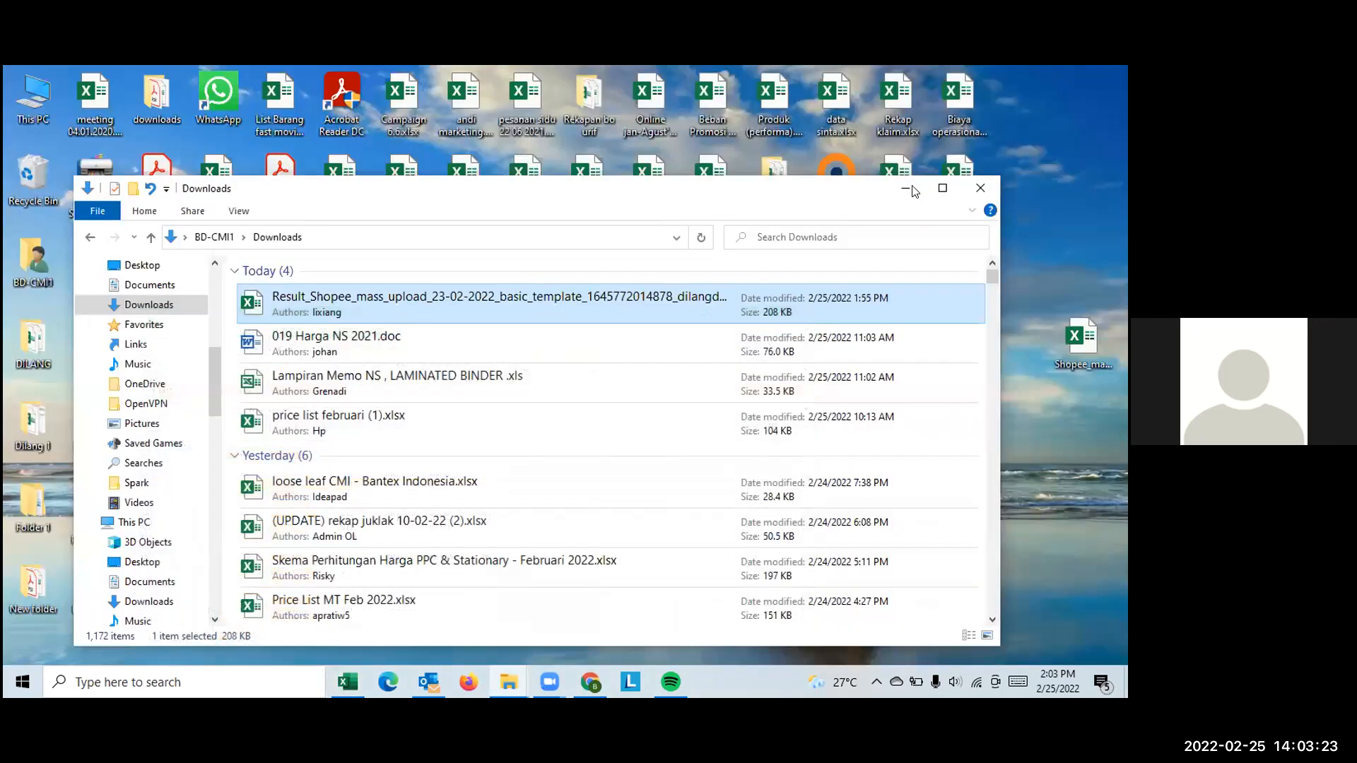
pyautogui.click(911, 191)
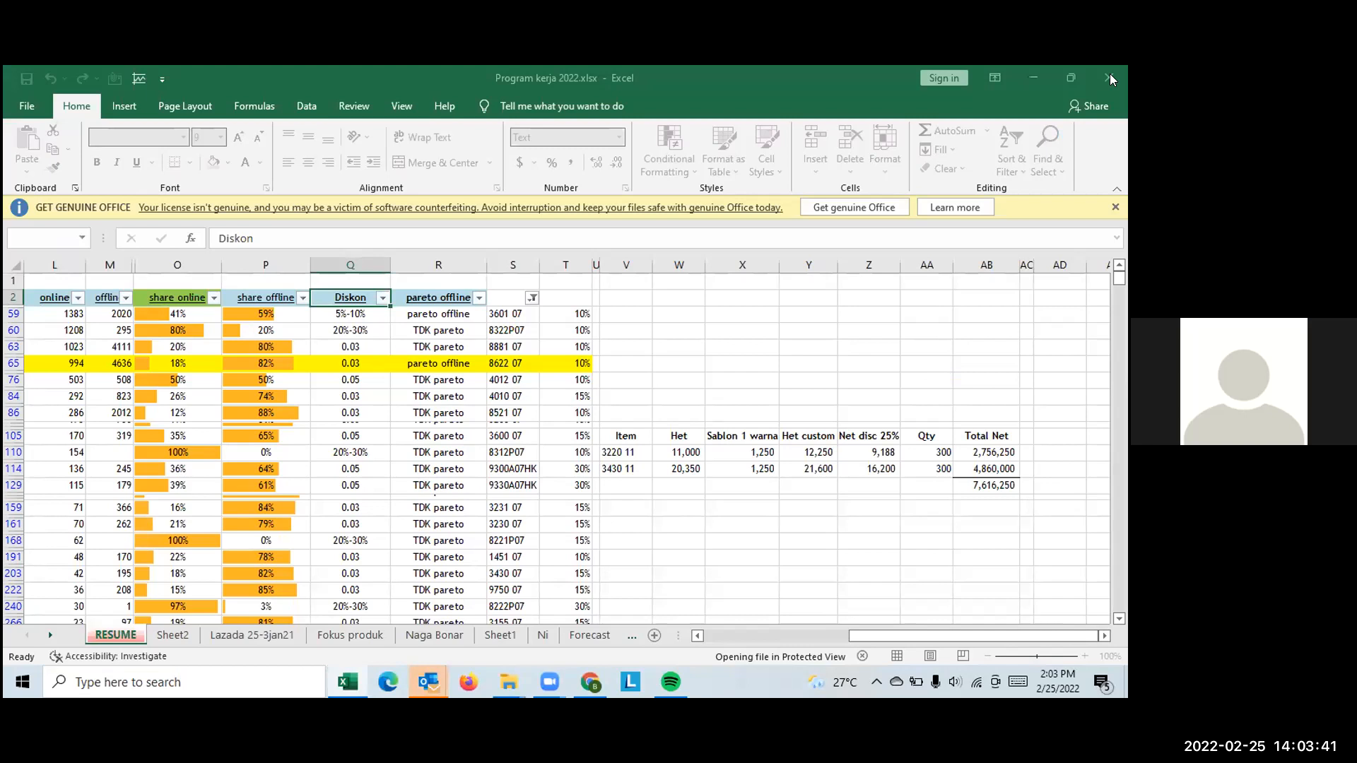
# Open Task Manager and end the frozen Microsoft Excel tasks, including Program kerja 2022.xlsx.
pyautogui.click(589, 682)
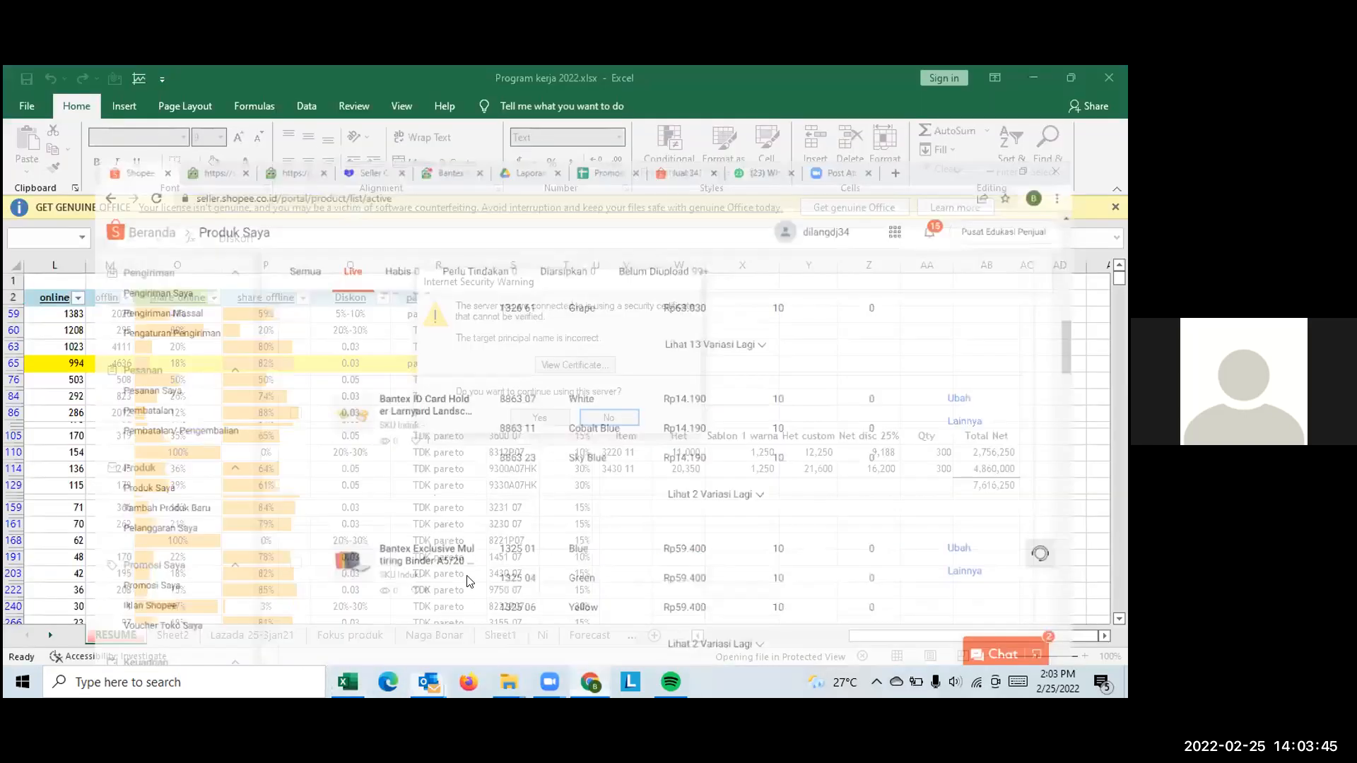
pyautogui.click(349, 683)
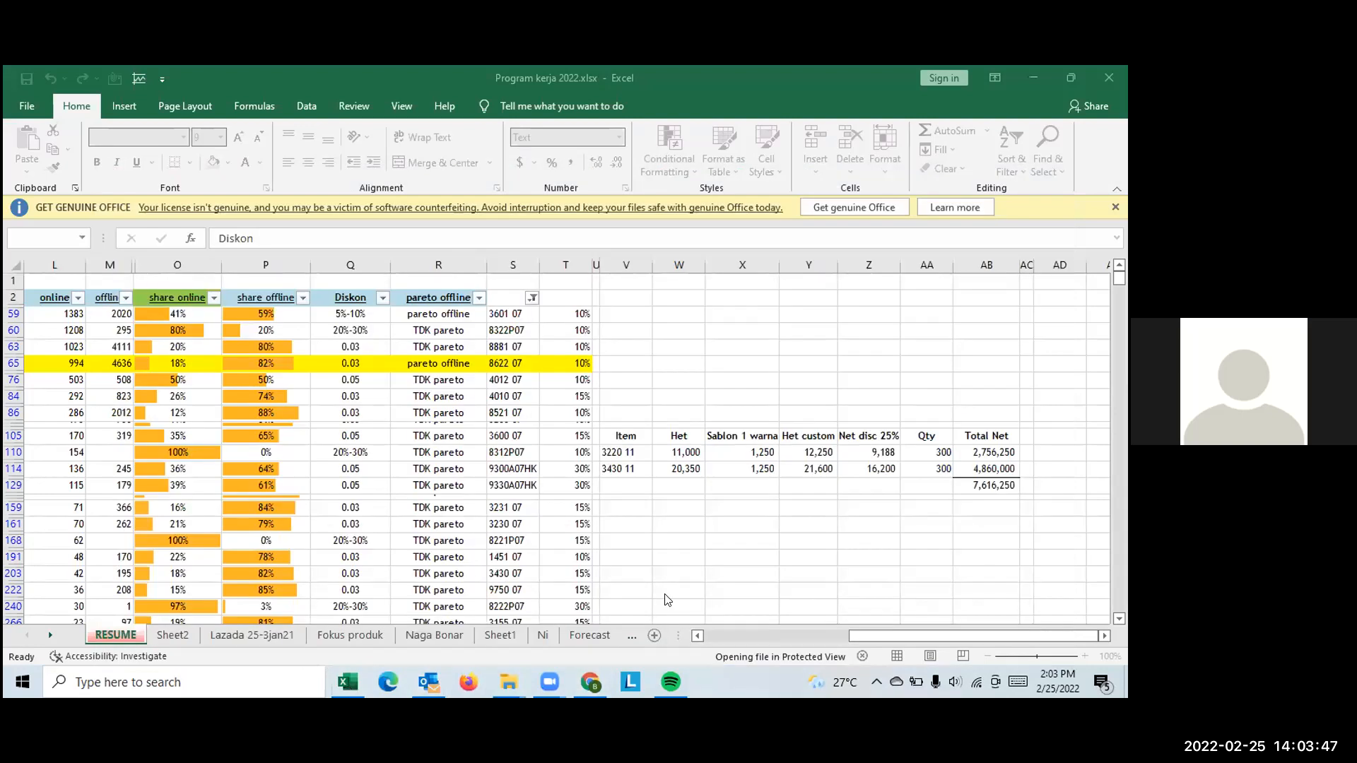
pyautogui.rightClick(762, 683)
pyautogui.click(804, 602)
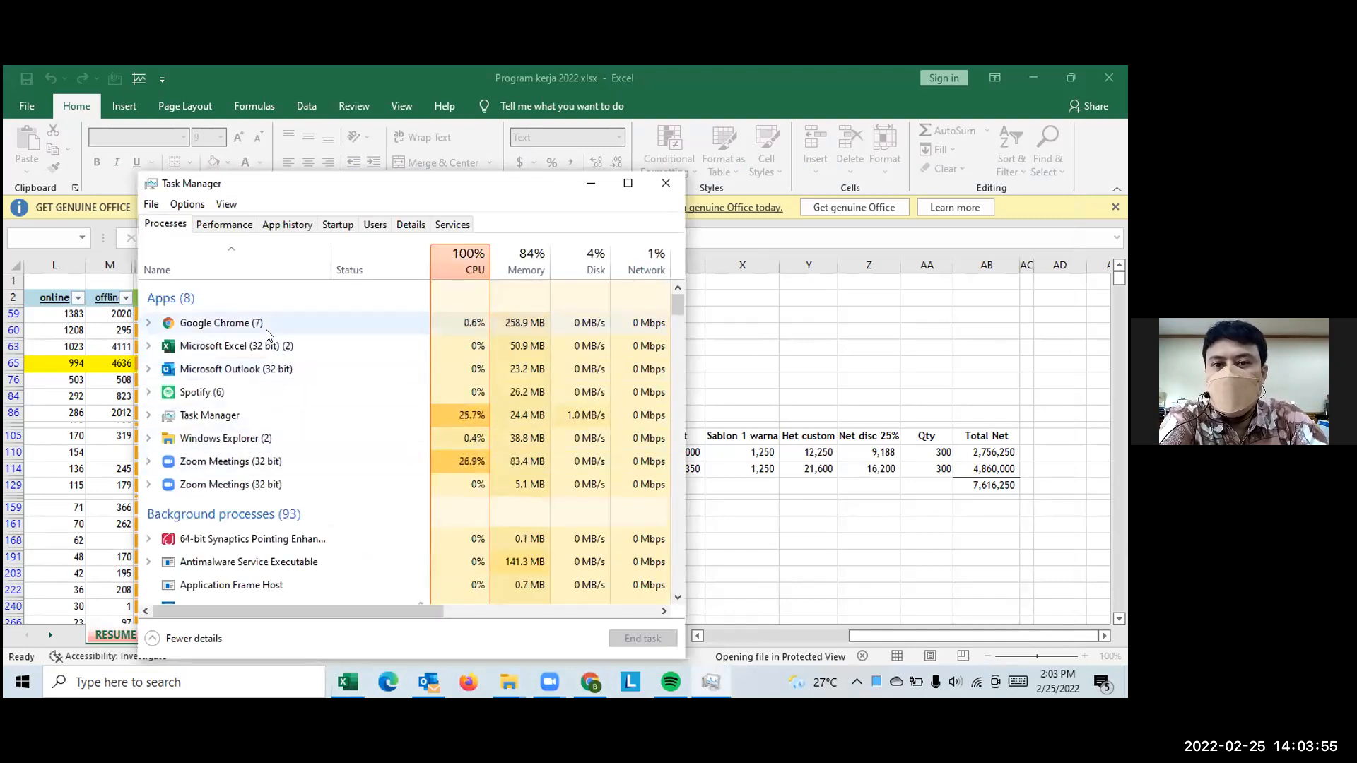
pyautogui.click(304, 346)
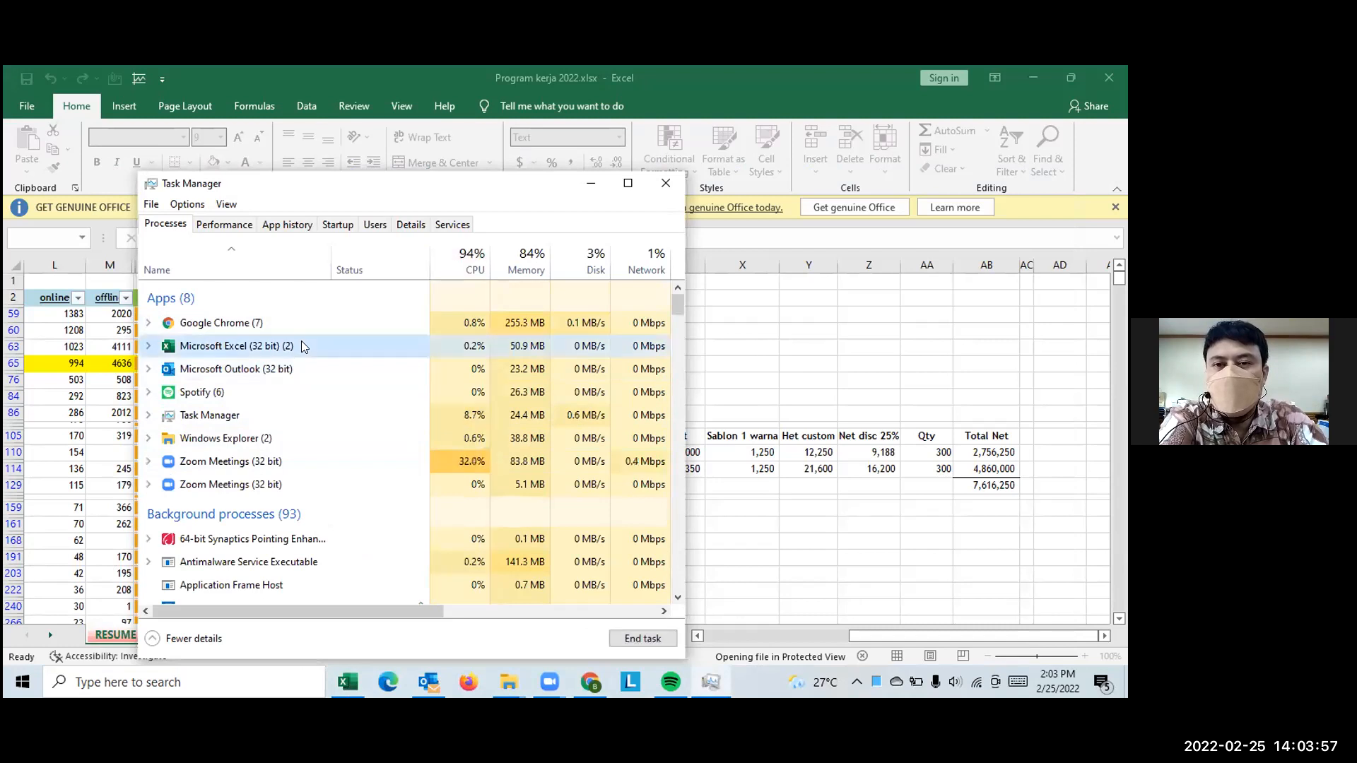
pyautogui.rightClick(392, 349)
pyautogui.click(454, 392)
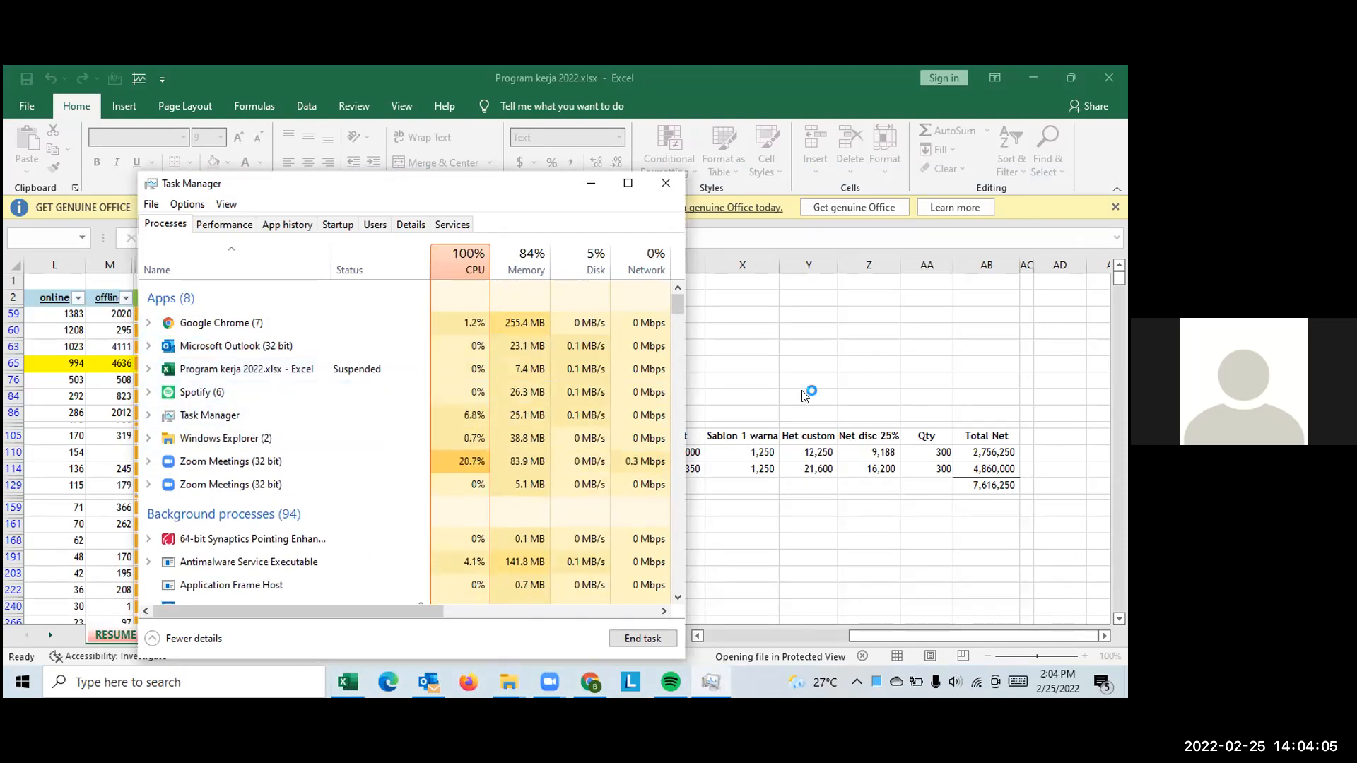
pyautogui.rightClick(405, 376)
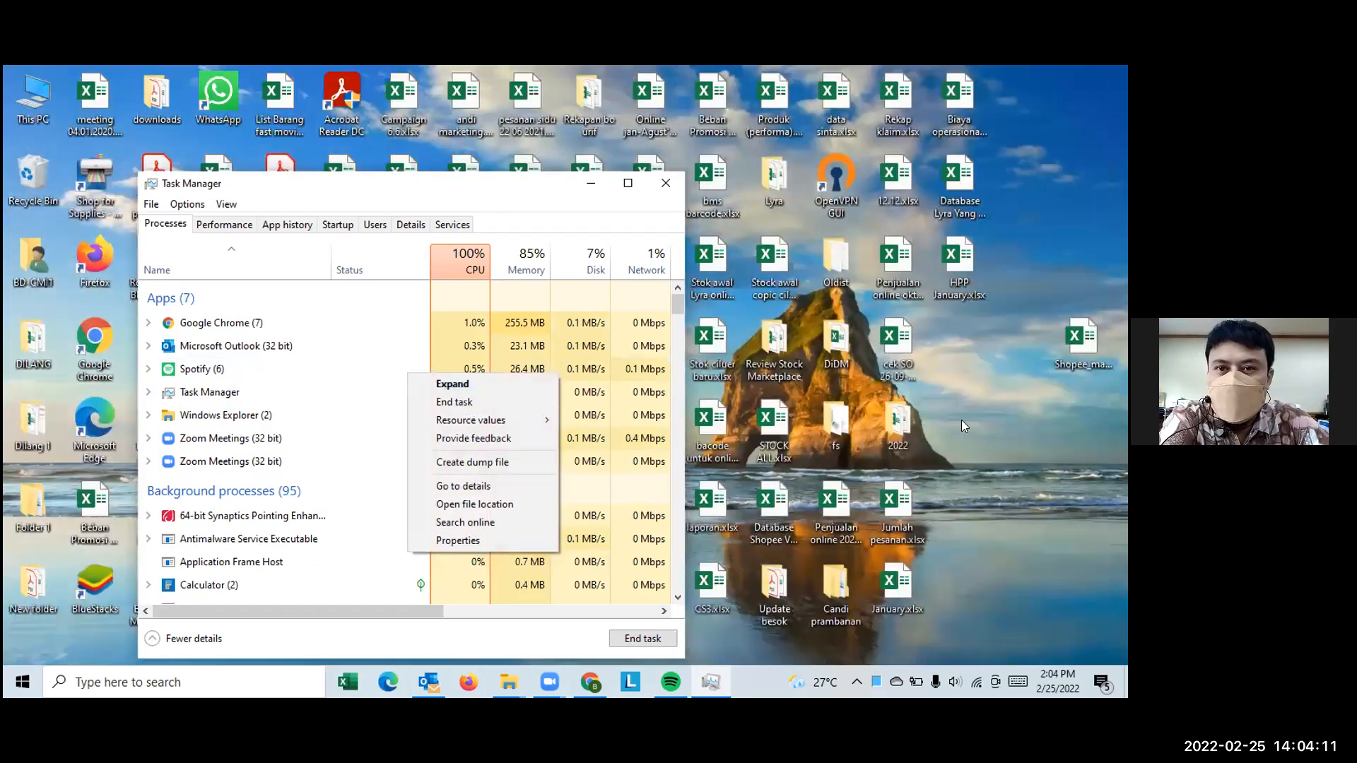
pyautogui.click(961, 422)
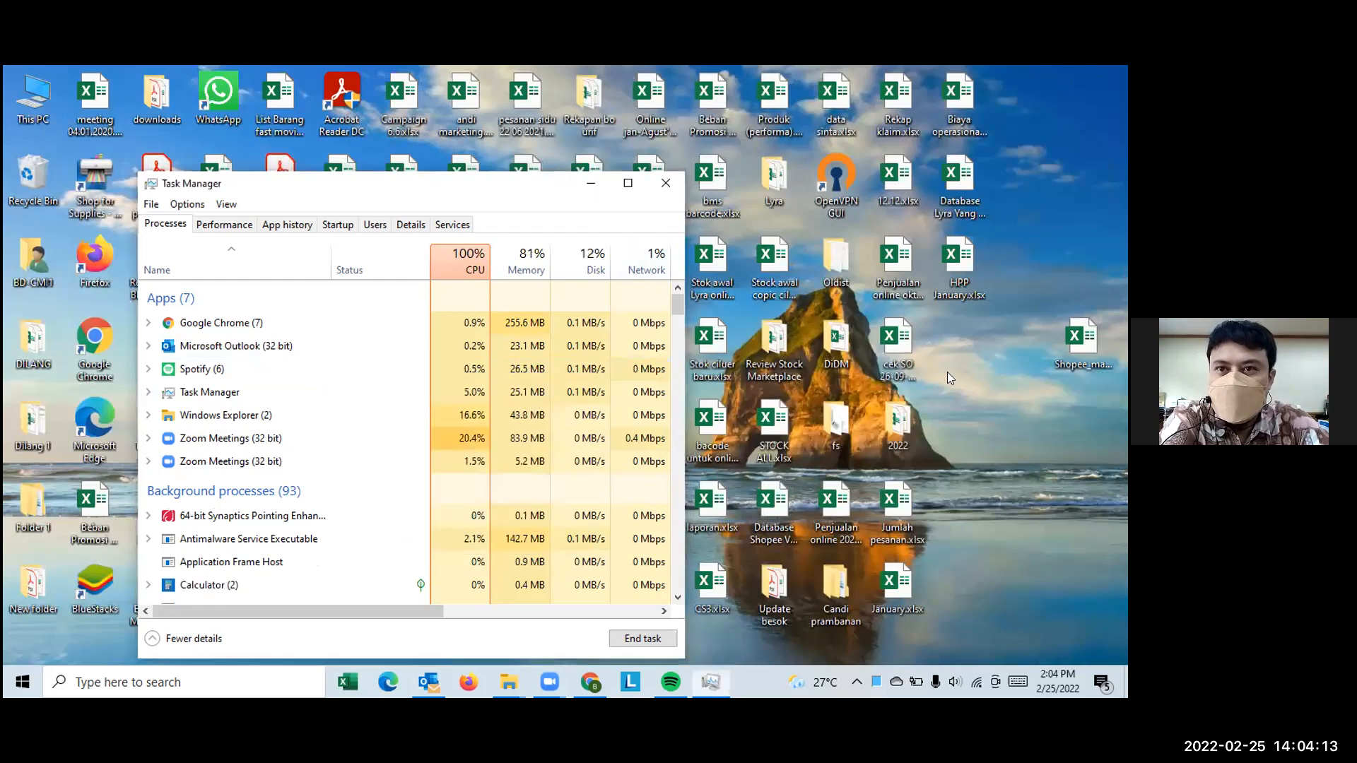
# Open Shopee_mass_upload_23-02-2022_basic_template.xlsx from the refreshed desktop and close Document Recovery, choosing to remove the recovered files.
pyautogui.press('super+d')
pyautogui.rightClick(950, 373)
pyautogui.click(986, 424)
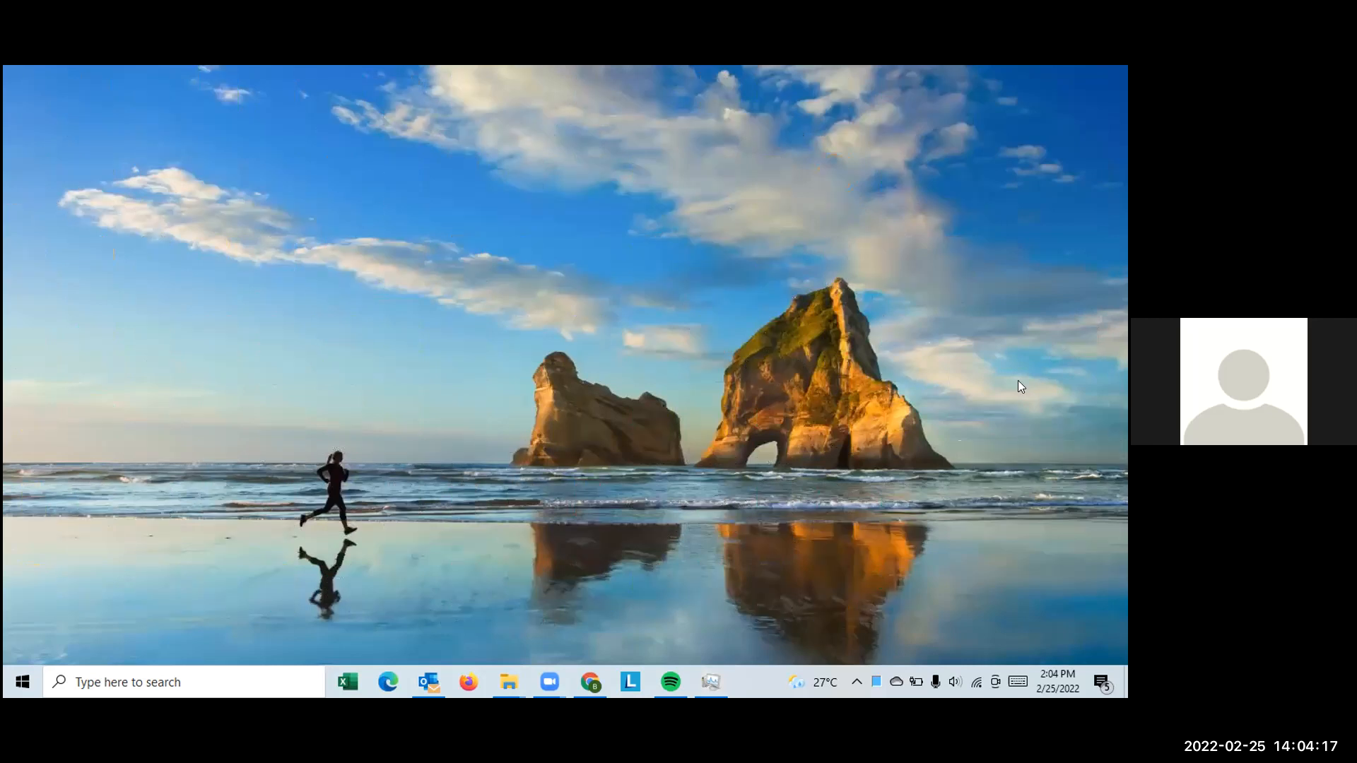
pyautogui.doubleClick(1077, 348)
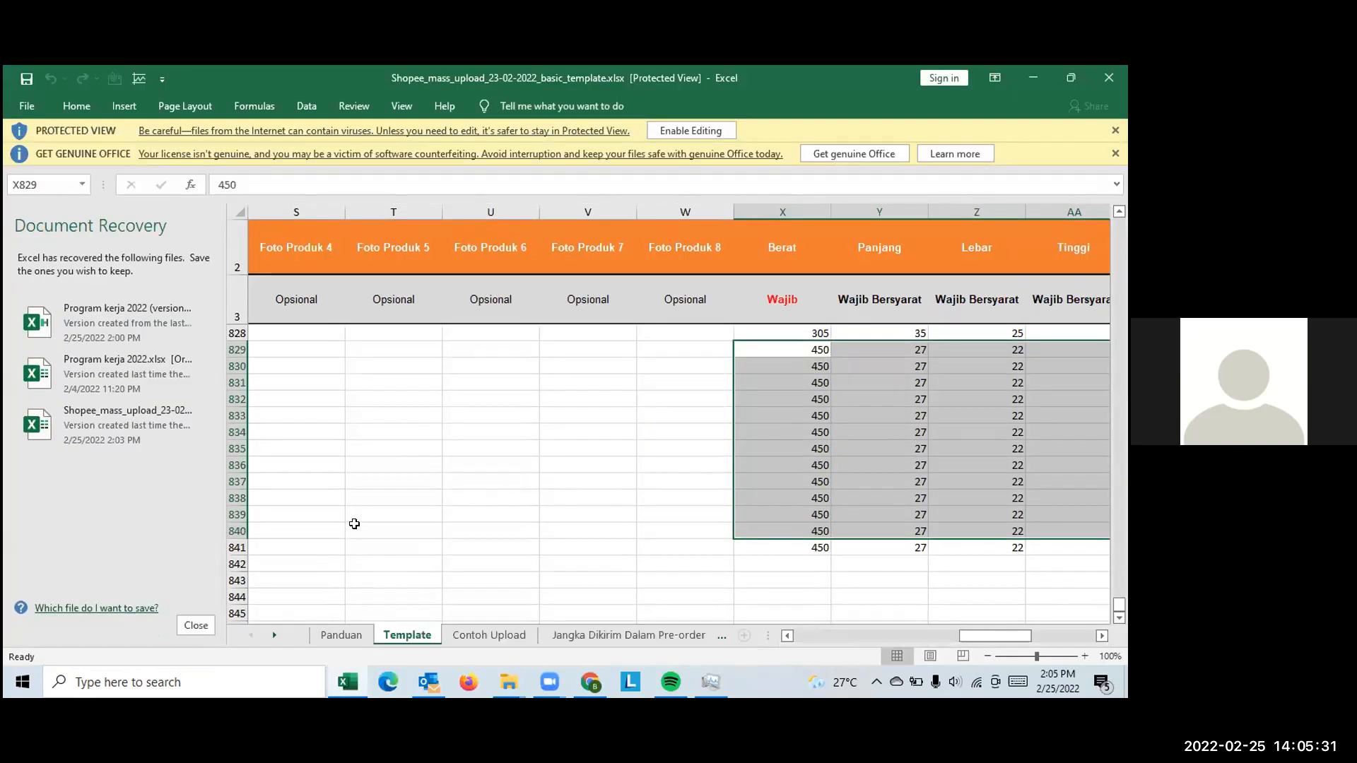
pyautogui.click(196, 626)
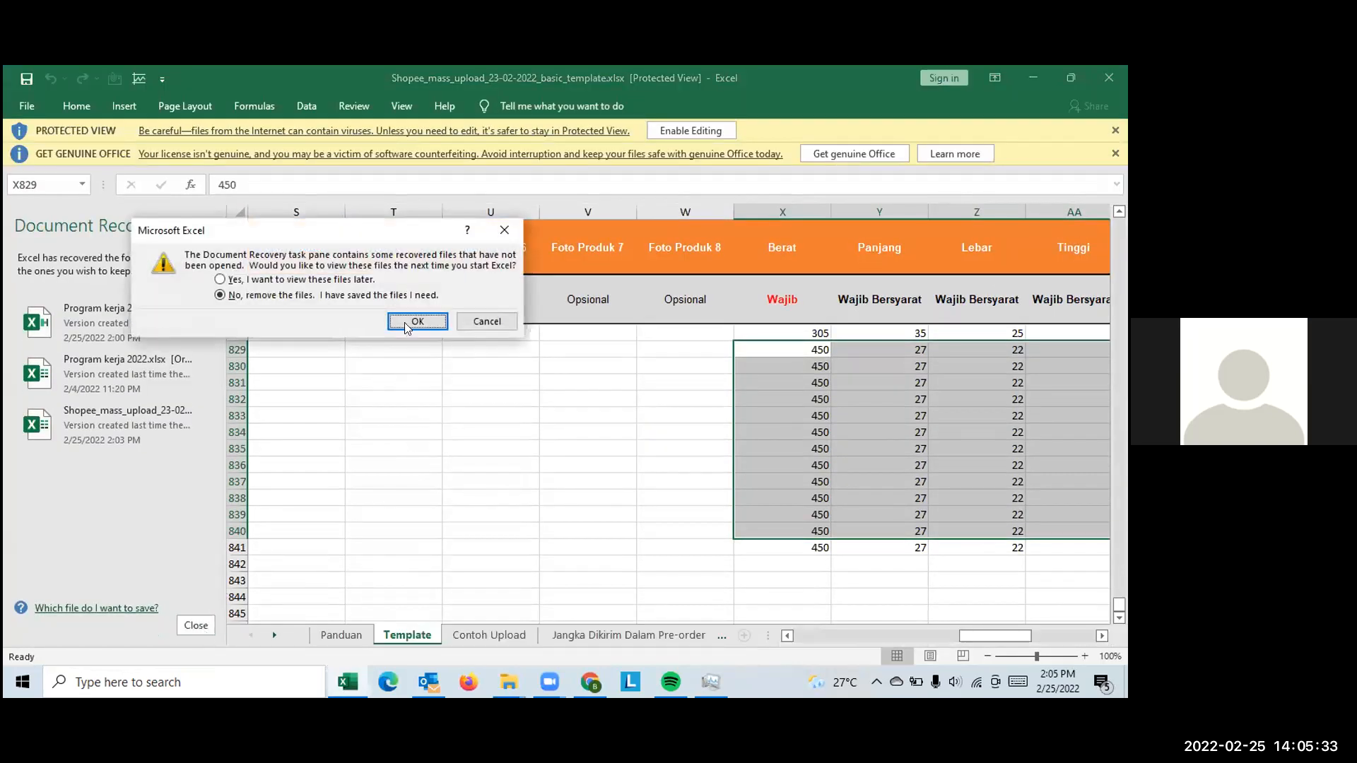
pyautogui.click(416, 322)
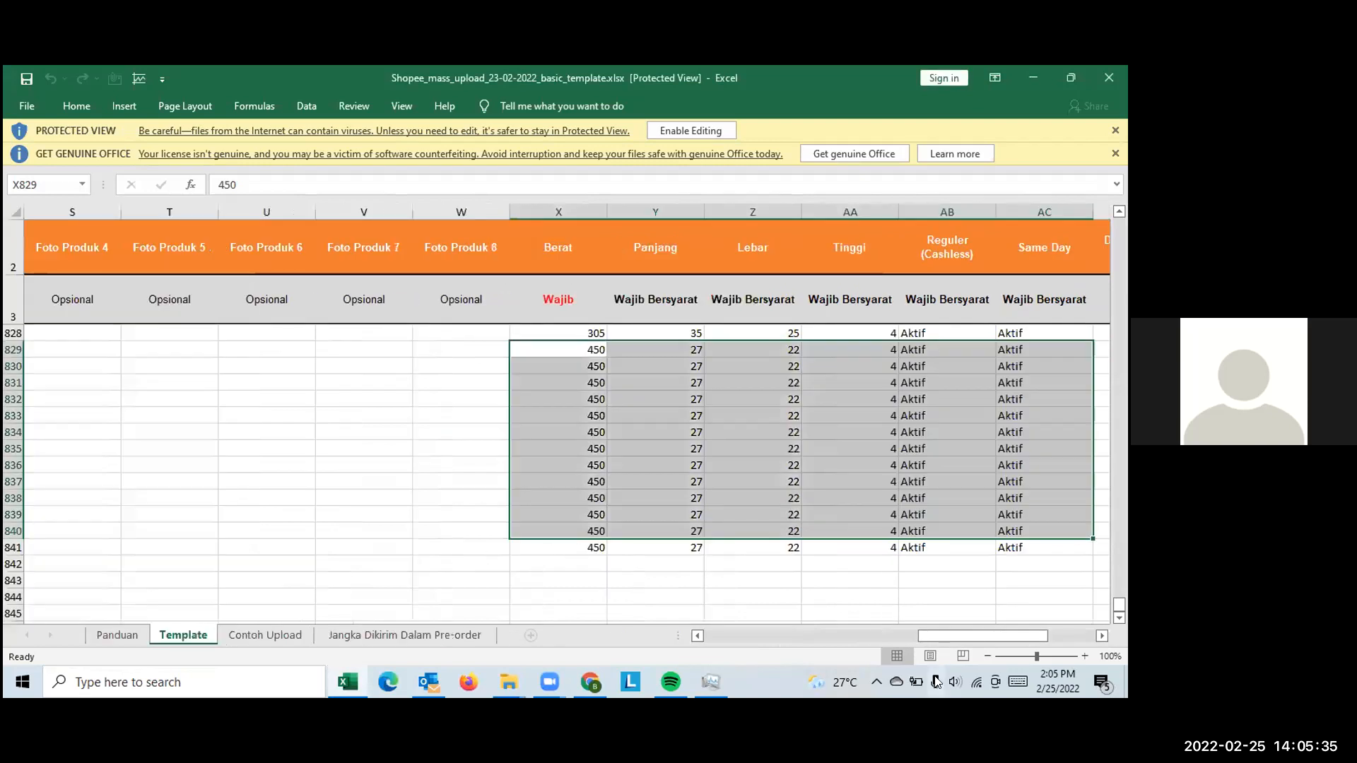
# Look through the Template sheet's product rows from the last entries back up to the column instructions and first products.
pyautogui.moveTo(972, 635); pyautogui.dragTo(718, 635)
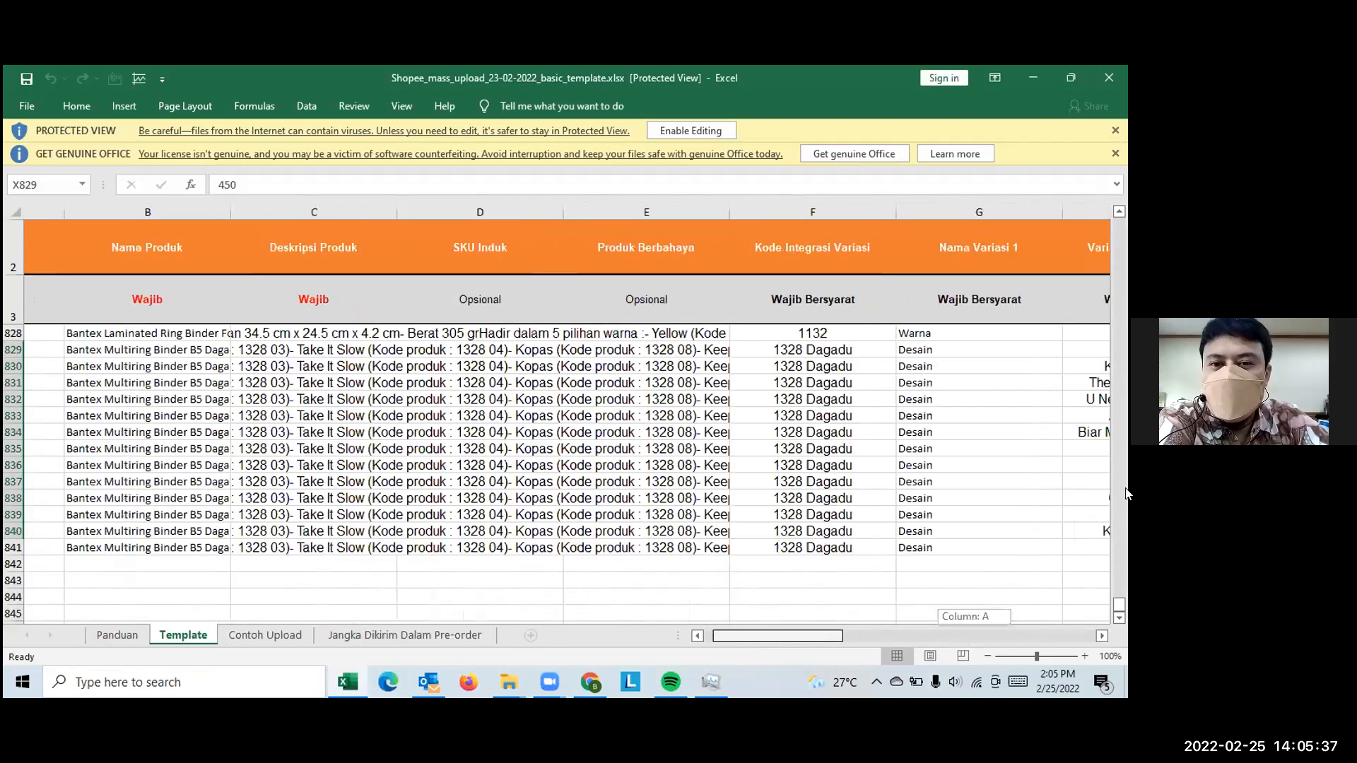
pyautogui.moveTo(1119, 605); pyautogui.dragTo(1126, 213)
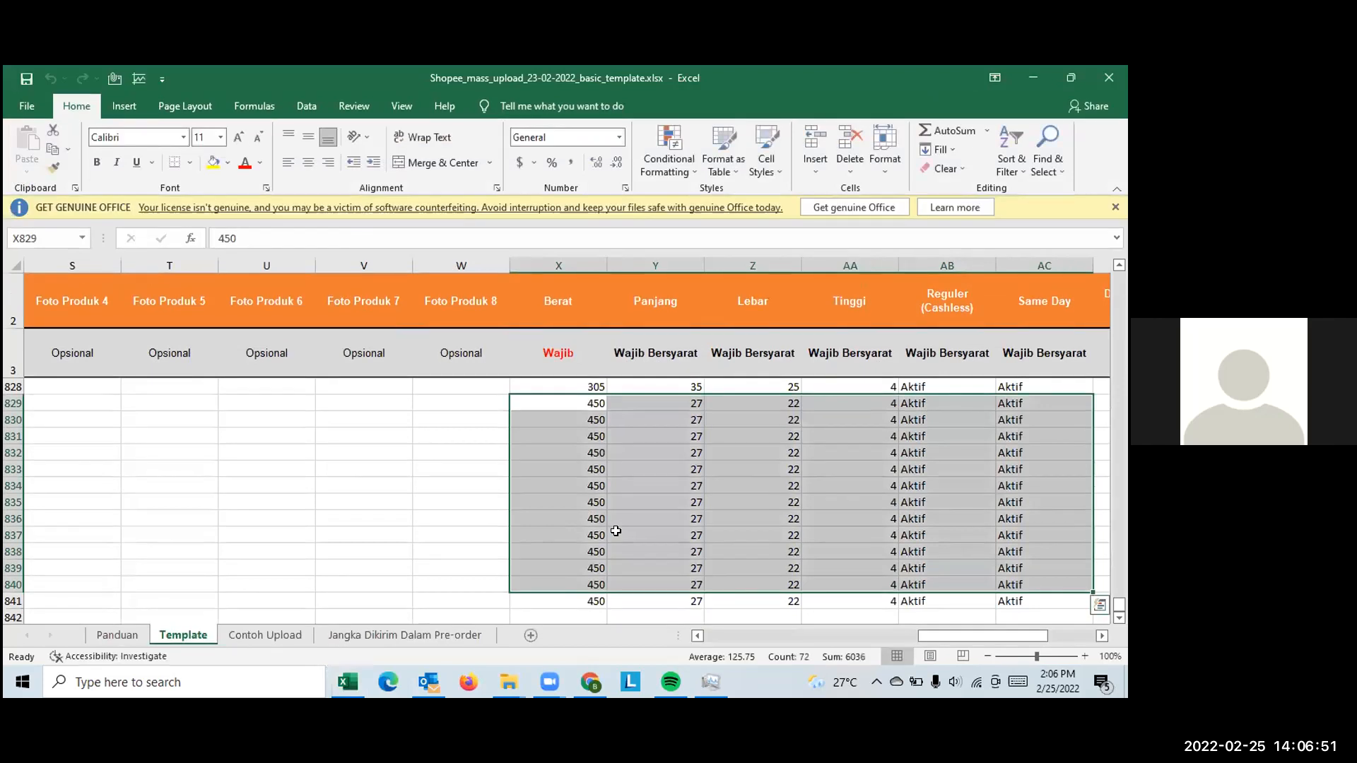
pyautogui.scroll(18, 562, 545)
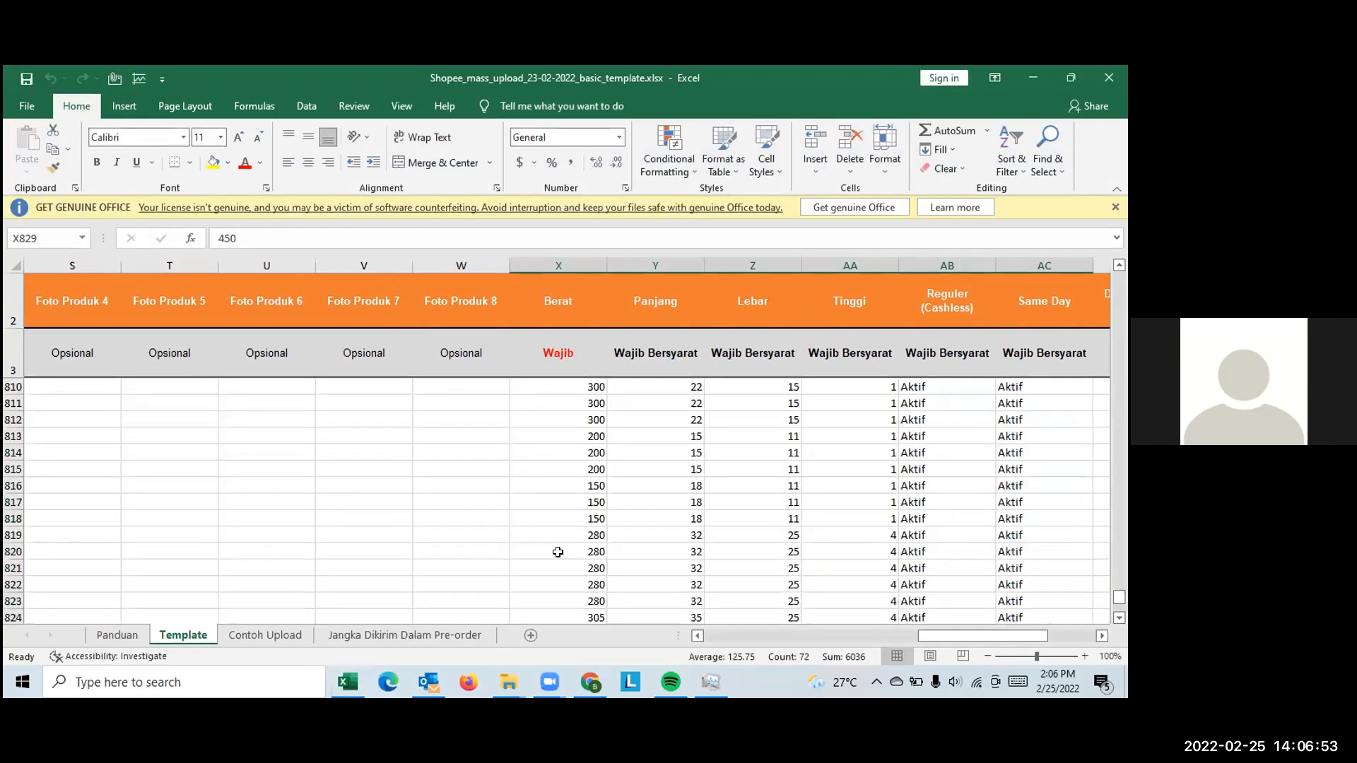
pyautogui.scroll(7, 558, 552)
pyautogui.scroll(6, 557, 552)
pyautogui.moveTo(1120, 567); pyautogui.dragTo(1119, 380)
pyautogui.scroll(20, 664, 478)
pyautogui.scroll(14, 663, 482)
pyautogui.moveTo(955, 636); pyautogui.dragTo(697, 635)
pyautogui.scroll(5, 394, 519)
pyautogui.scroll(20, 396, 519)
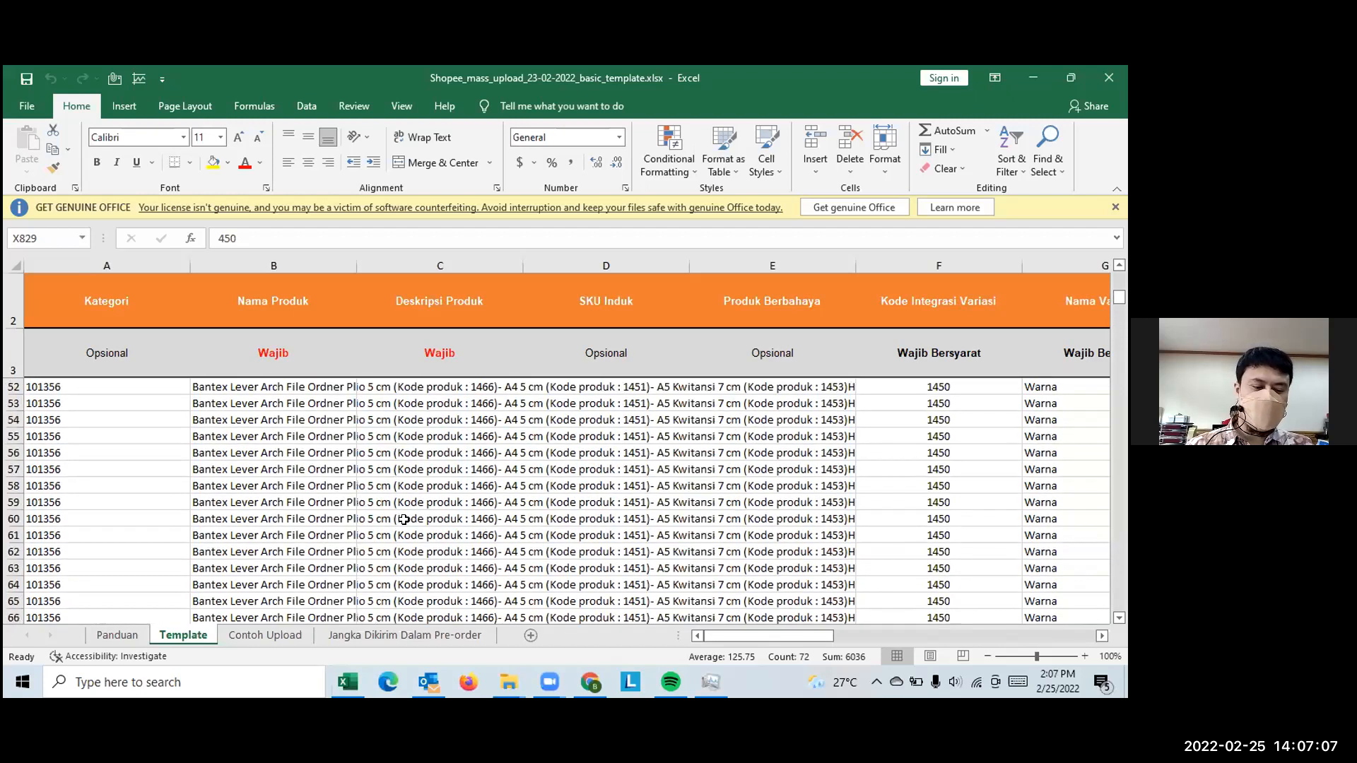
pyautogui.scroll(16, 403, 519)
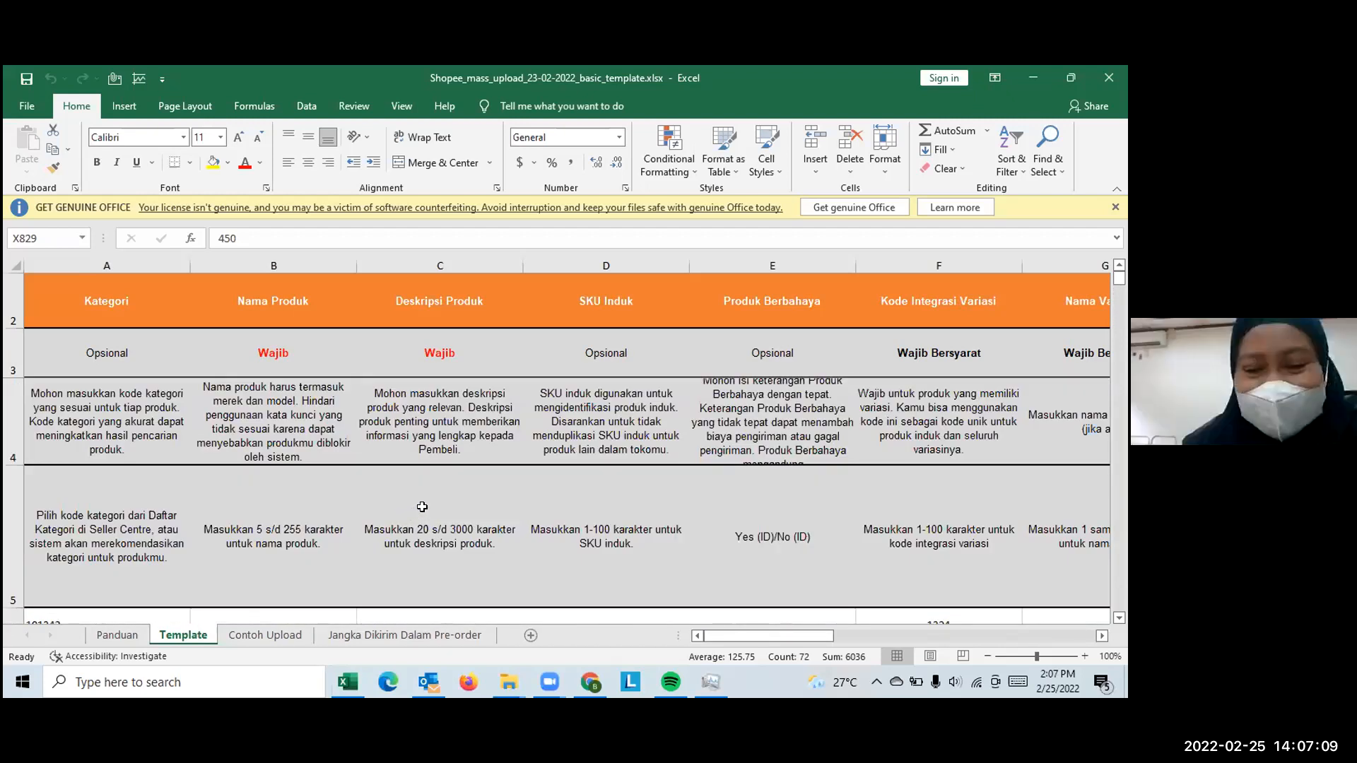
pyautogui.scroll(-2, 422, 506)
pyautogui.scroll(2, 422, 507)
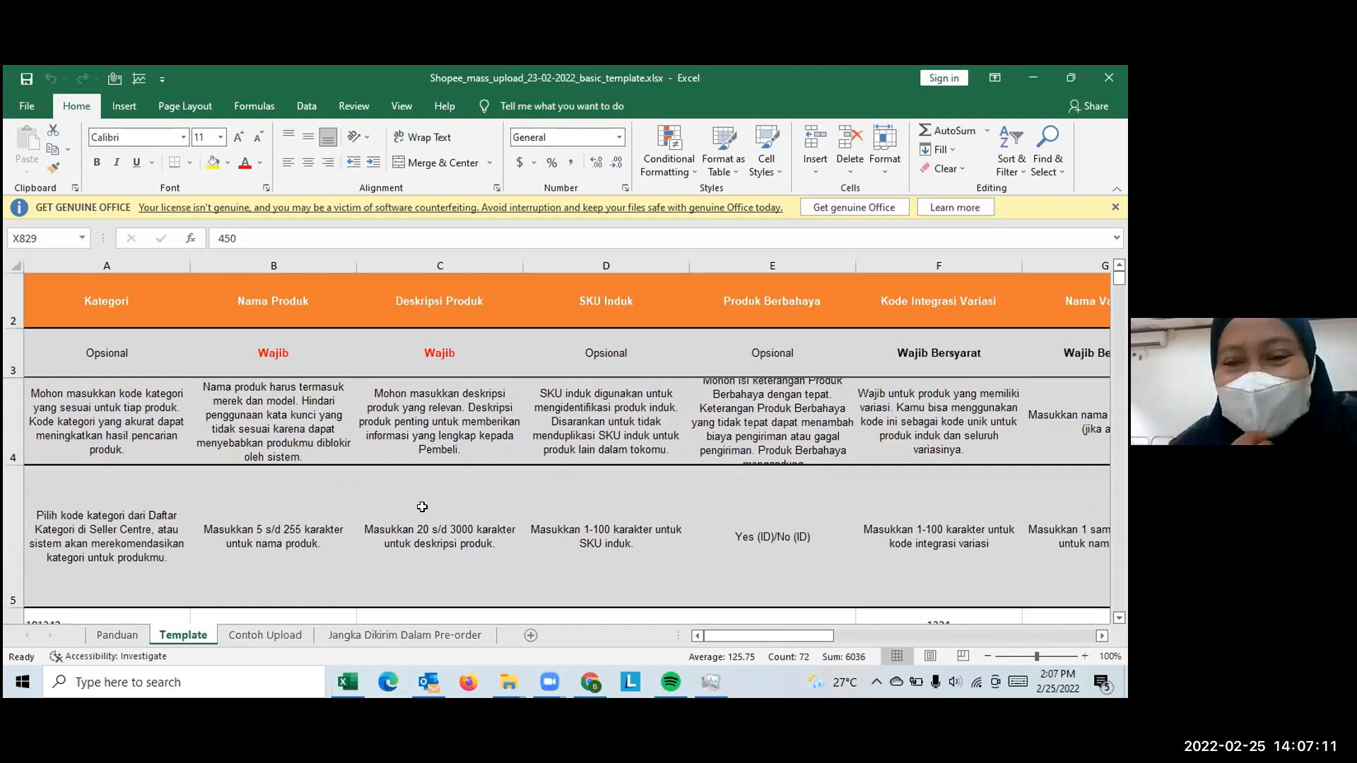
pyautogui.scroll(-1, 422, 507)
# Examine the first product's entries in row 6, from Kategori and Nama Produk across to Kode Integrasi Variasi.
pyautogui.click(304, 421)
pyautogui.press('Up')
pyautogui.press('Up')
pyautogui.press('Up')
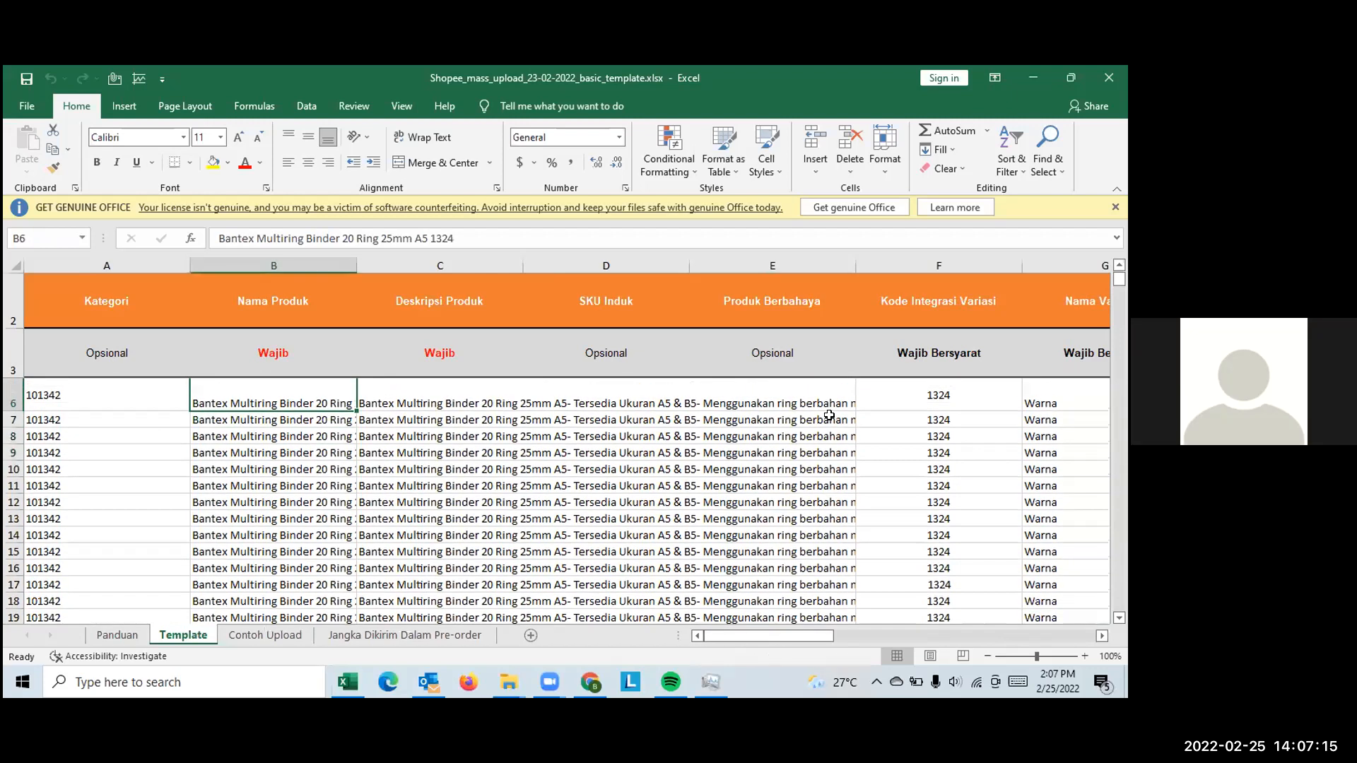
pyautogui.scroll(1, 829, 415)
pyautogui.press('Left')
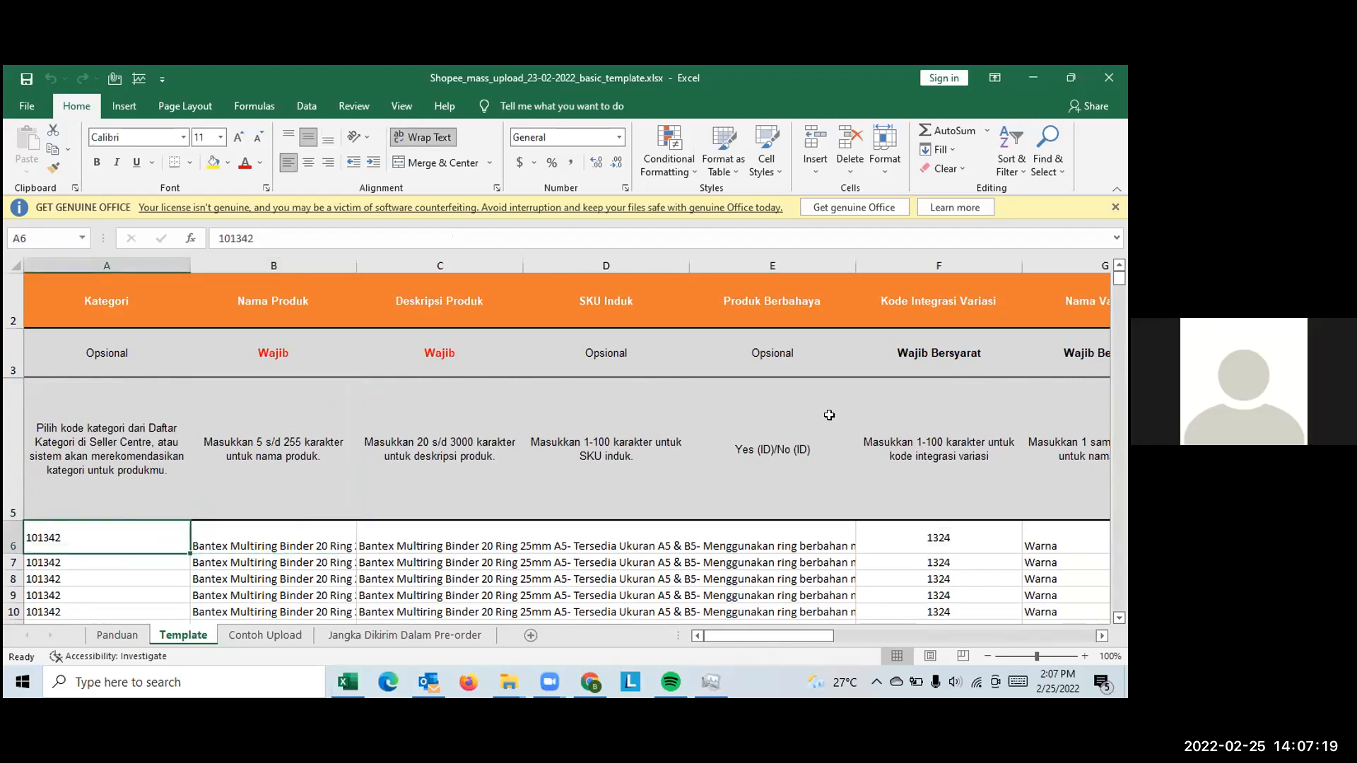
pyautogui.press('Right')
pyautogui.press('Right')
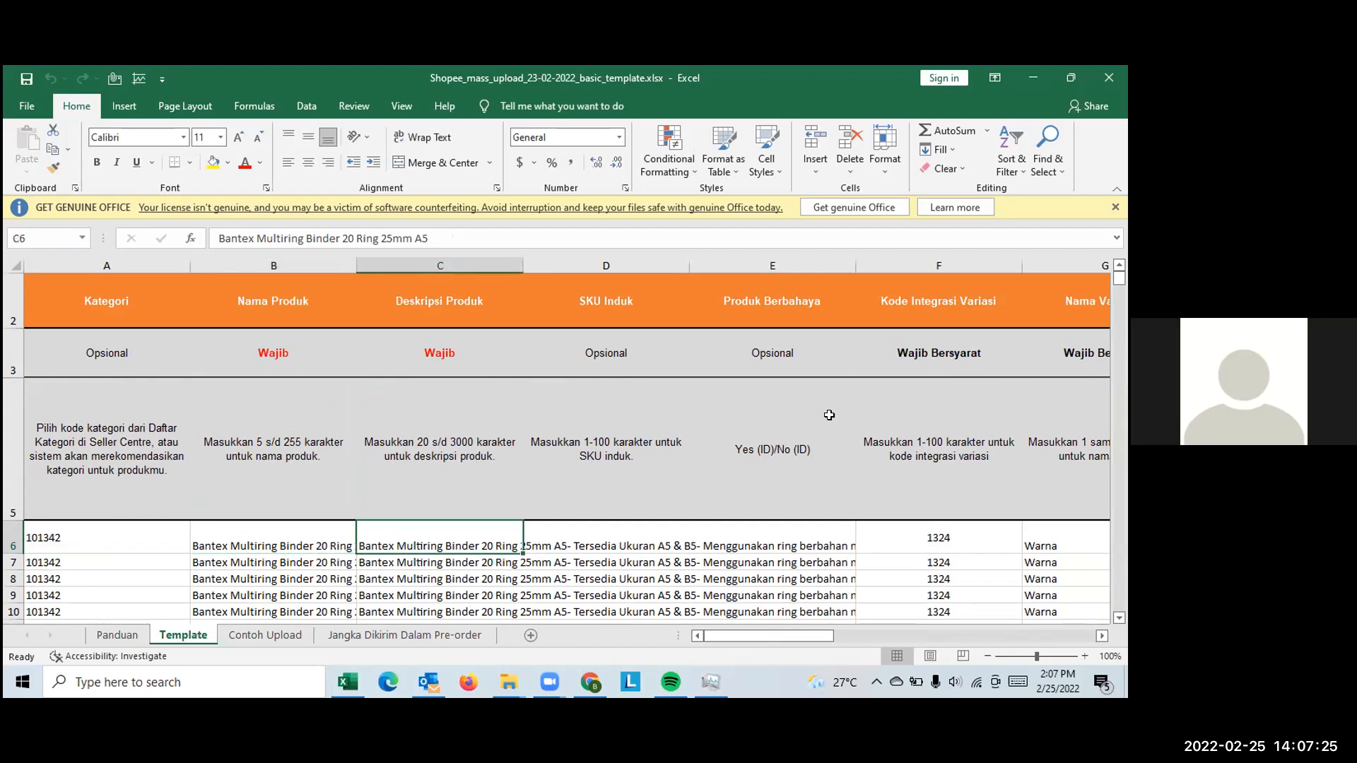
pyautogui.press('Right')
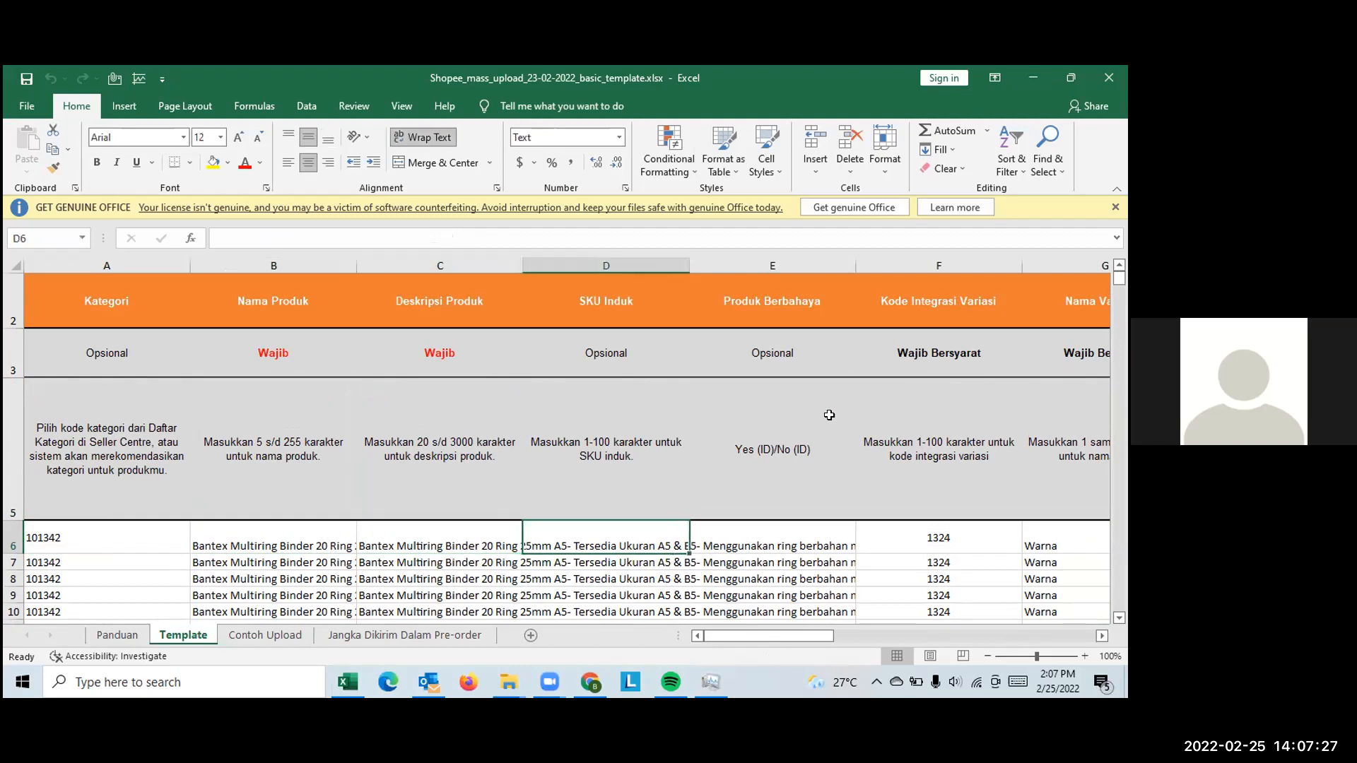
pyautogui.press('Right')
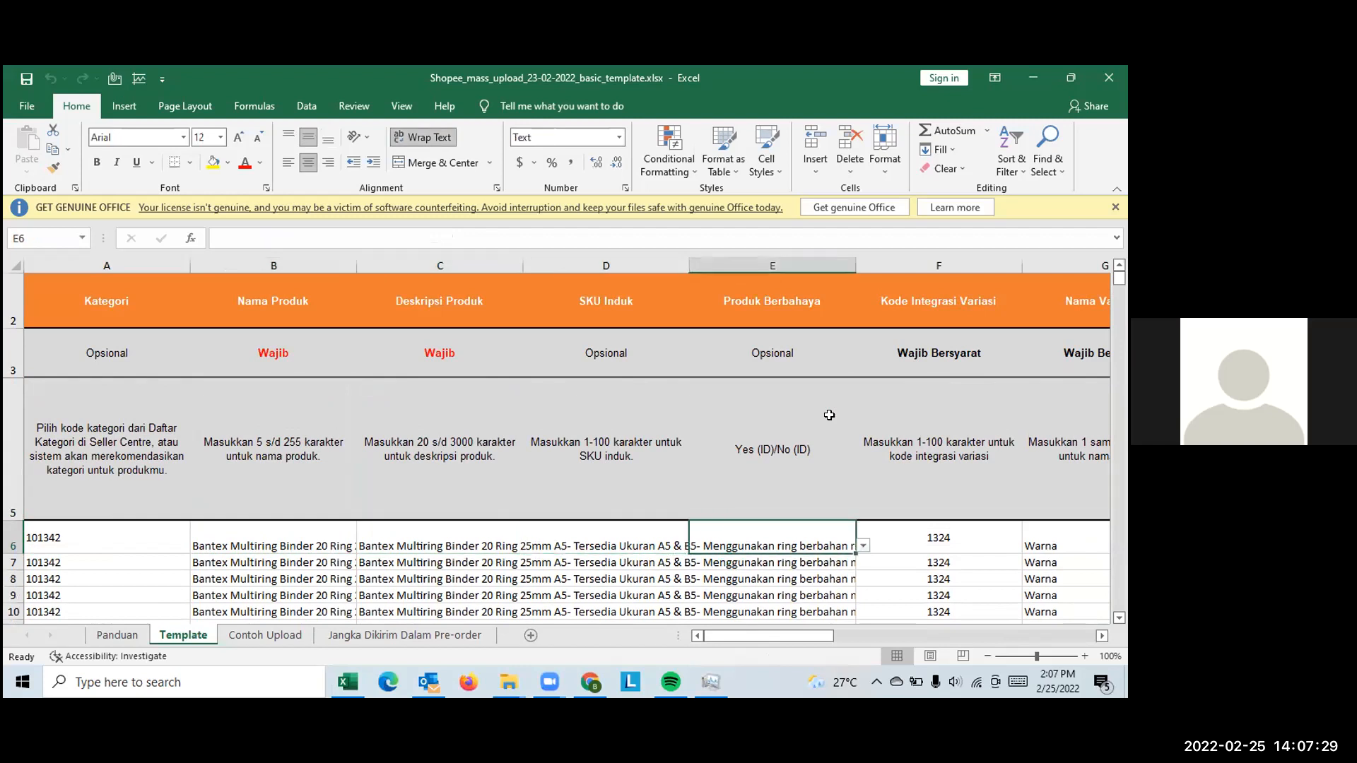
pyautogui.press('Right')
pyautogui.press('Left')
pyautogui.press('Left')
pyautogui.press('Left')
pyautogui.press('Left')
pyautogui.press('Left')
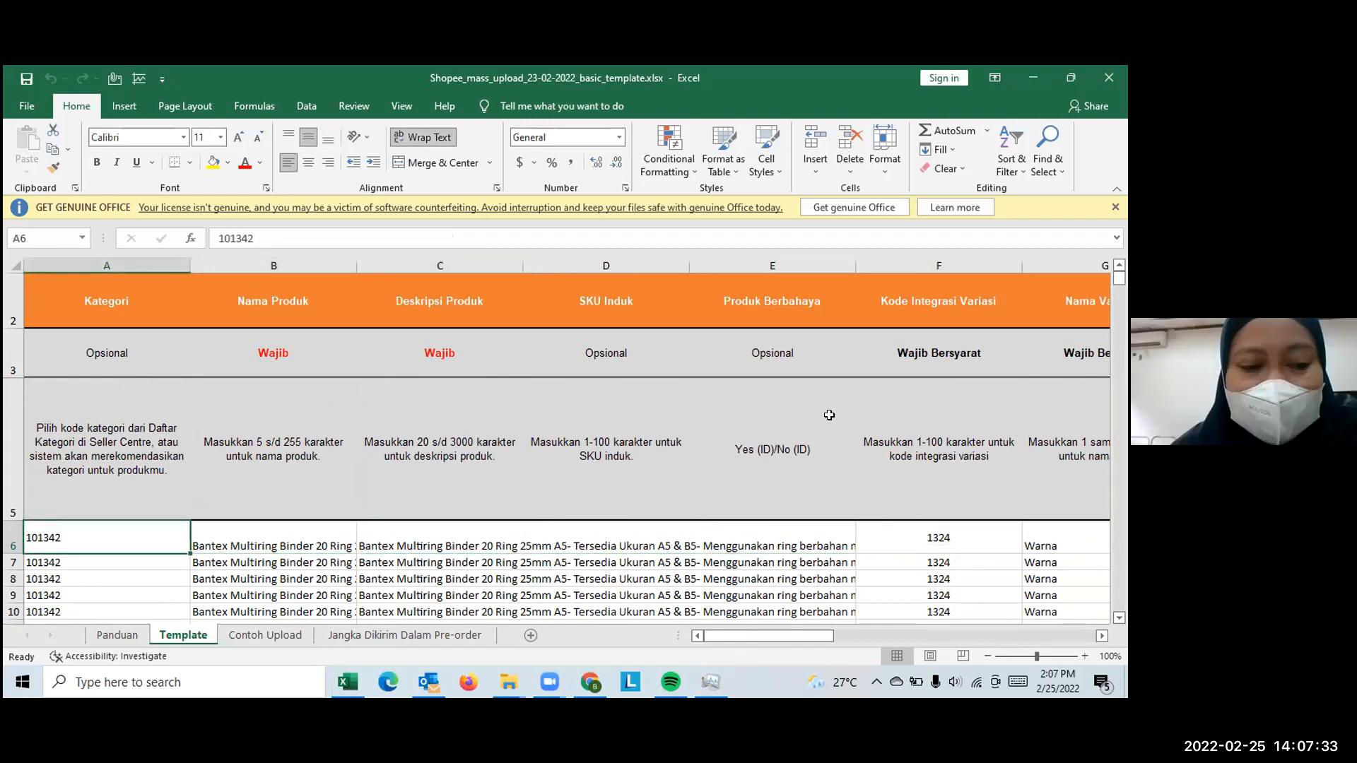
# Review the Kategori column's requirement label and filling instructions against the category code in row 6.
pyautogui.press('Down')
pyautogui.press('Up')
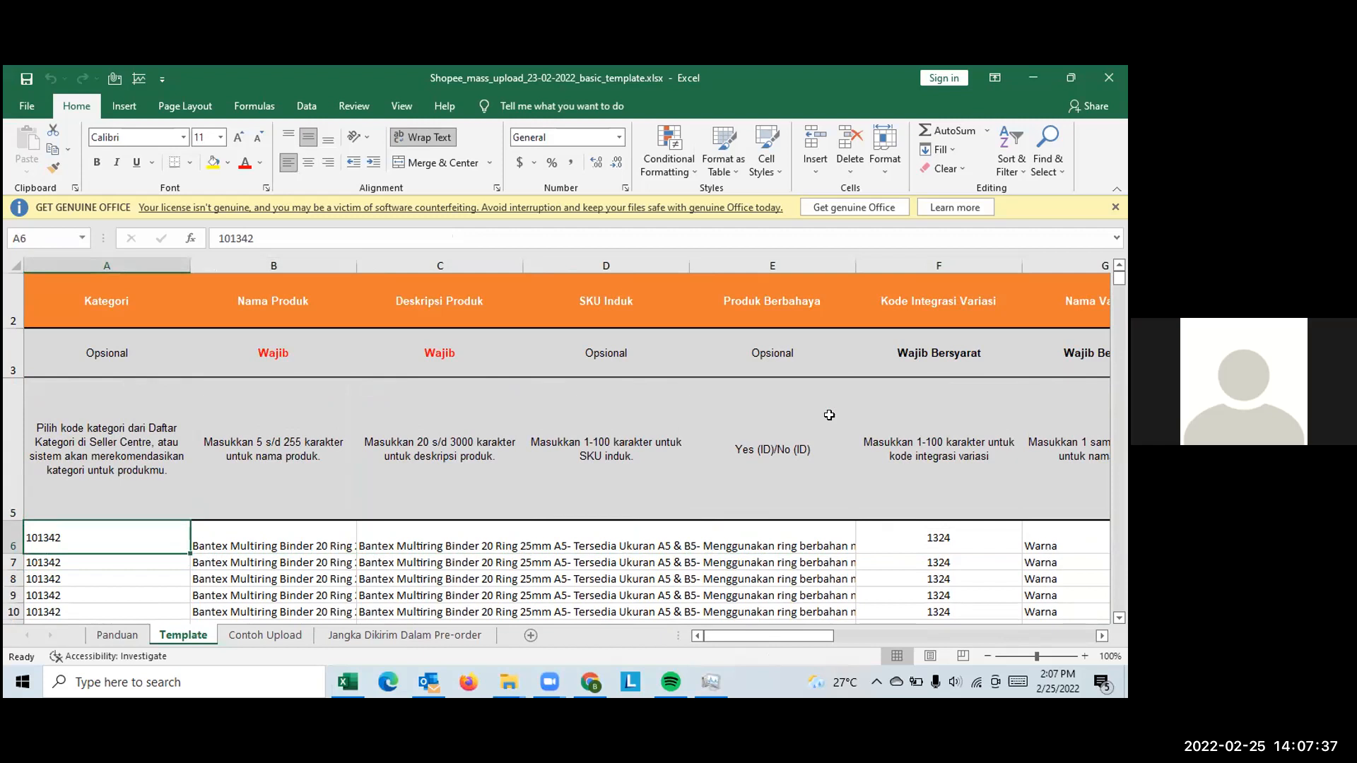
pyautogui.press('Up')
pyautogui.press('Up')
pyautogui.press('Up')
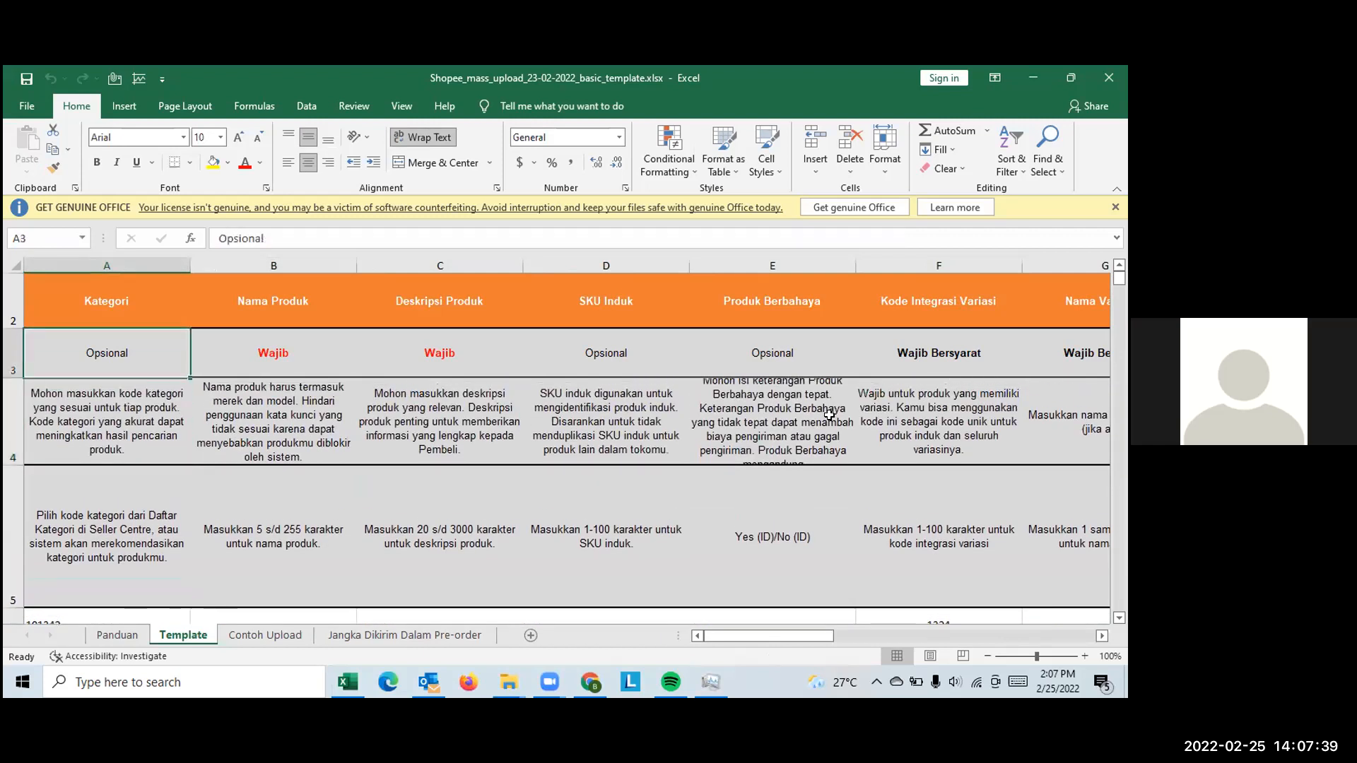
pyautogui.press('Down')
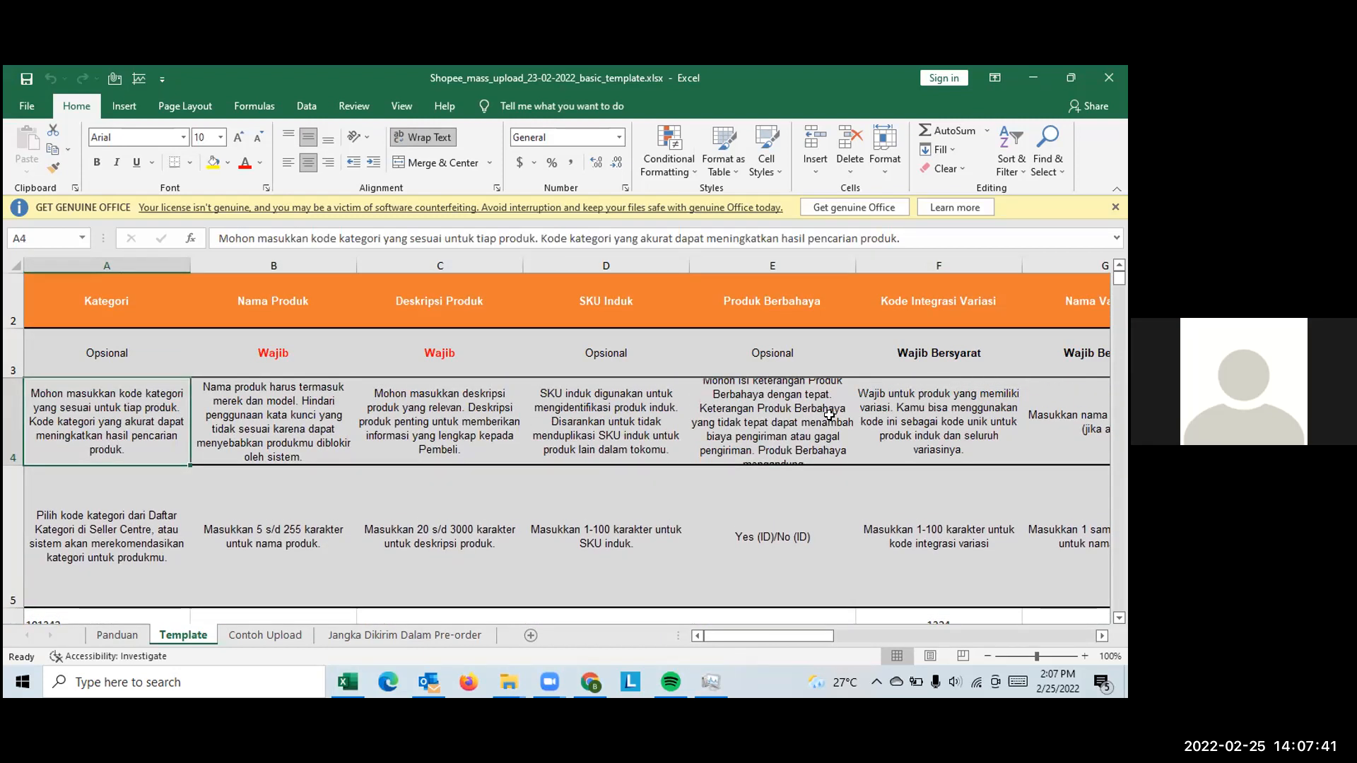
pyautogui.press('Down')
pyautogui.press('Down')
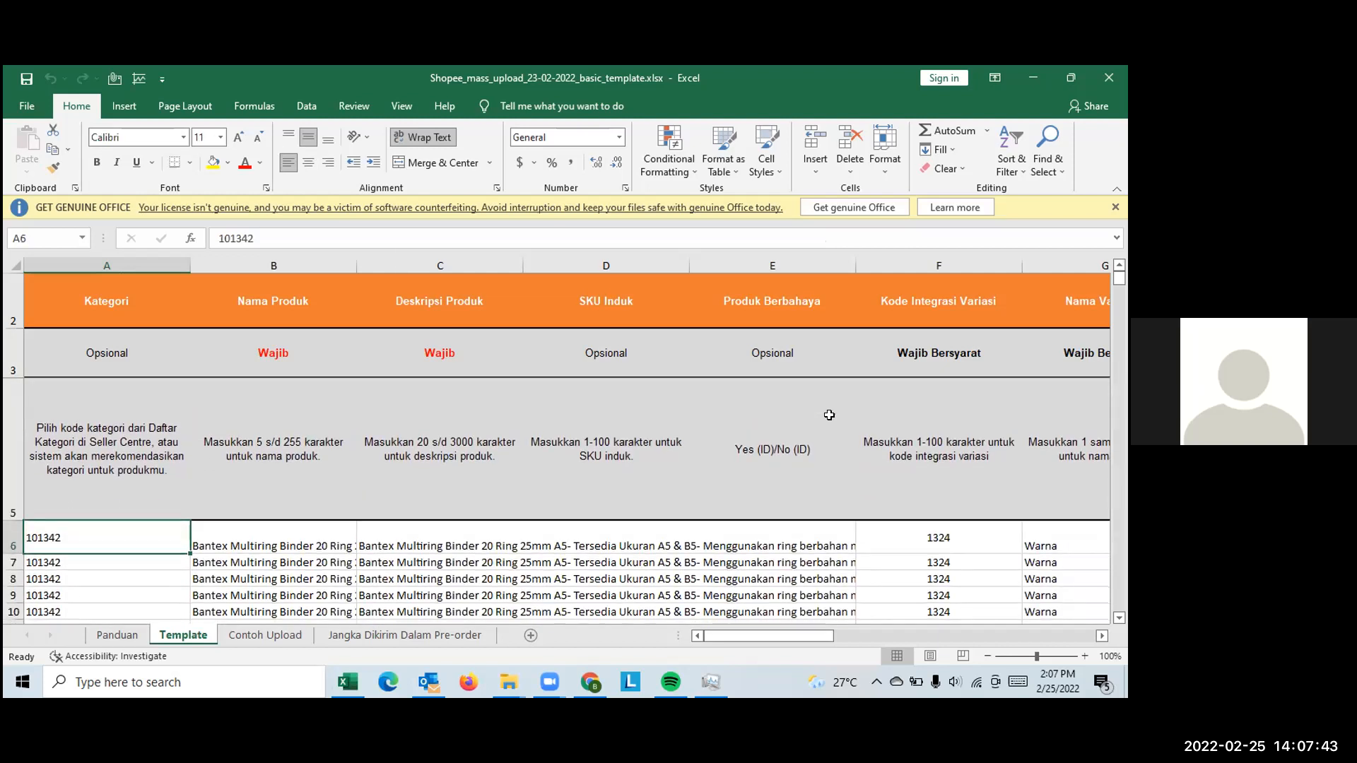
pyautogui.press('Up')
pyautogui.press('Up')
pyautogui.press('Up')
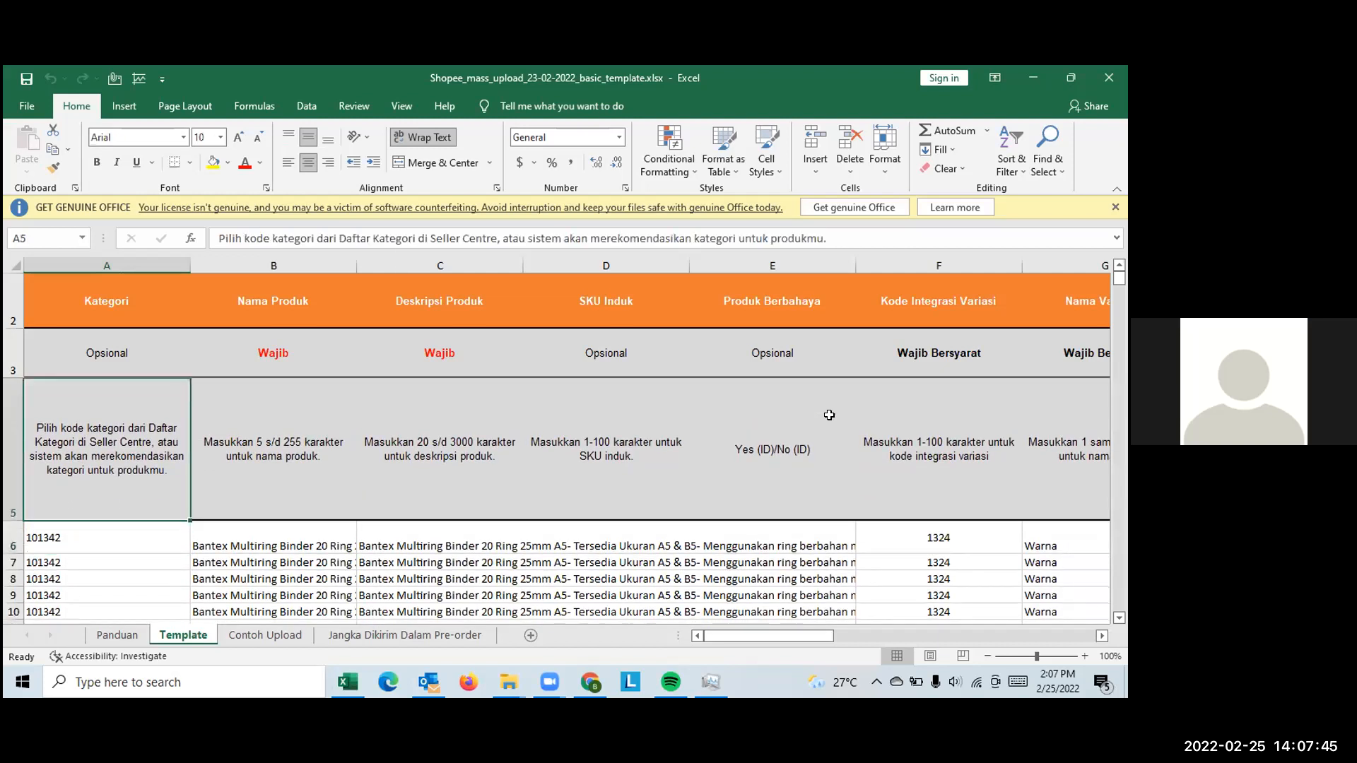
# Review which template columns are Wajib, Opsional or Wajib Bersyarat along row 3, and return to the first product's category code.
pyautogui.press('Right')
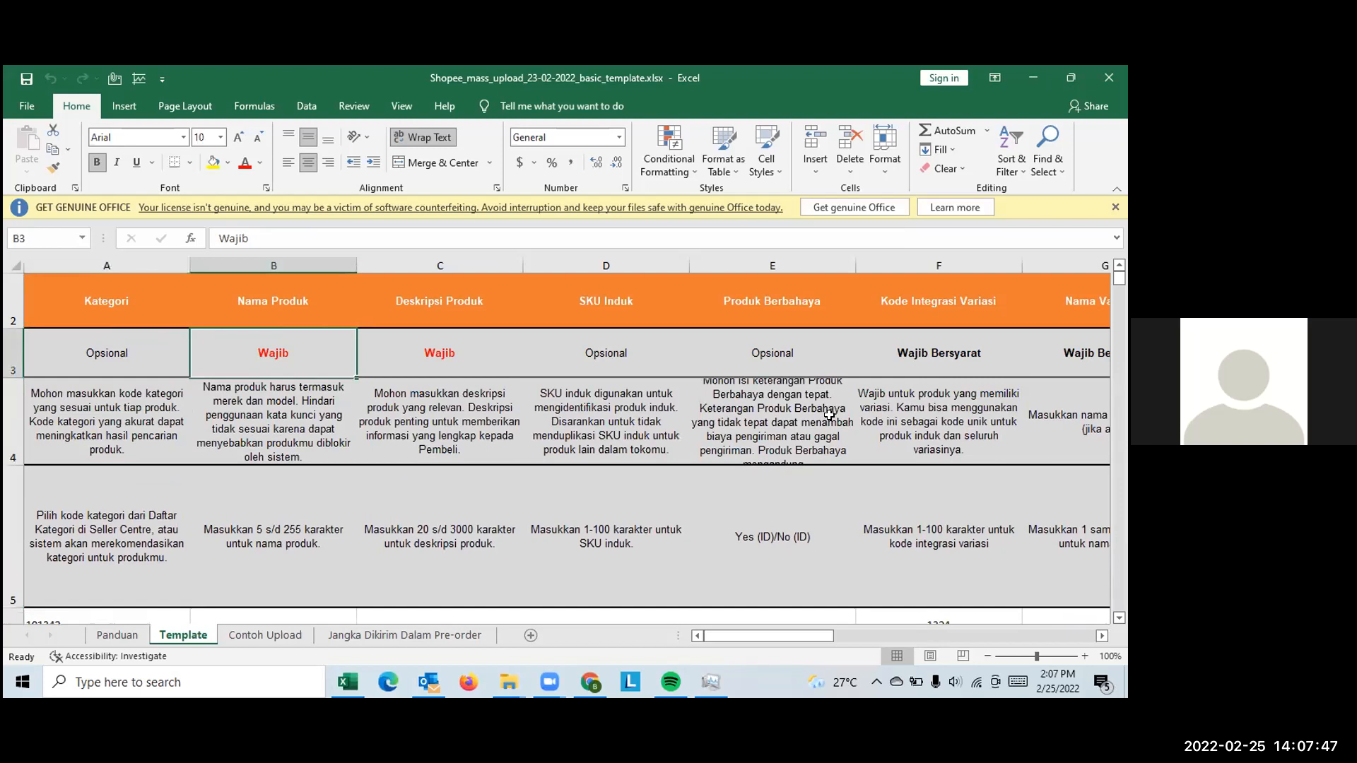
pyautogui.press('Right')
pyautogui.press('Right')
pyautogui.press('Left')
pyautogui.press('Left')
pyautogui.press('Right')
pyautogui.press('Right')
pyautogui.press('Right')
pyautogui.press('Right')
pyautogui.press('Right')
pyautogui.press('Left')
pyautogui.press('Right')
pyautogui.press('Right')
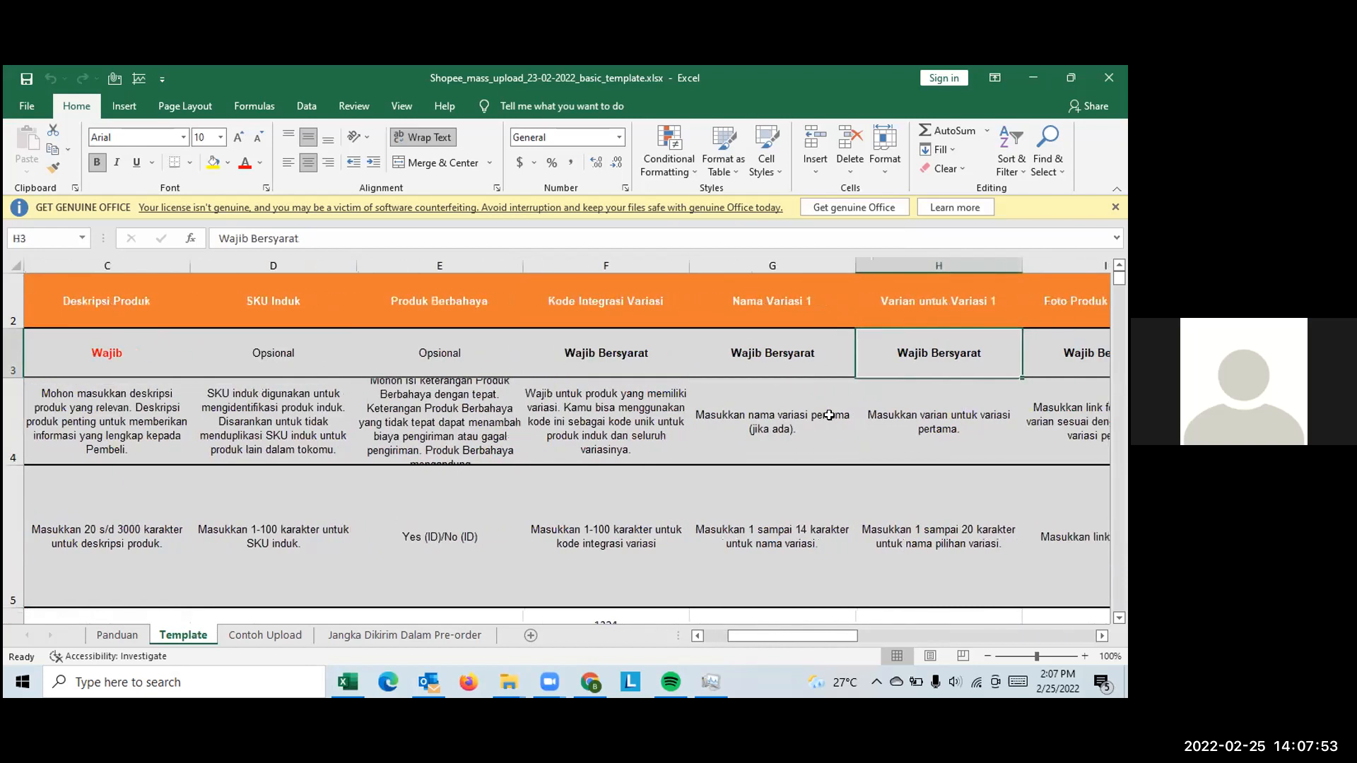
pyautogui.press('Right')
pyautogui.press('Right')
pyautogui.press('Left')
pyautogui.press('Left')
pyautogui.press('Left')
pyautogui.press('Left')
pyautogui.press('Left')
pyautogui.press('Left')
pyautogui.press('Left')
pyautogui.press('Left')
pyautogui.press('Left')
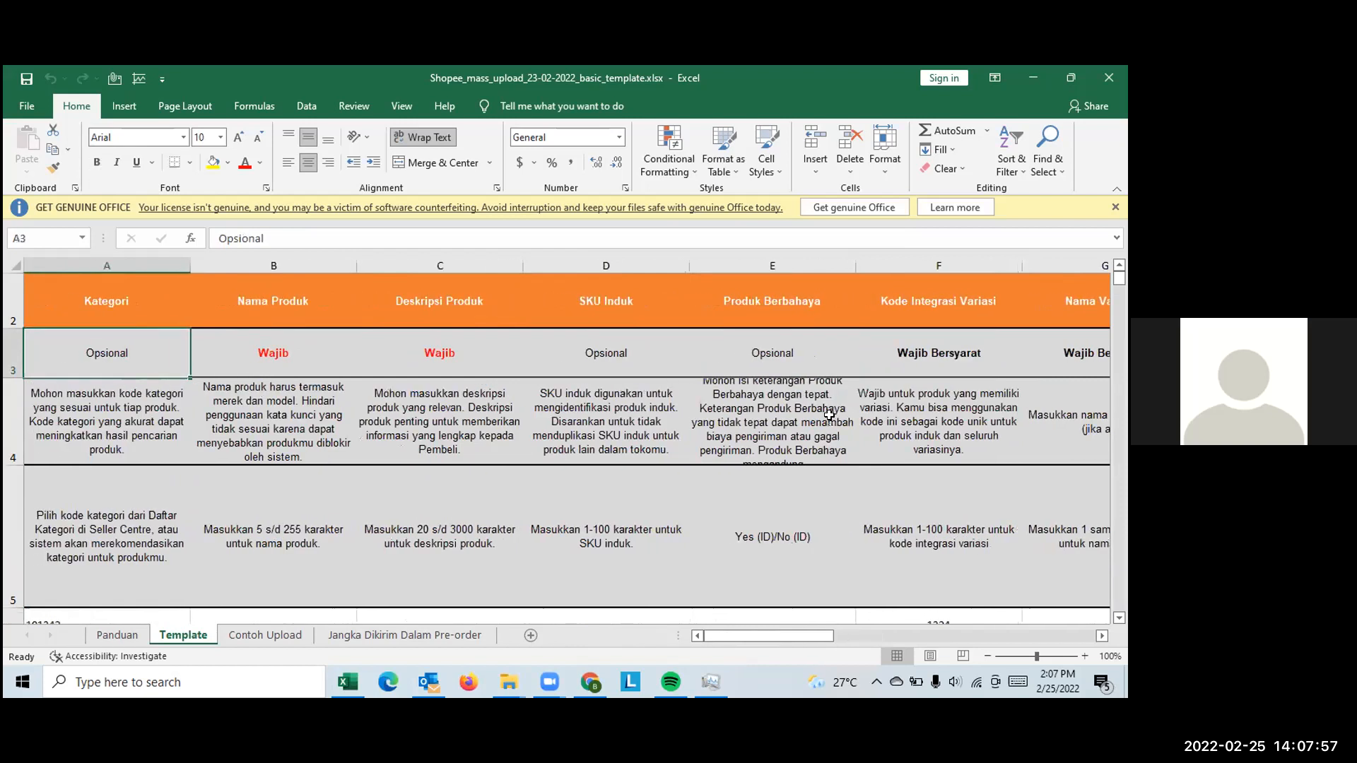
pyautogui.press('Down')
pyautogui.press('Down')
pyautogui.press('Down')
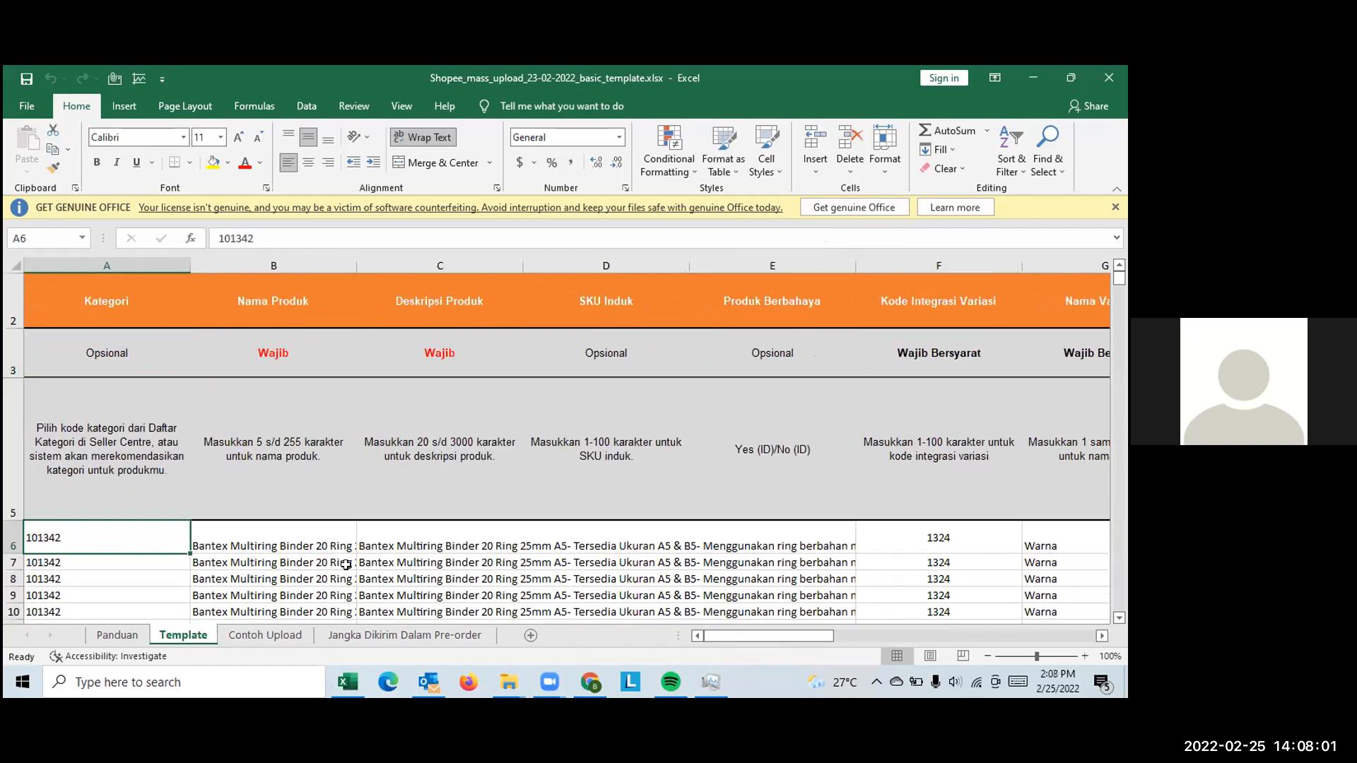
# Look through the Panduan, Contoh Upload and Jangka Dikirim Dalam Pre-order sheets of the template workbook.
pyautogui.click(113, 633)
pyautogui.scroll(-10, 242, 494)
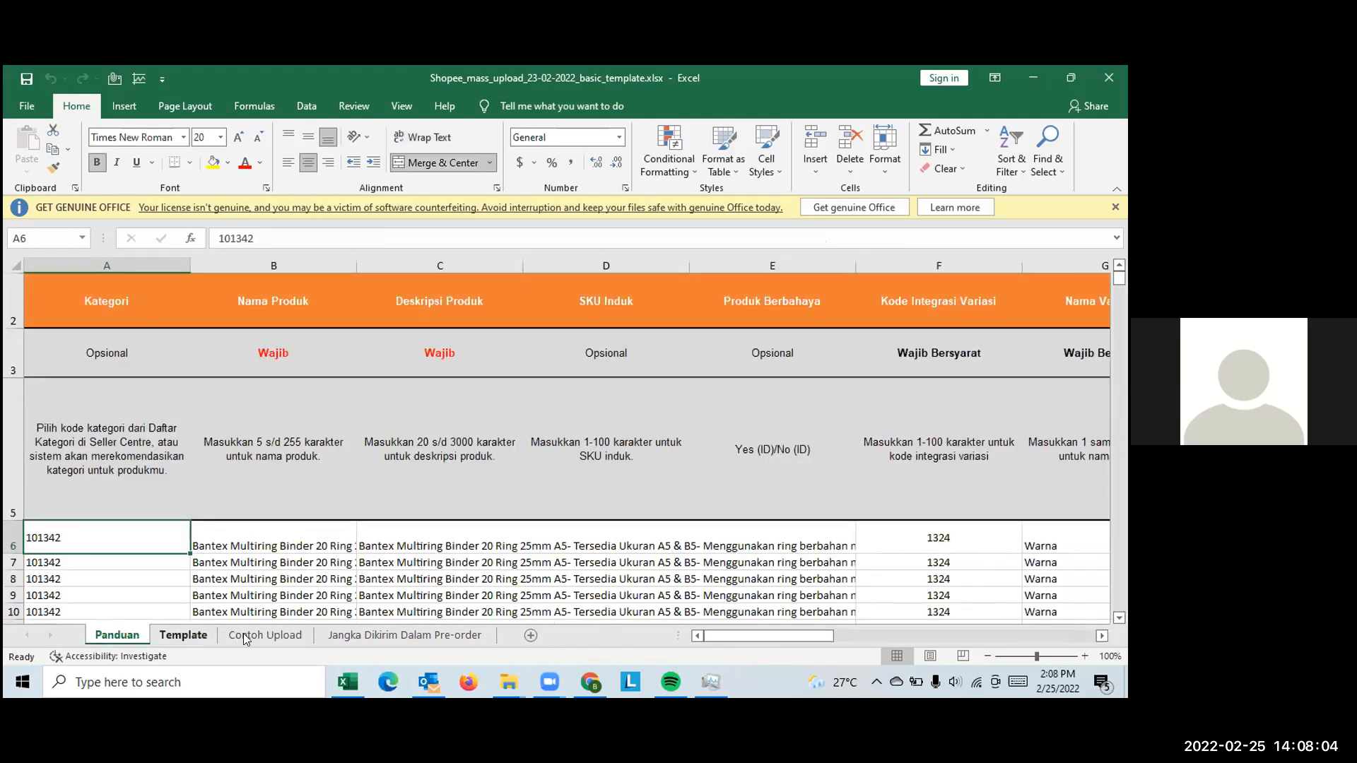
pyautogui.click(244, 636)
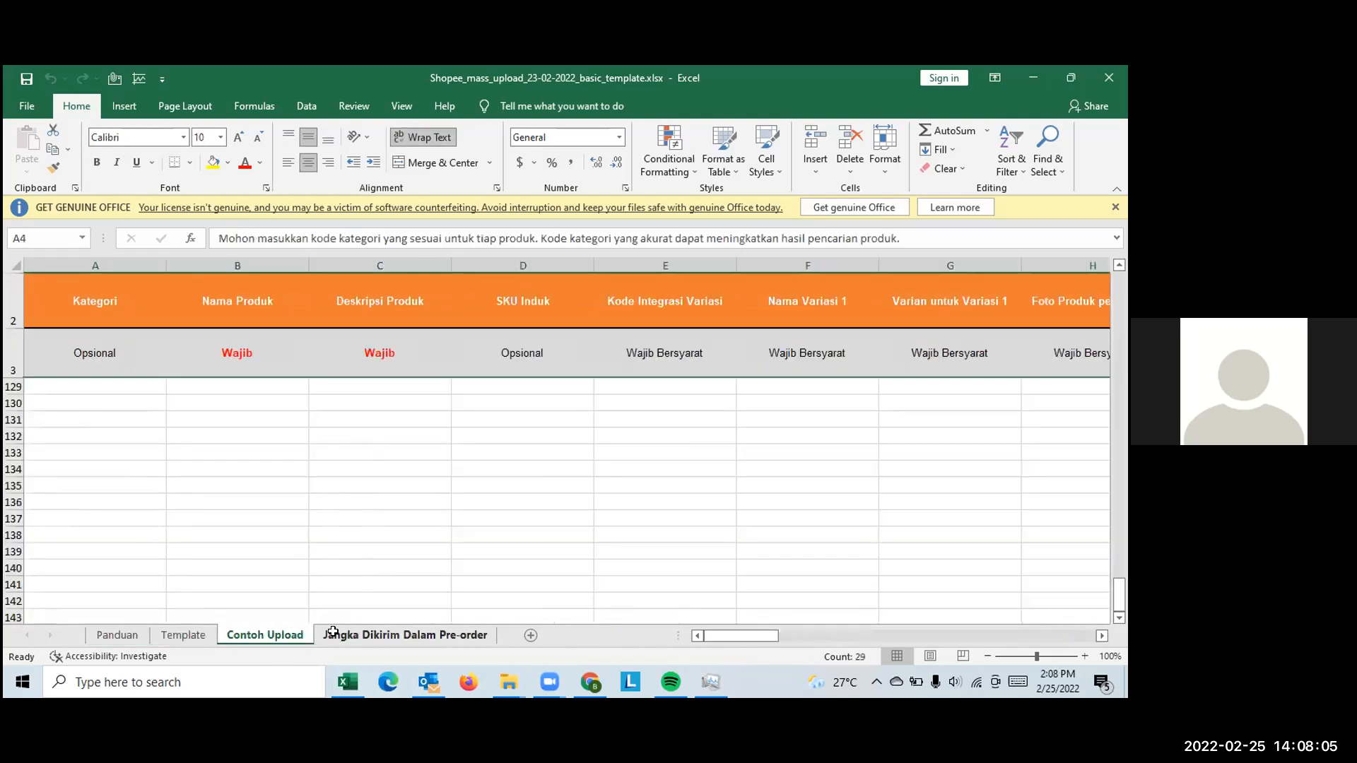
pyautogui.click(413, 634)
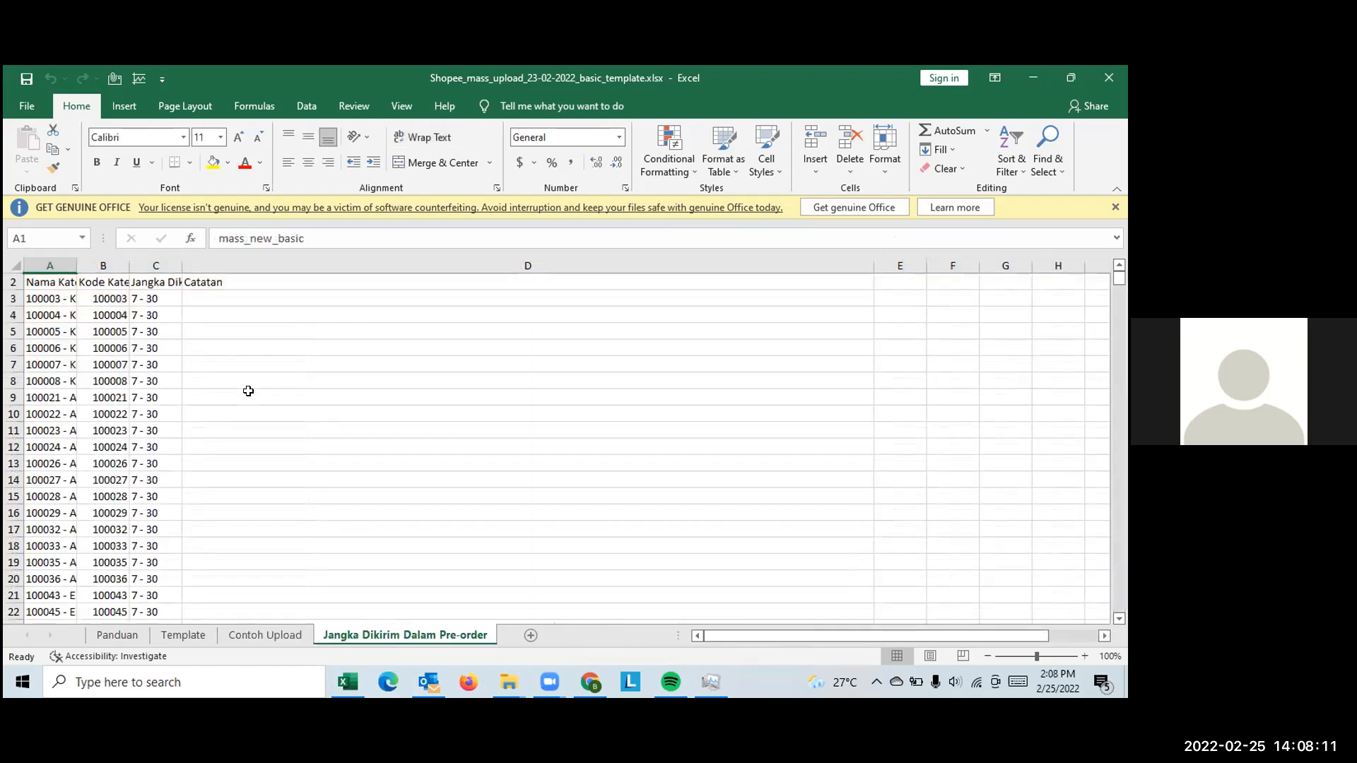
# Widen the Nama Kategori column to fit its contents and review the first category names against their codes.
pyautogui.doubleClick(78, 263)
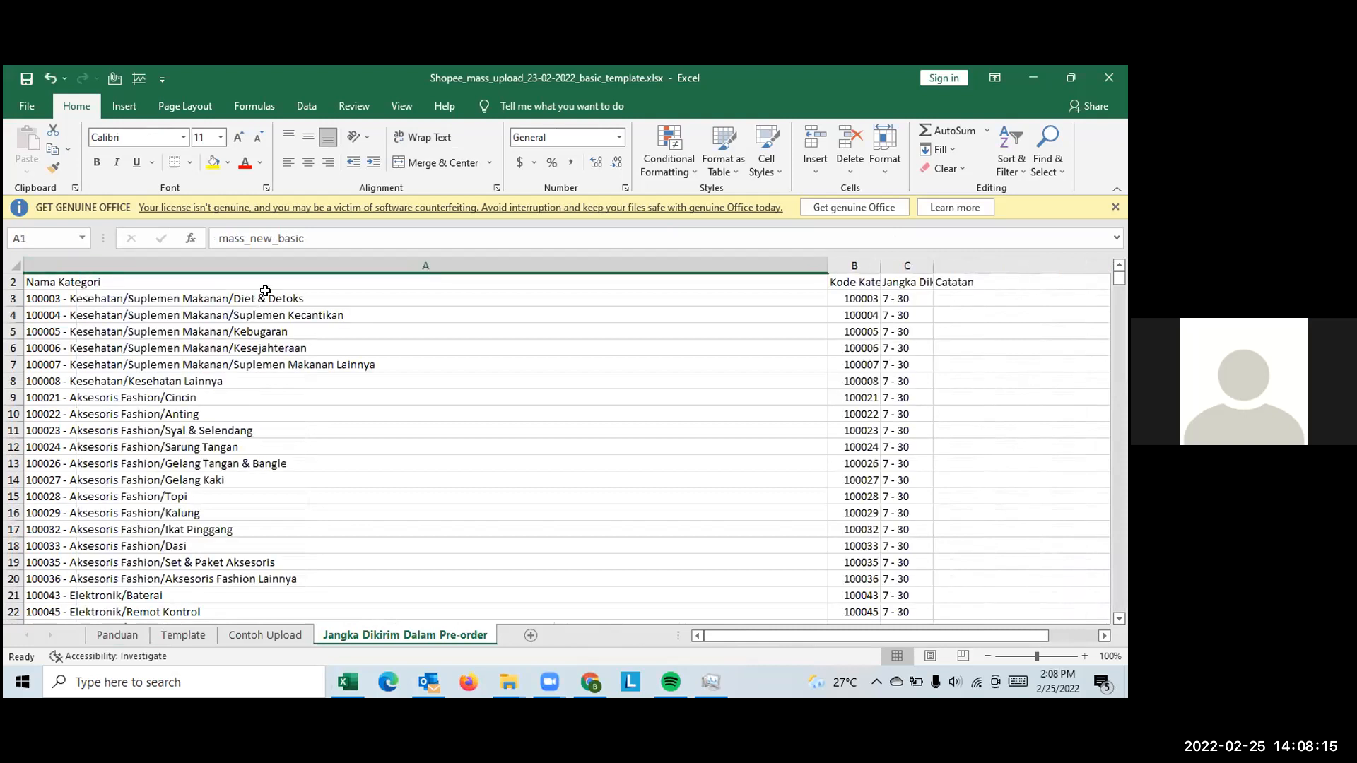
pyautogui.click(269, 297)
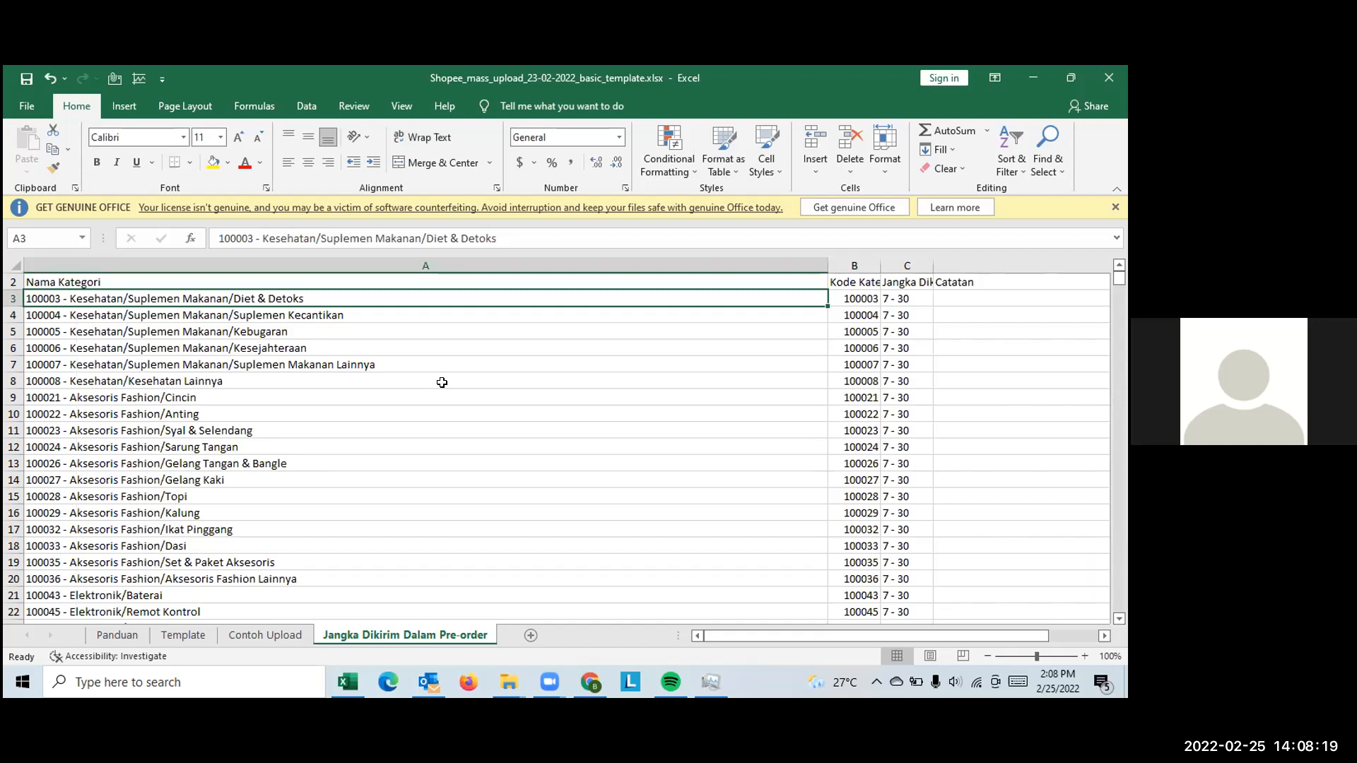
pyautogui.click(858, 298)
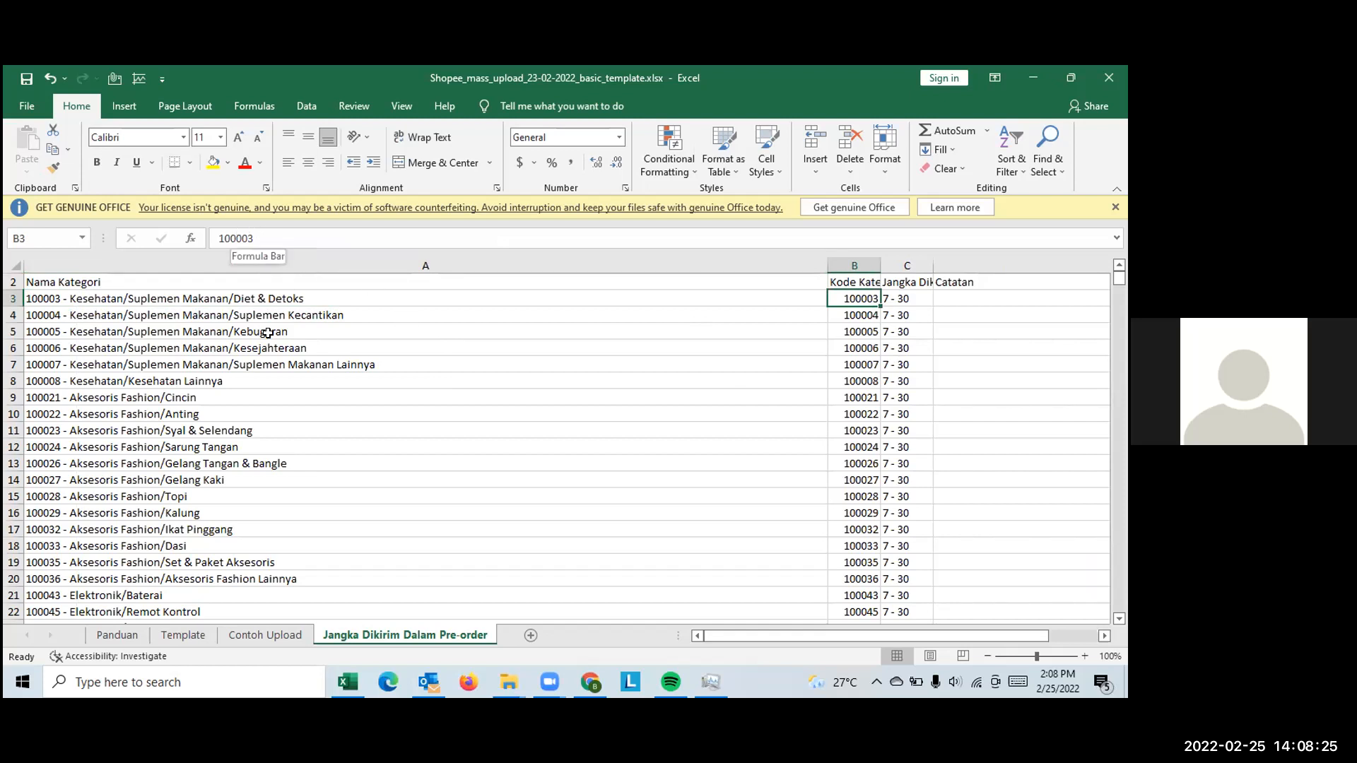
pyautogui.click(715, 281)
pyautogui.click(330, 416)
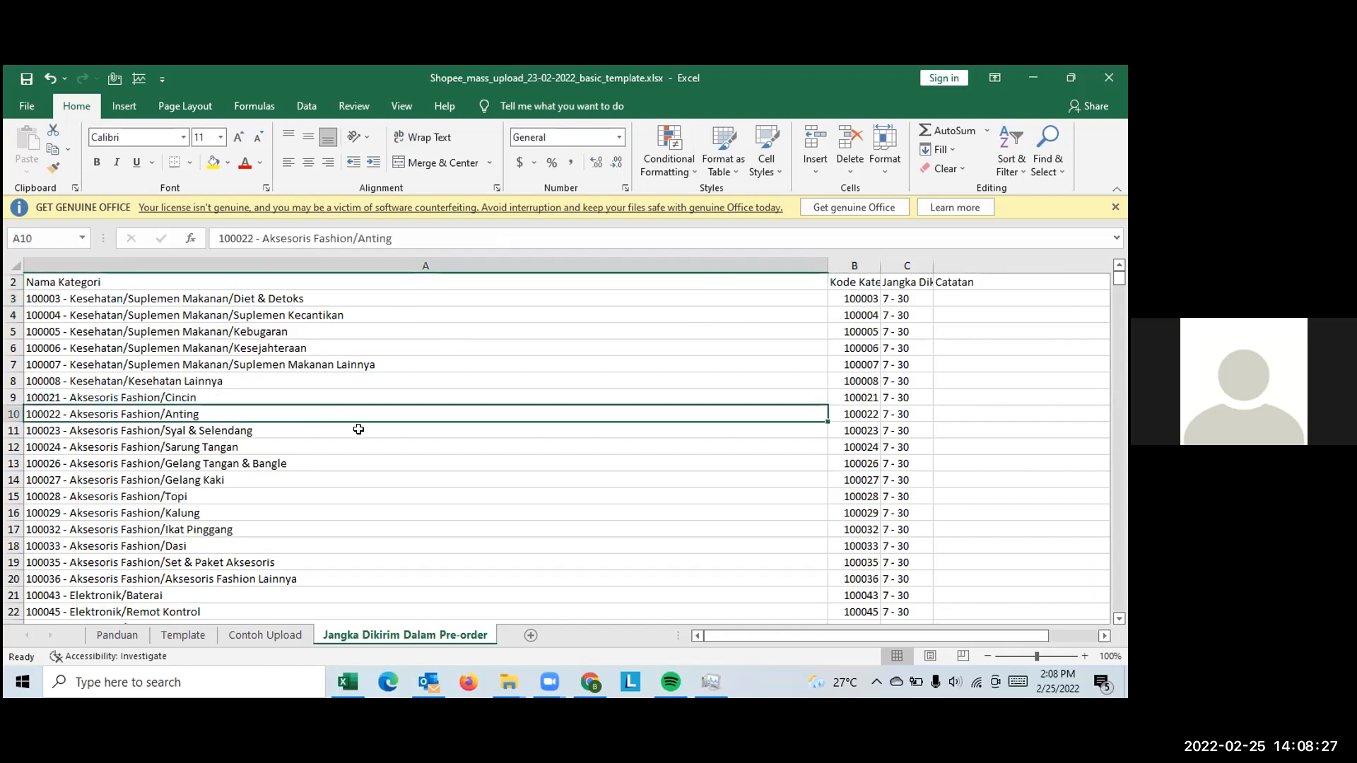
# Search the Jangka Dikirim Dalam Pre-order sheet for "buku".
pyautogui.hotkey('ctrl', 'f')
pyautogui.write('buku')
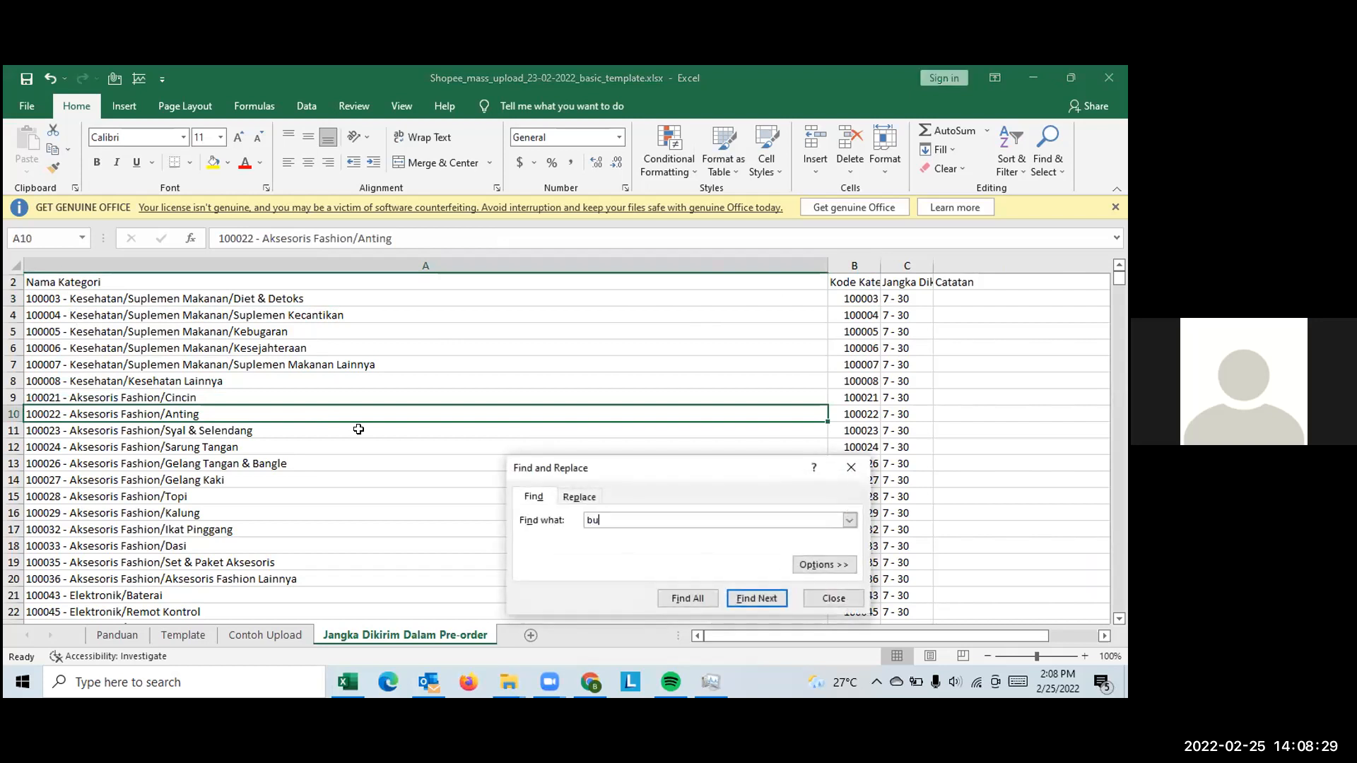
pyautogui.press('Return')
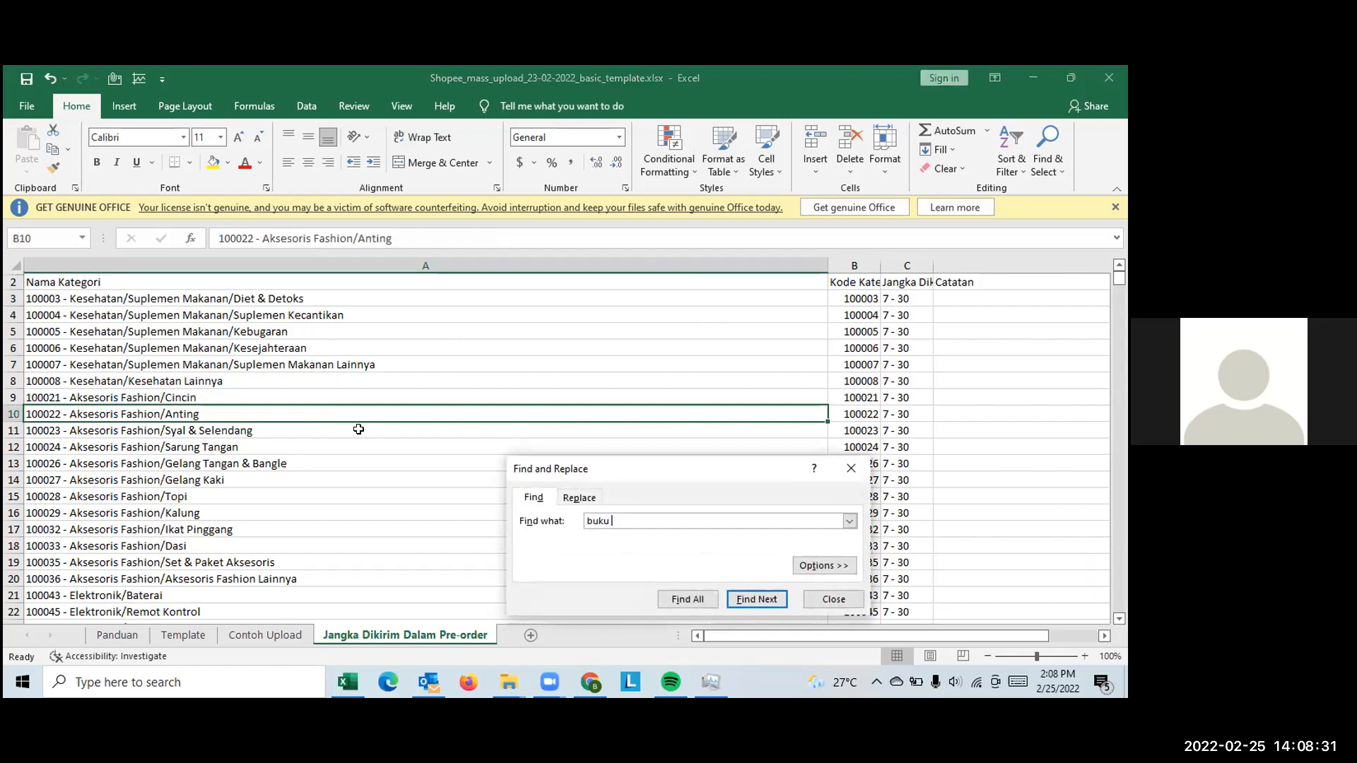
pyautogui.click(851, 469)
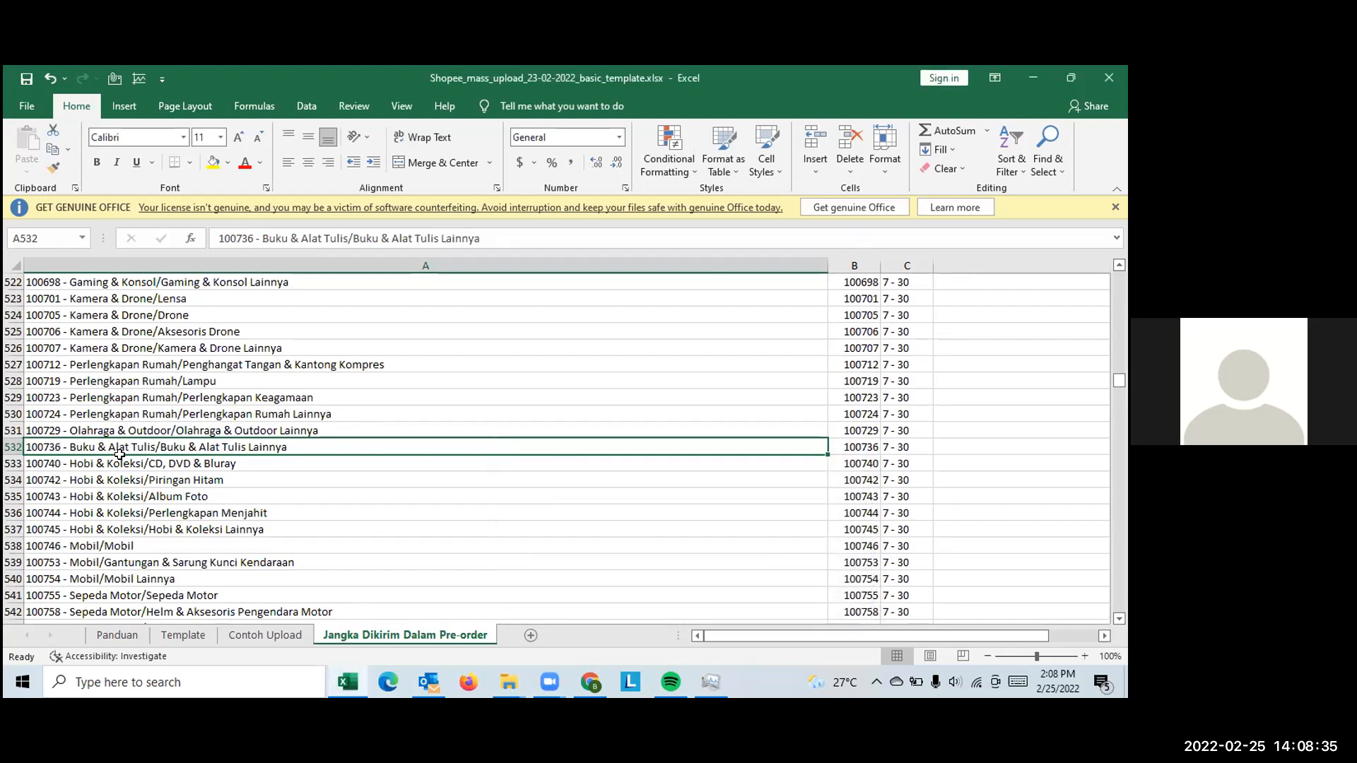
# Check the products' category codes in the Template sheet, and search the Jangka Dikirim Dalam Pre-order sheet for 1001342.
pyautogui.click(182, 638)
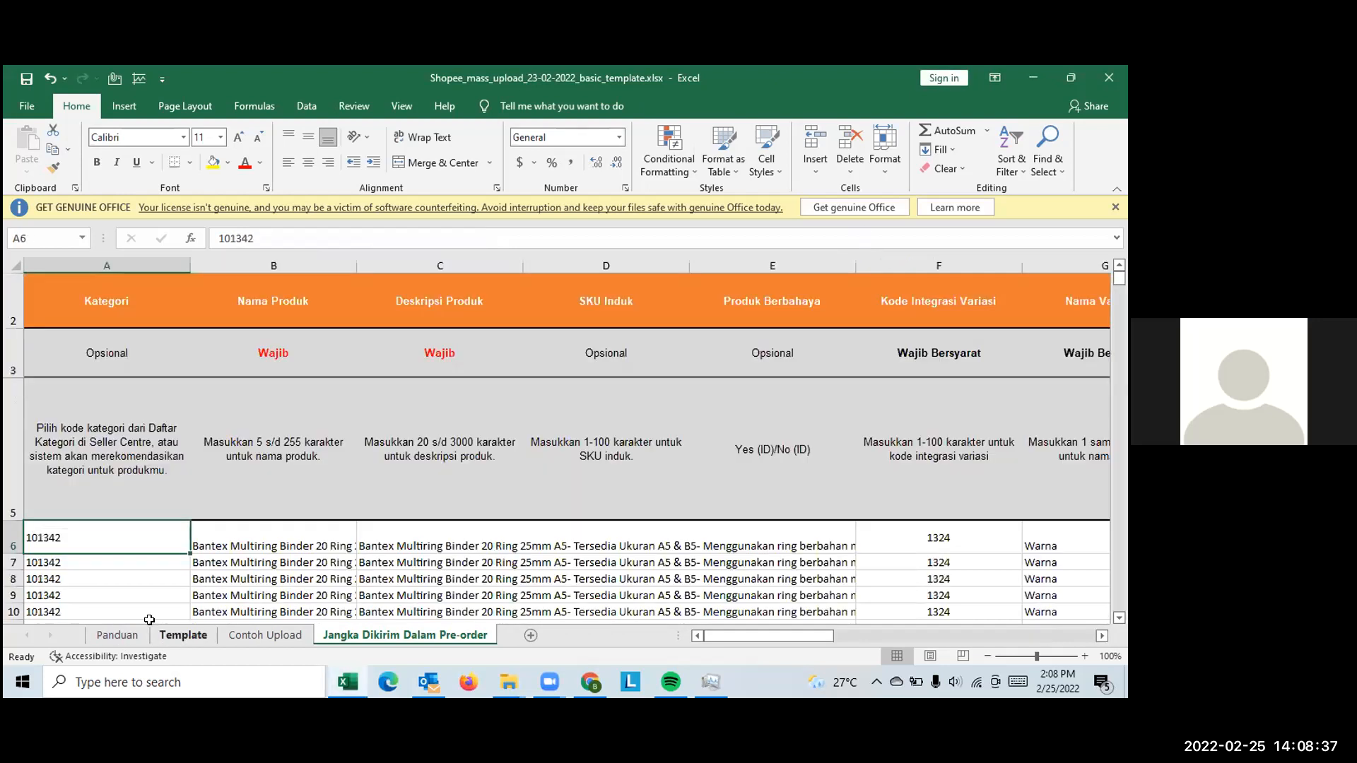
pyautogui.scroll(-4, 128, 586)
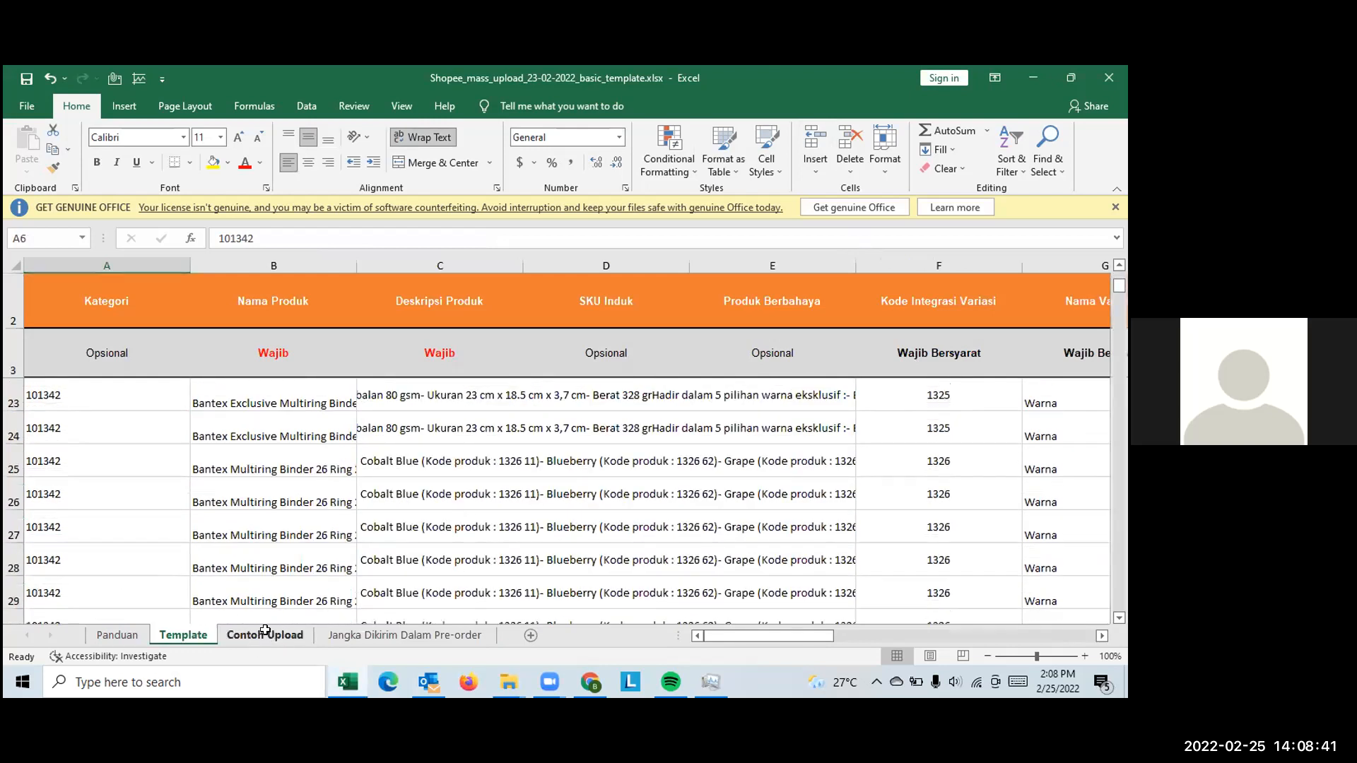
pyautogui.hotkey('ctrl', 'pagedown')
pyautogui.hotkey('ctrl', 'pagedown')
pyautogui.hotkey('ctrl', 'f')
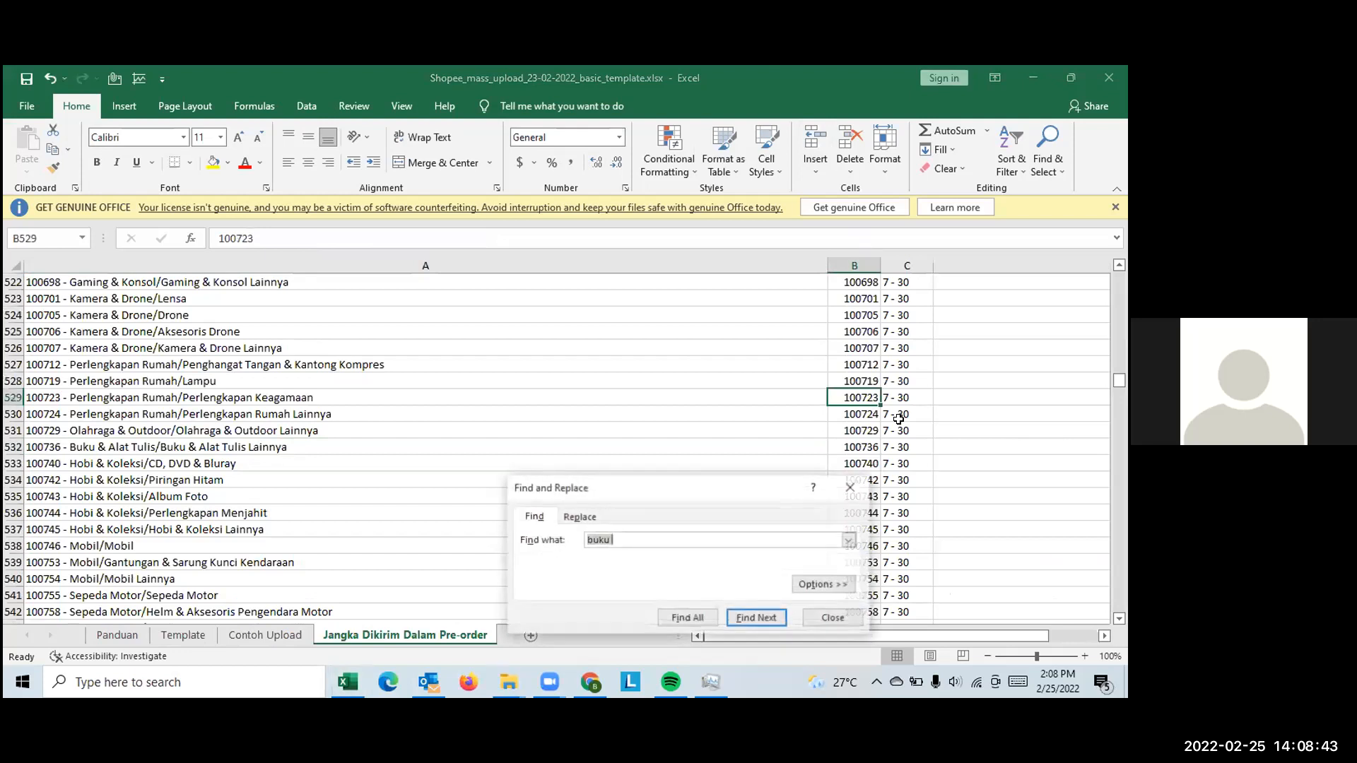
pyautogui.write('100')
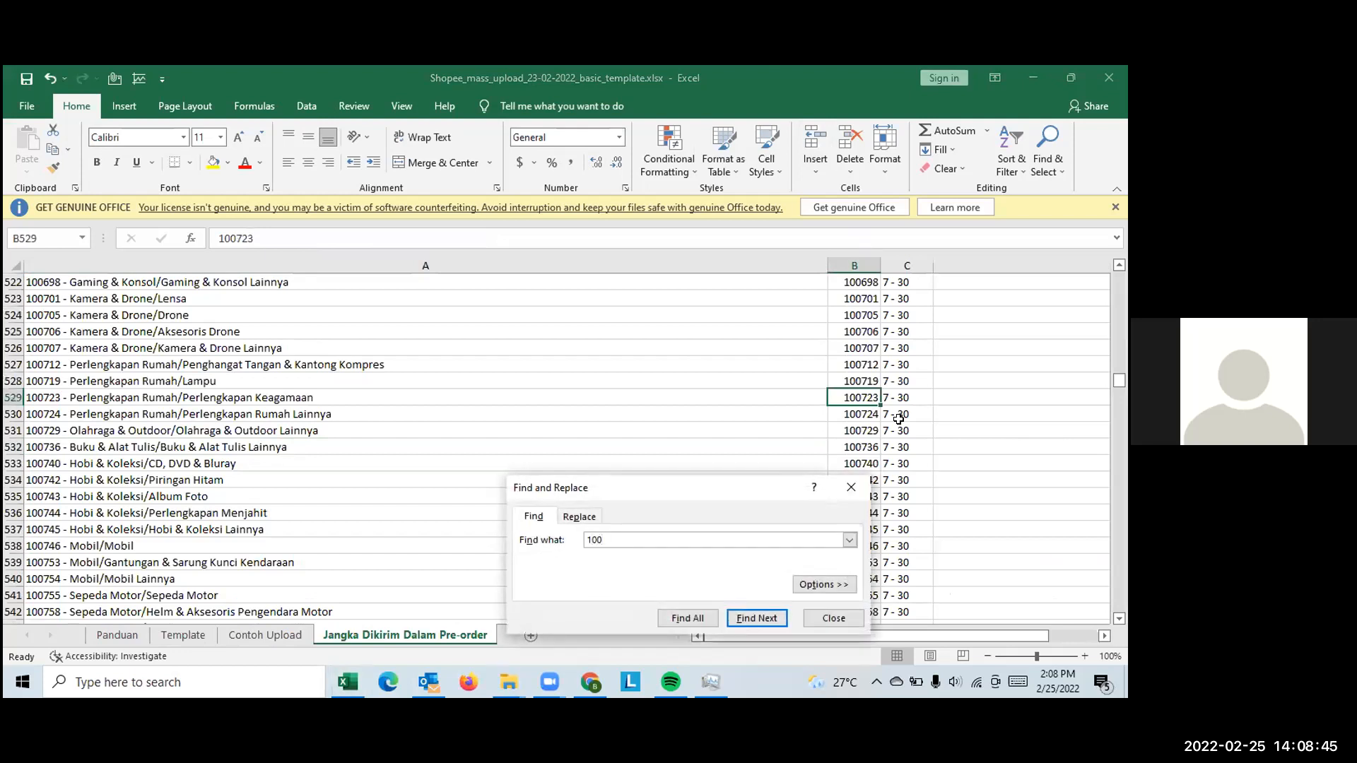
pyautogui.write('1342')
pyautogui.press('Return')
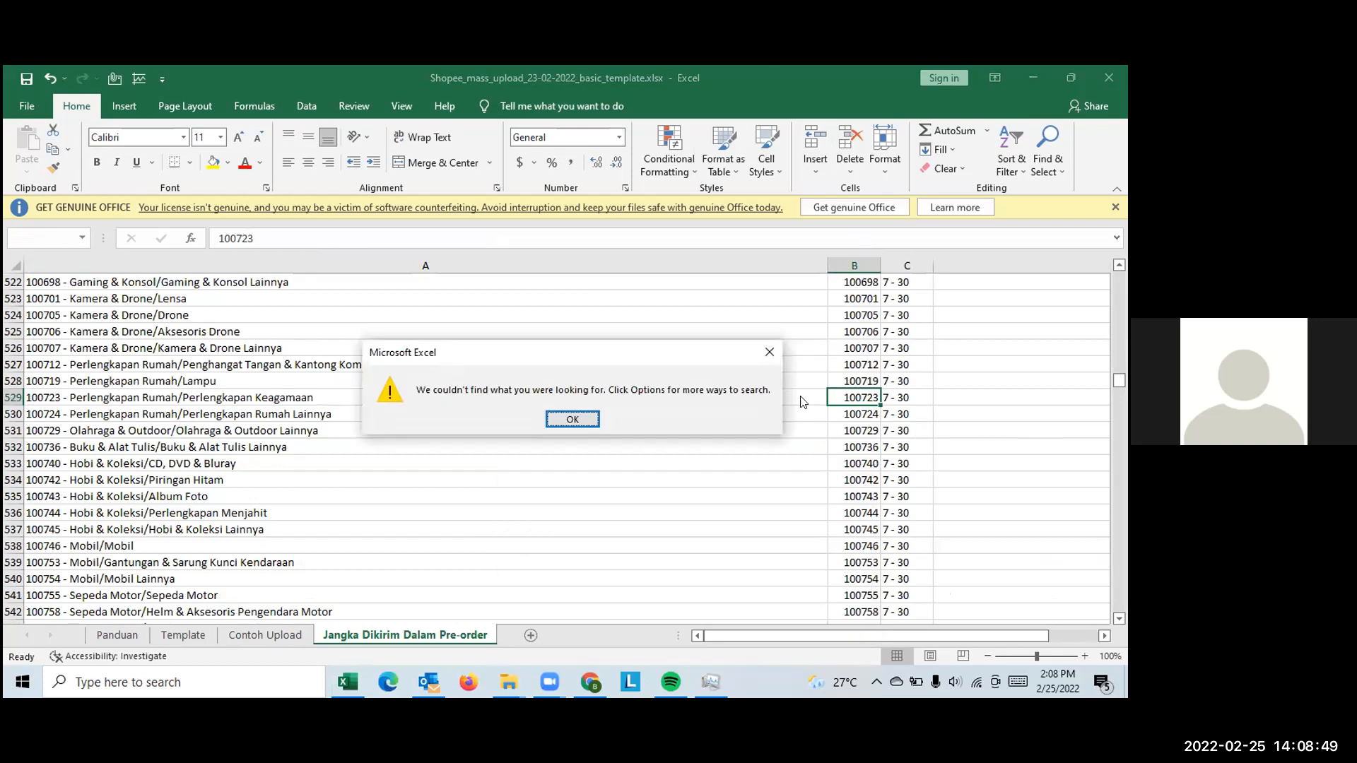
pyautogui.click(770, 352)
# Correct the search term to 101342 after checking the Template sheet, and find that code in the Jangka Dikirim Dalam Pre-order sheet.
pyautogui.click(166, 638)
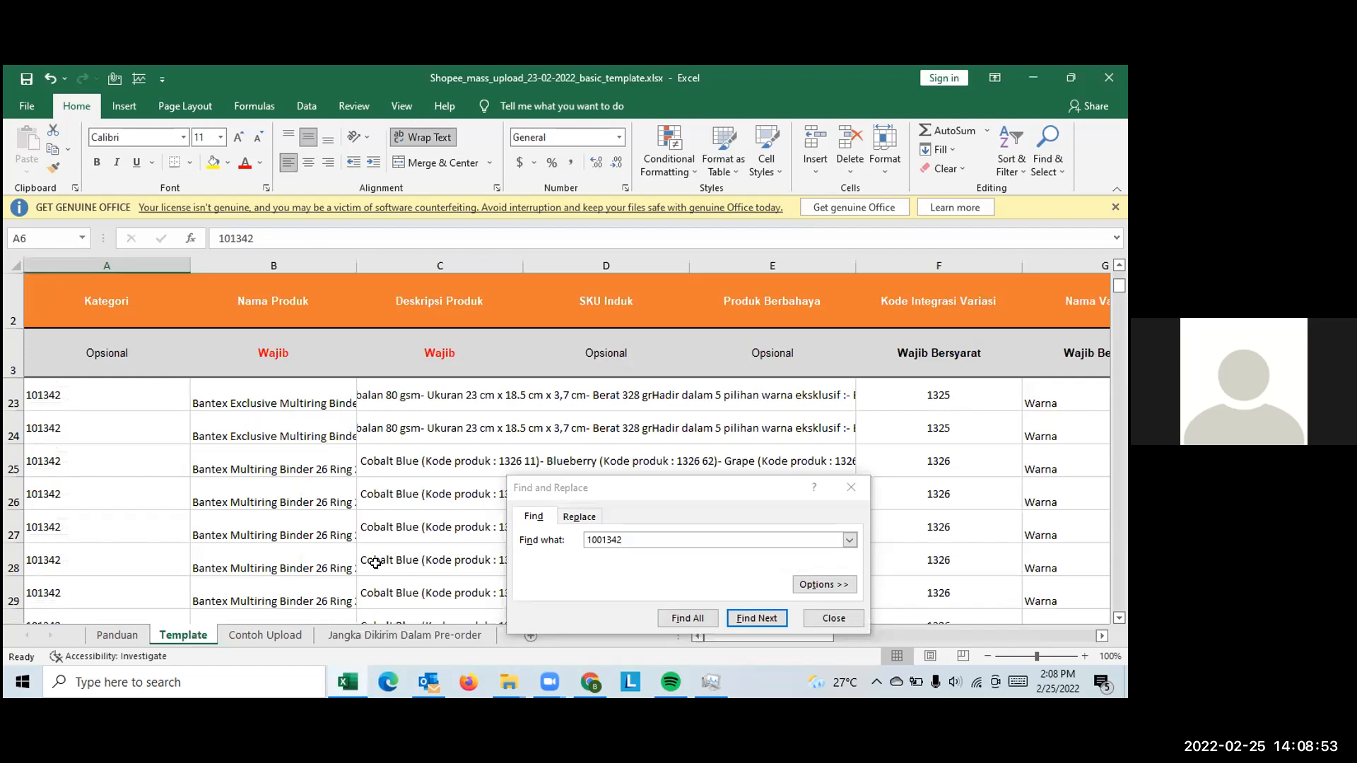
pyautogui.click(593, 540)
pyautogui.press('BackSpace')
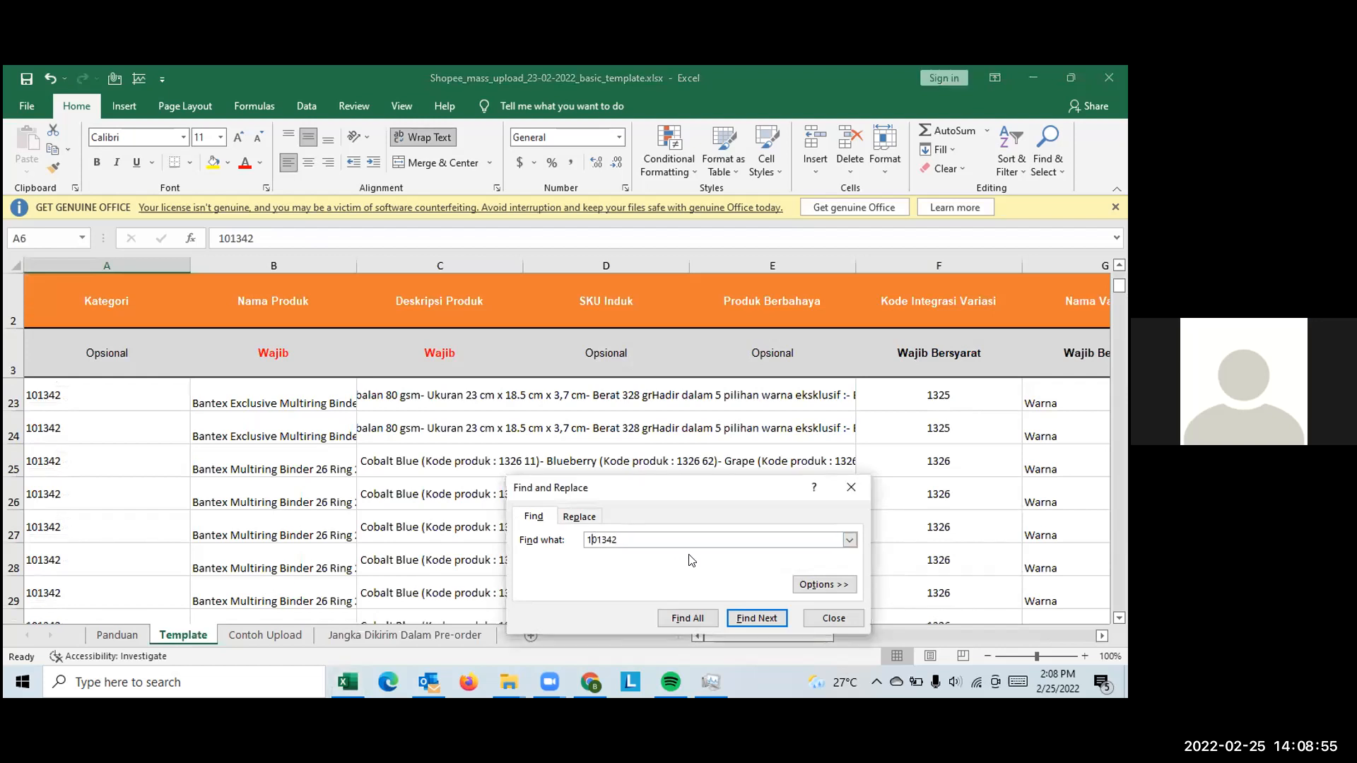
pyautogui.press('Return')
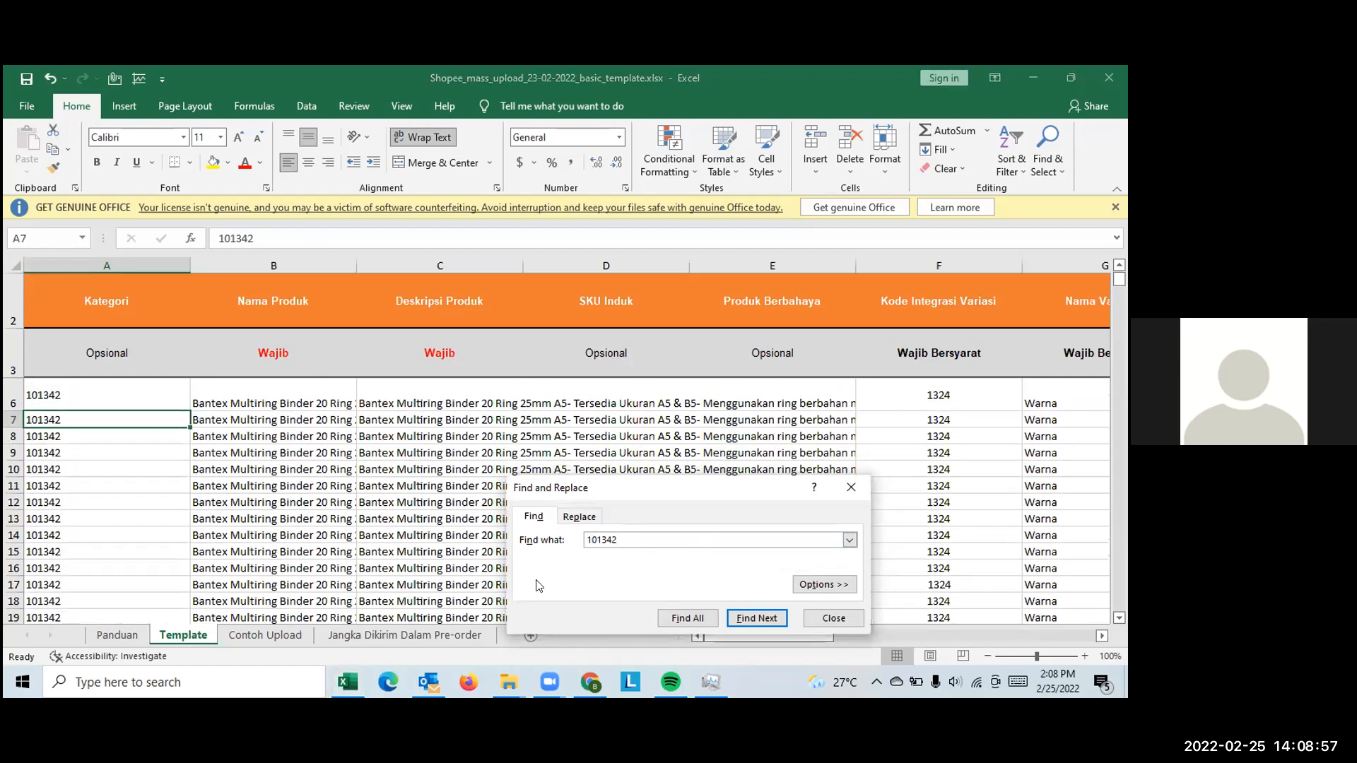
pyautogui.click(402, 633)
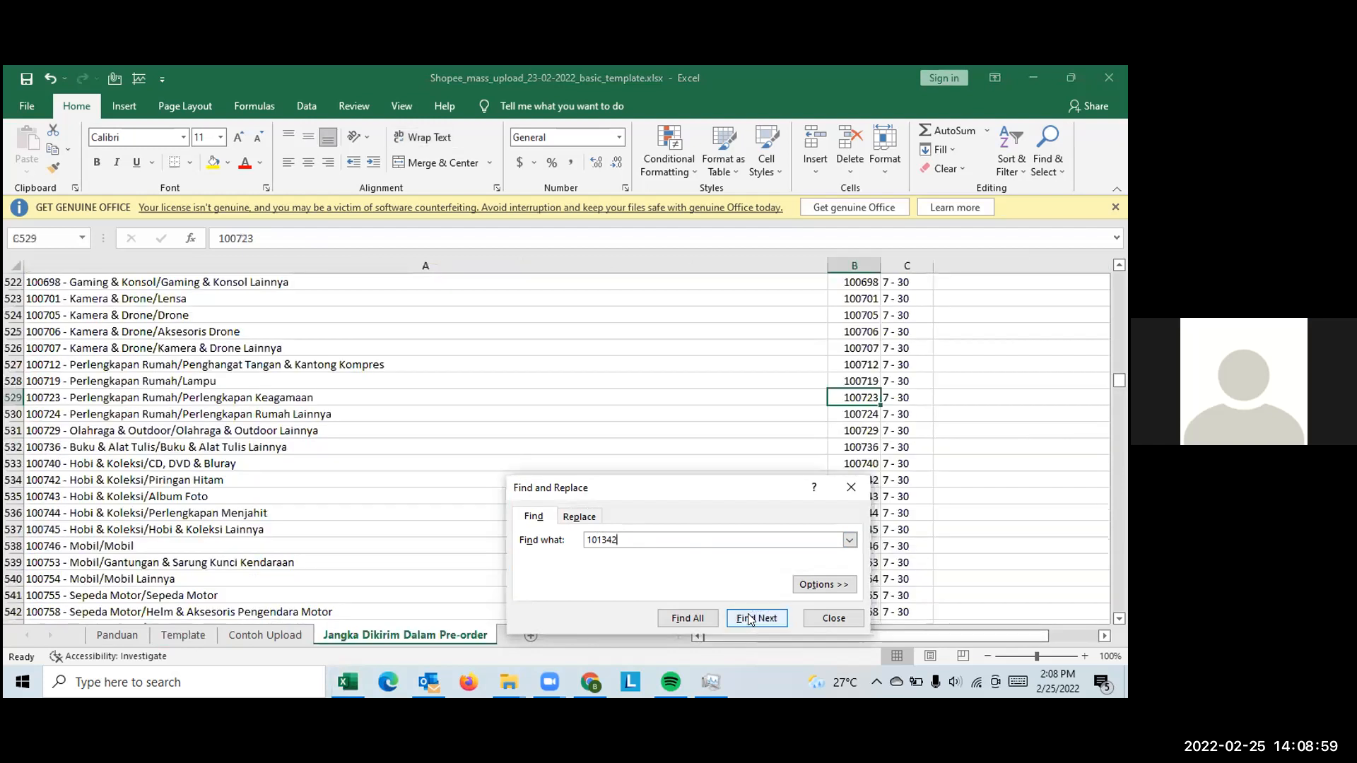
pyautogui.click(749, 619)
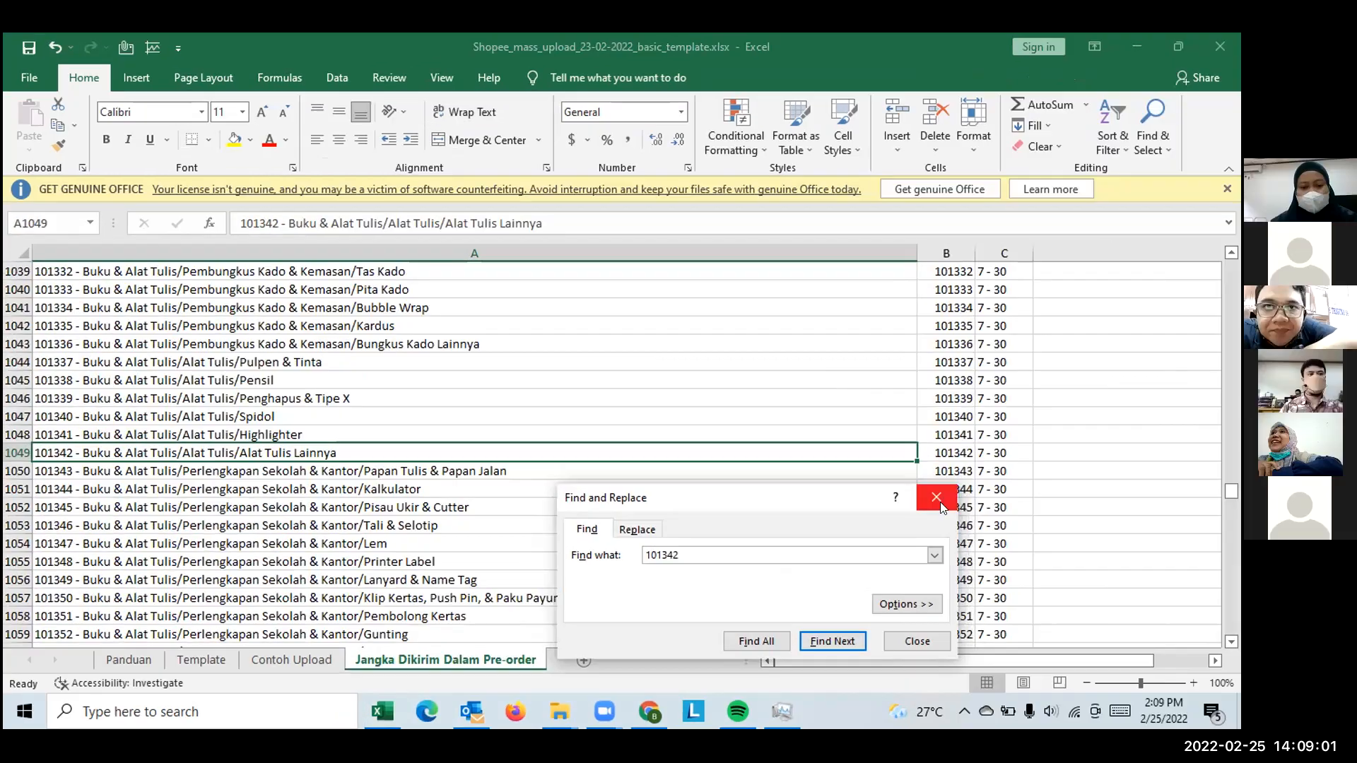
pyautogui.click(937, 497)
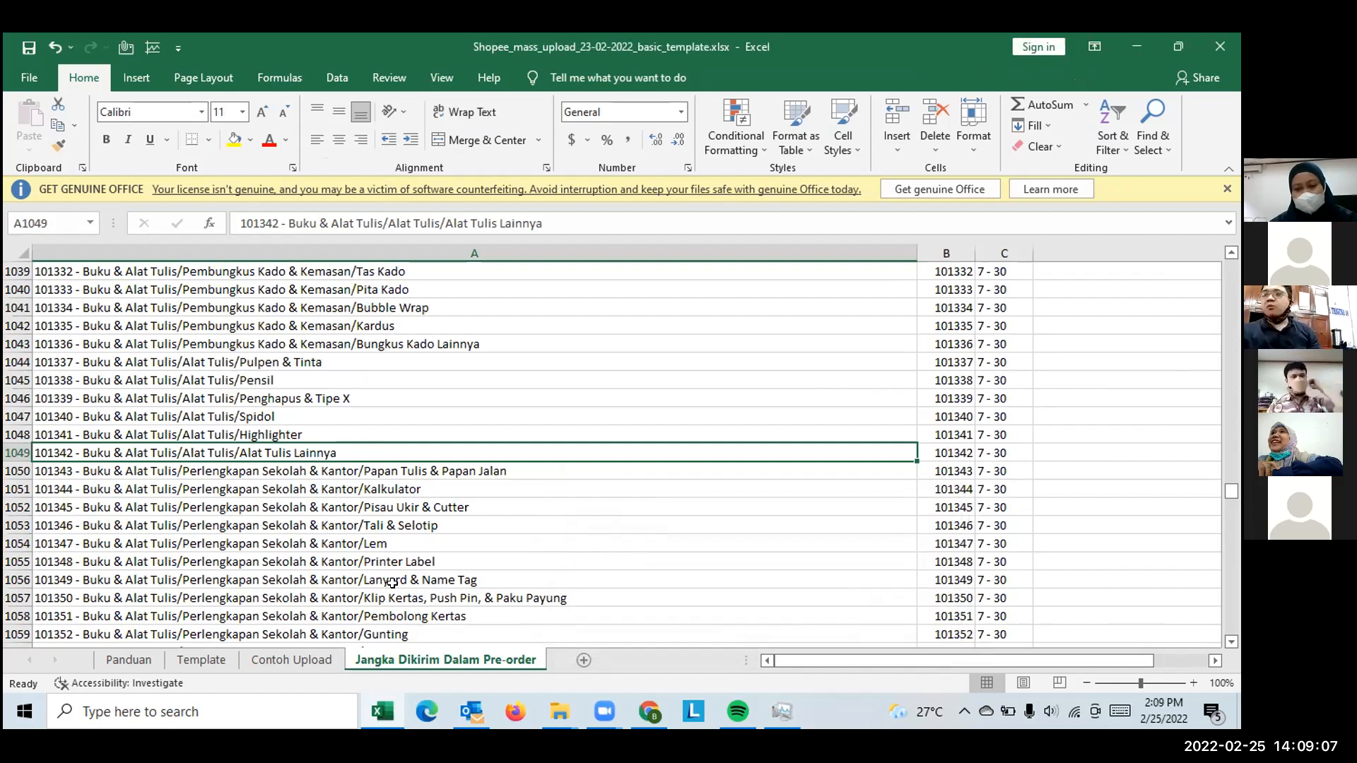
# Examine the neighbouring Alat Tulis category codes, from Spidol up through Penghapus & Tipe X to Pensil.
pyautogui.press('Up')
pyautogui.press('Up')
pyautogui.press('Right')
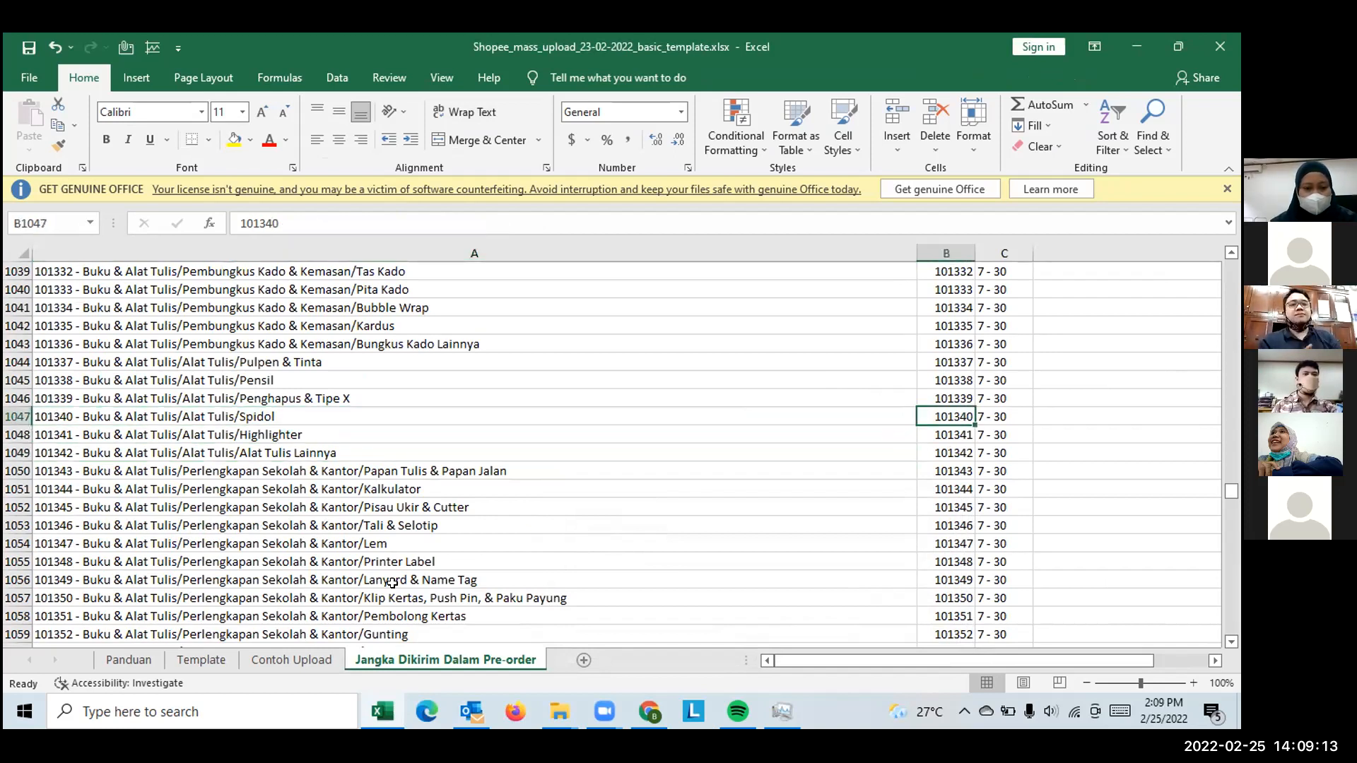
pyautogui.press('Up')
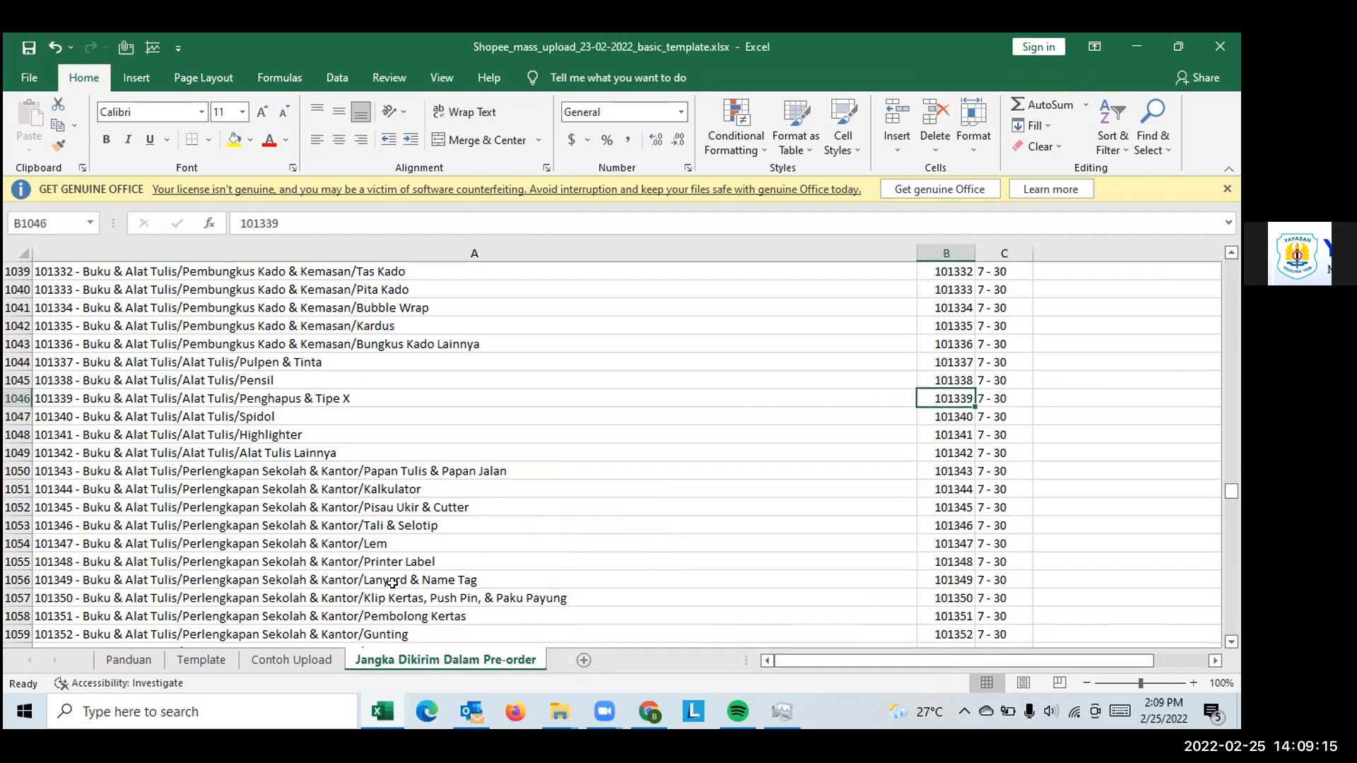
pyautogui.press('Up')
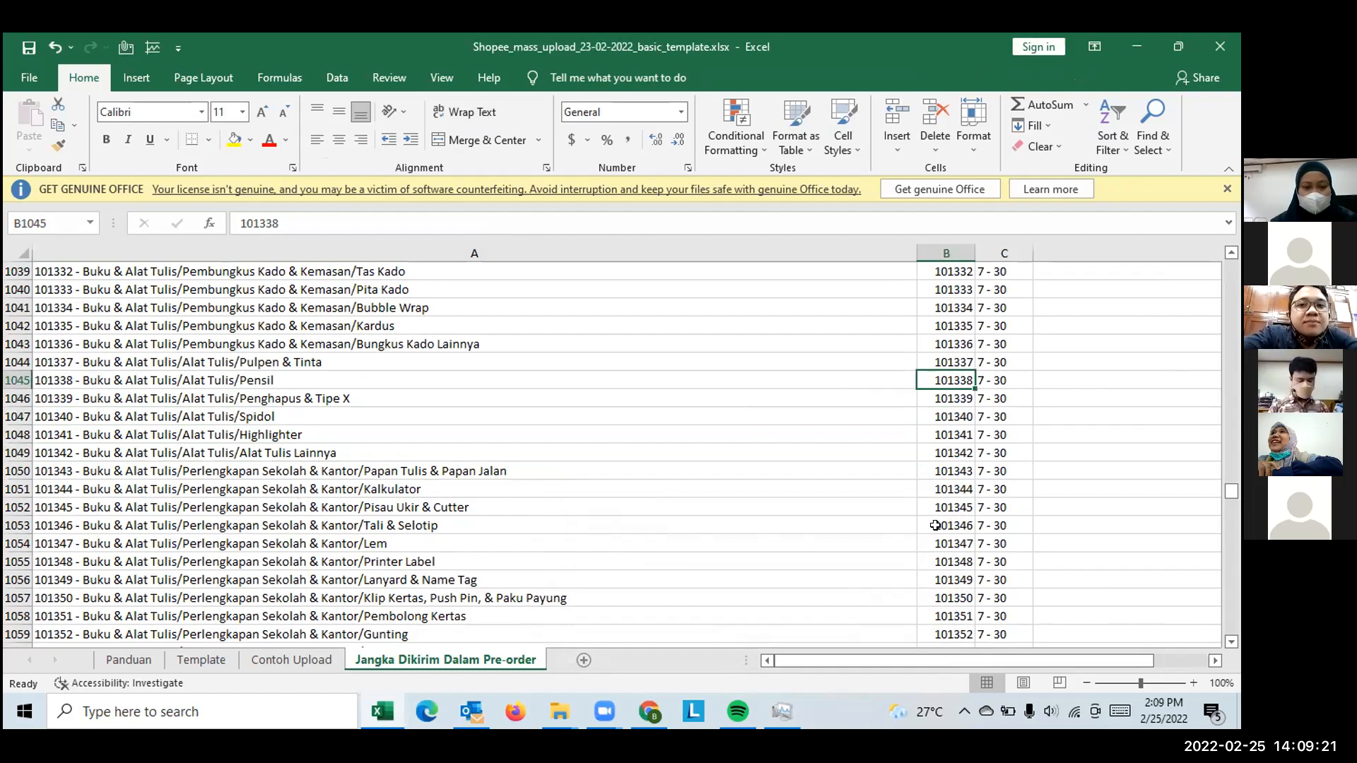
# Review the first product's Kategori, Nama Produk, Deskripsi Produk and SKU Induk cells in row 6 of the Template sheet.
pyautogui.click(201, 660)
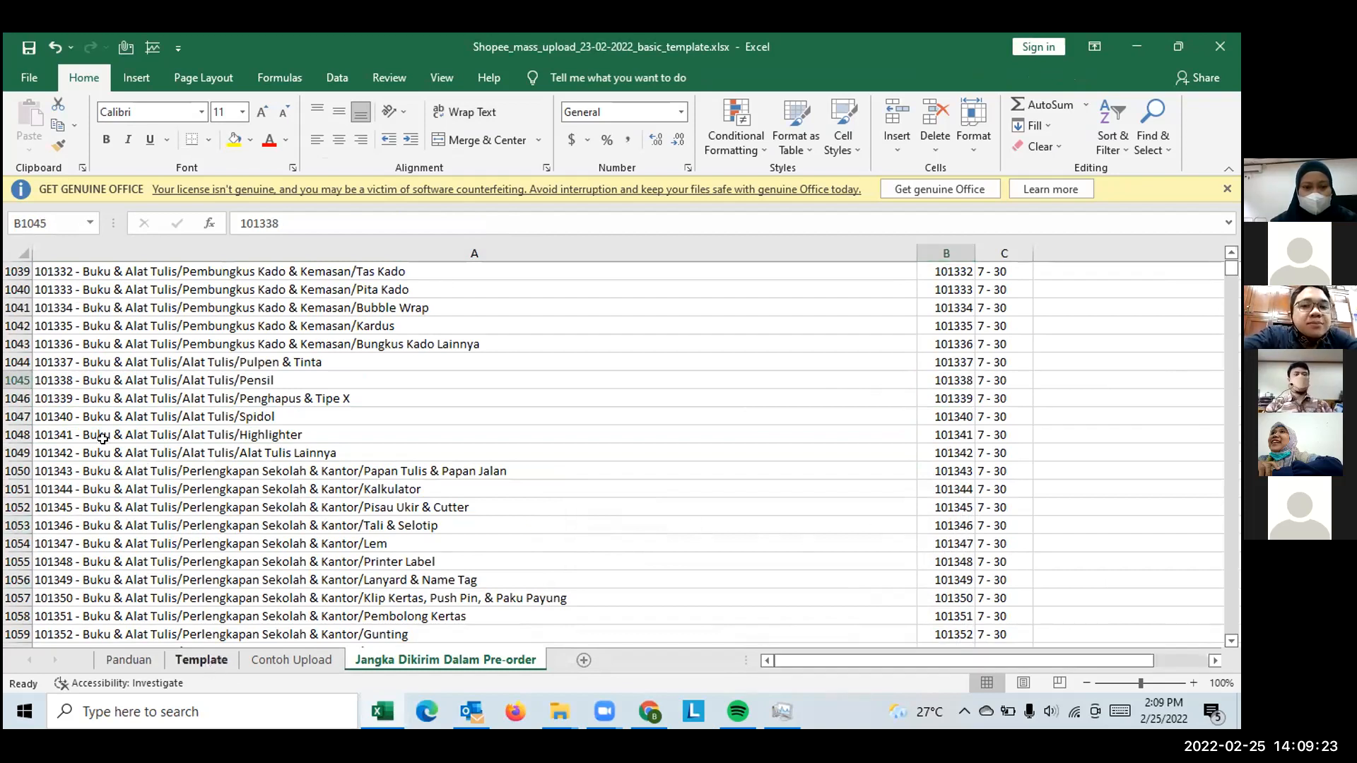
pyautogui.click(111, 397)
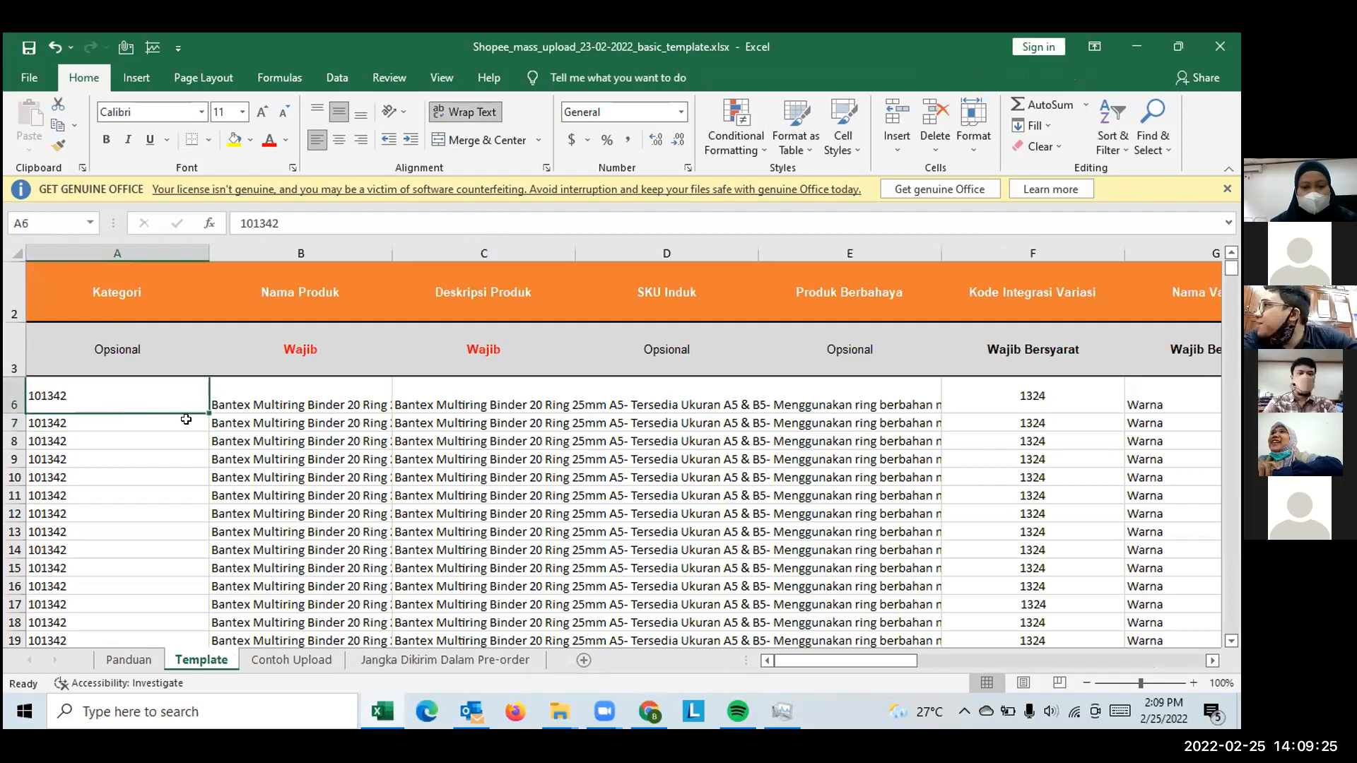
pyautogui.click(239, 404)
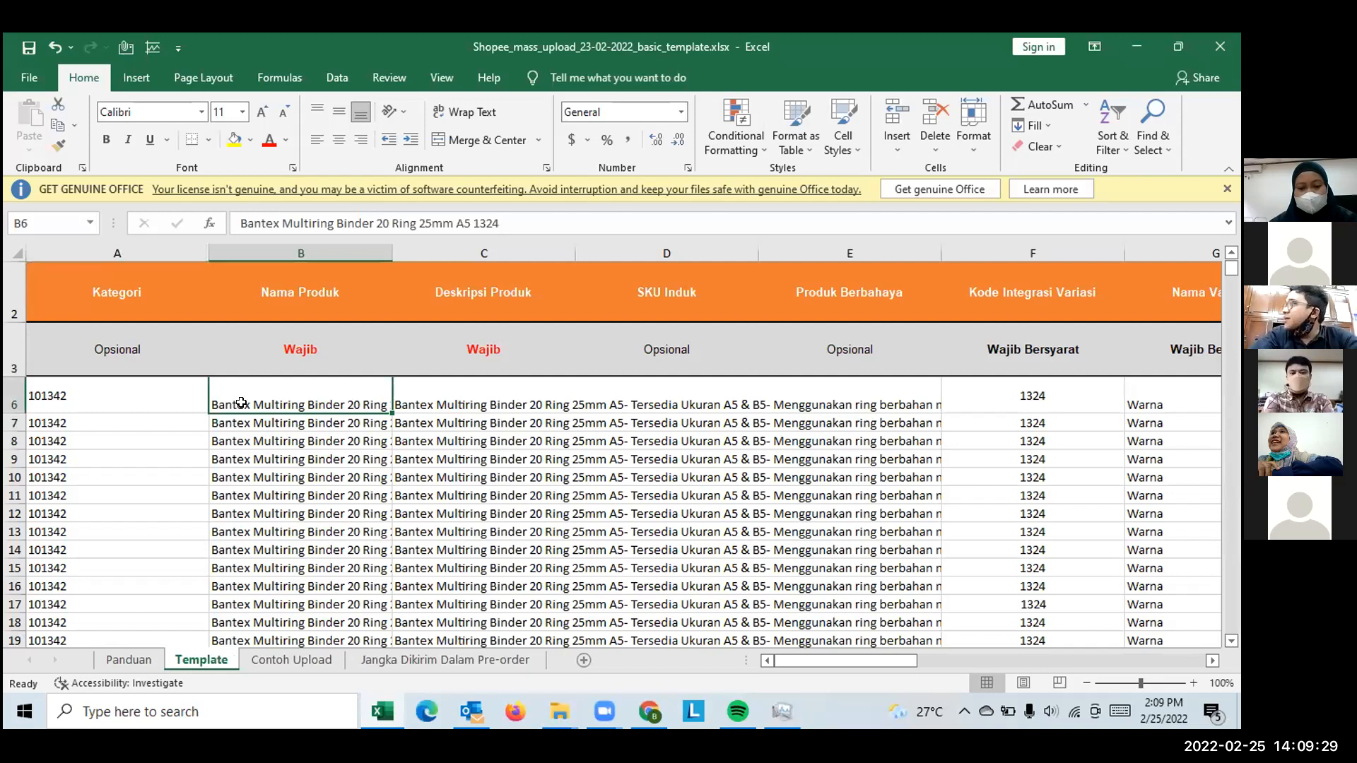
pyautogui.press('Right')
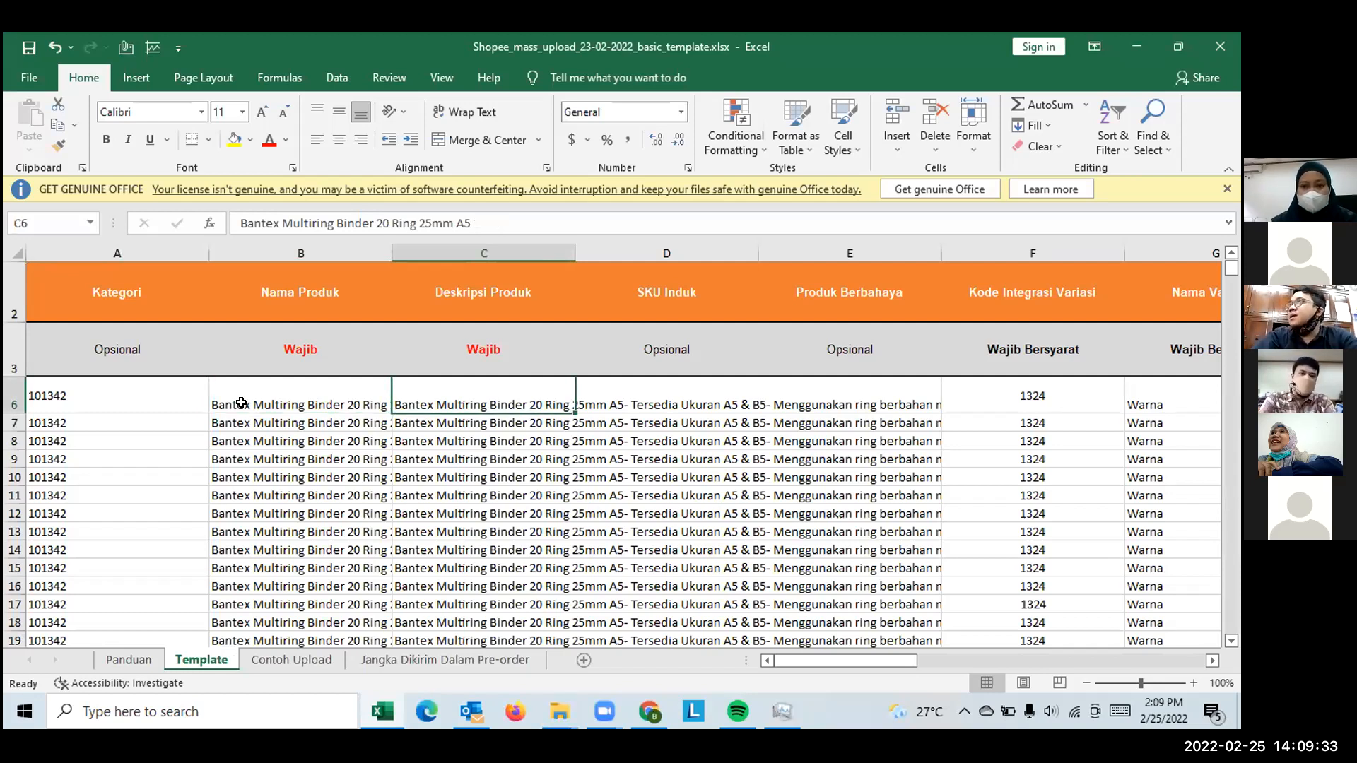
pyautogui.press('Right')
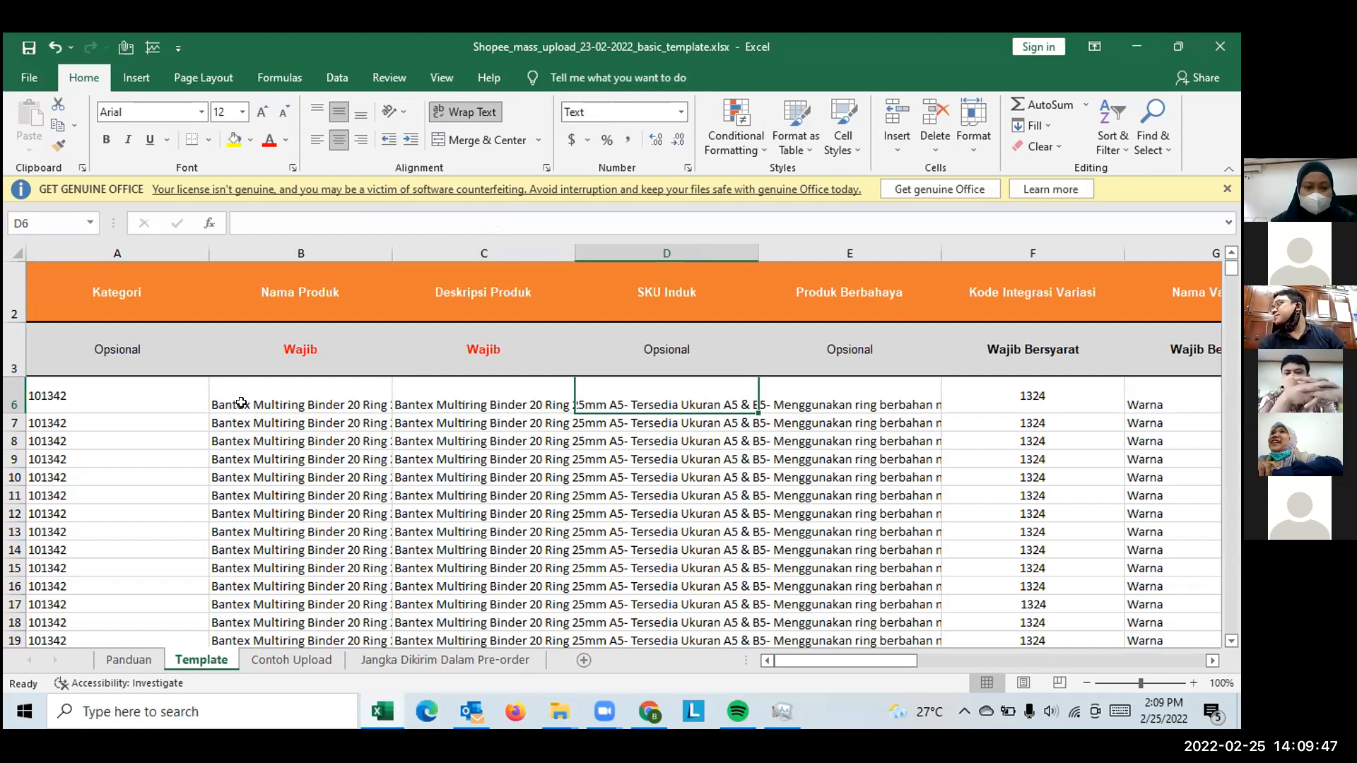
pyautogui.press('Left')
pyautogui.press('Left')
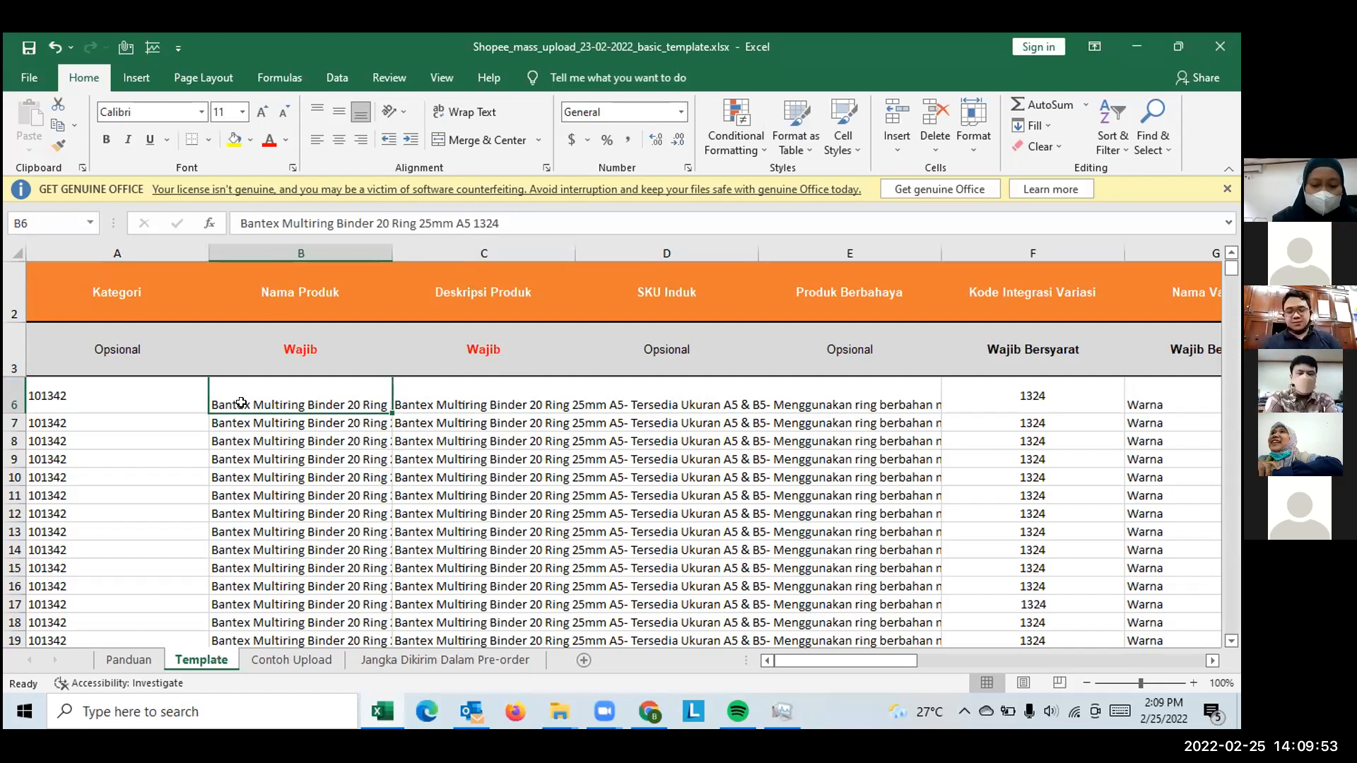
# Continue across row 6 to Kode Integrasi Variasi and compare its code with the one in row 7.
pyautogui.press('Right')
pyautogui.press('Right')
pyautogui.press('Right')
pyautogui.press('Right')
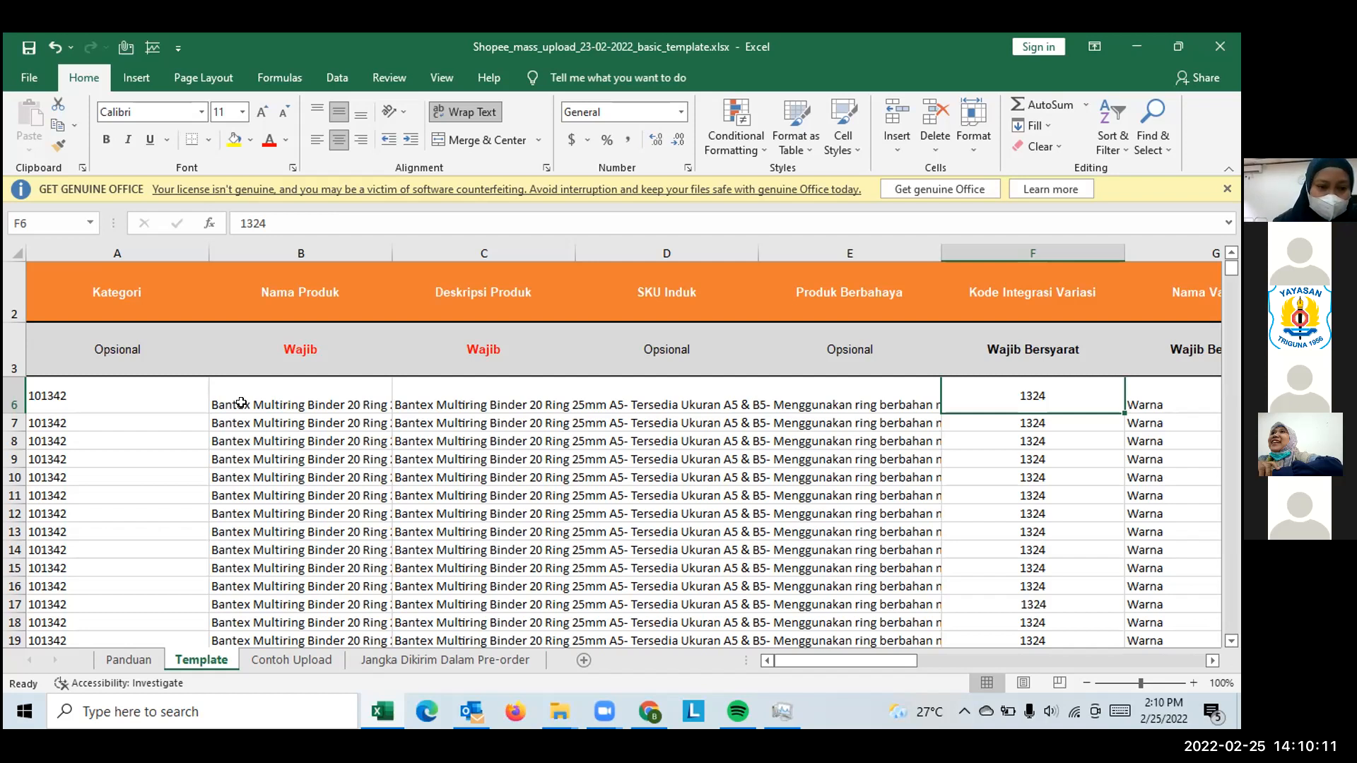
pyautogui.press('Down')
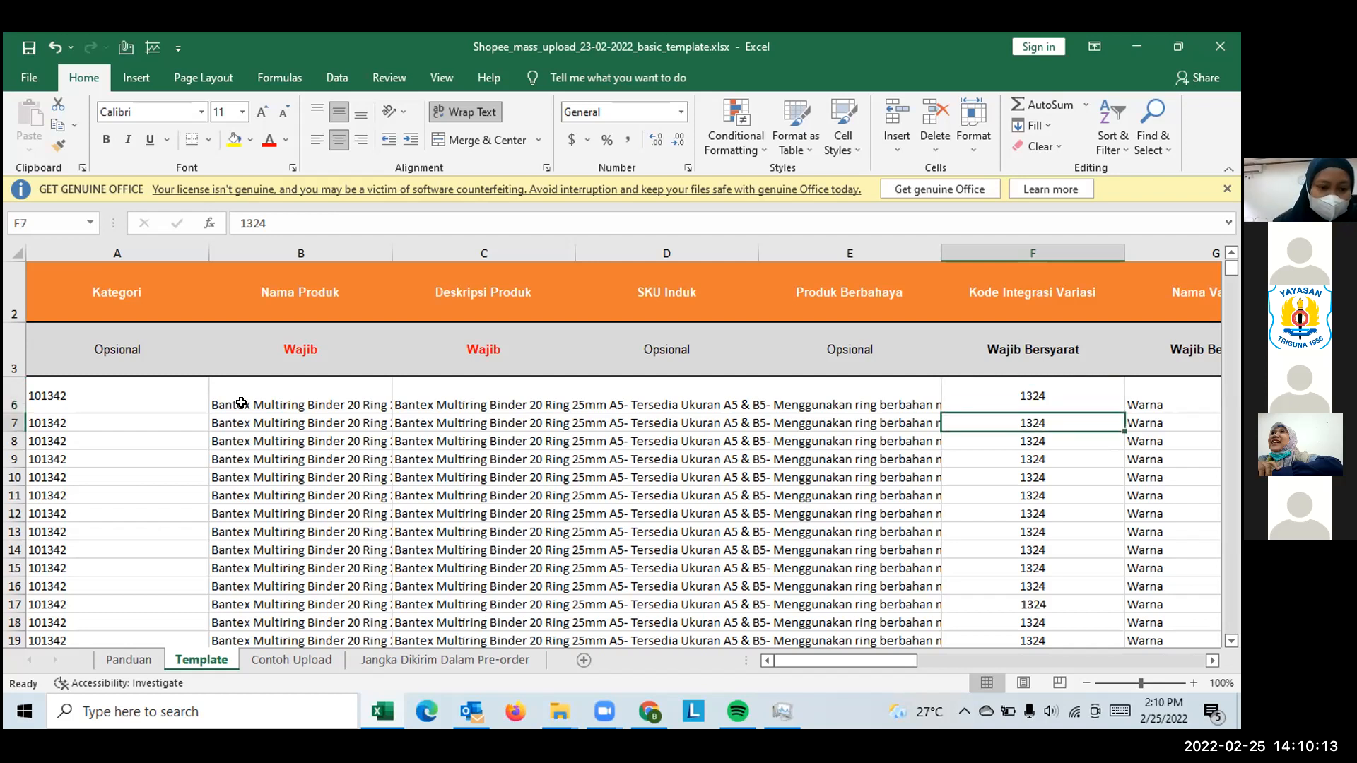
pyautogui.press('Up')
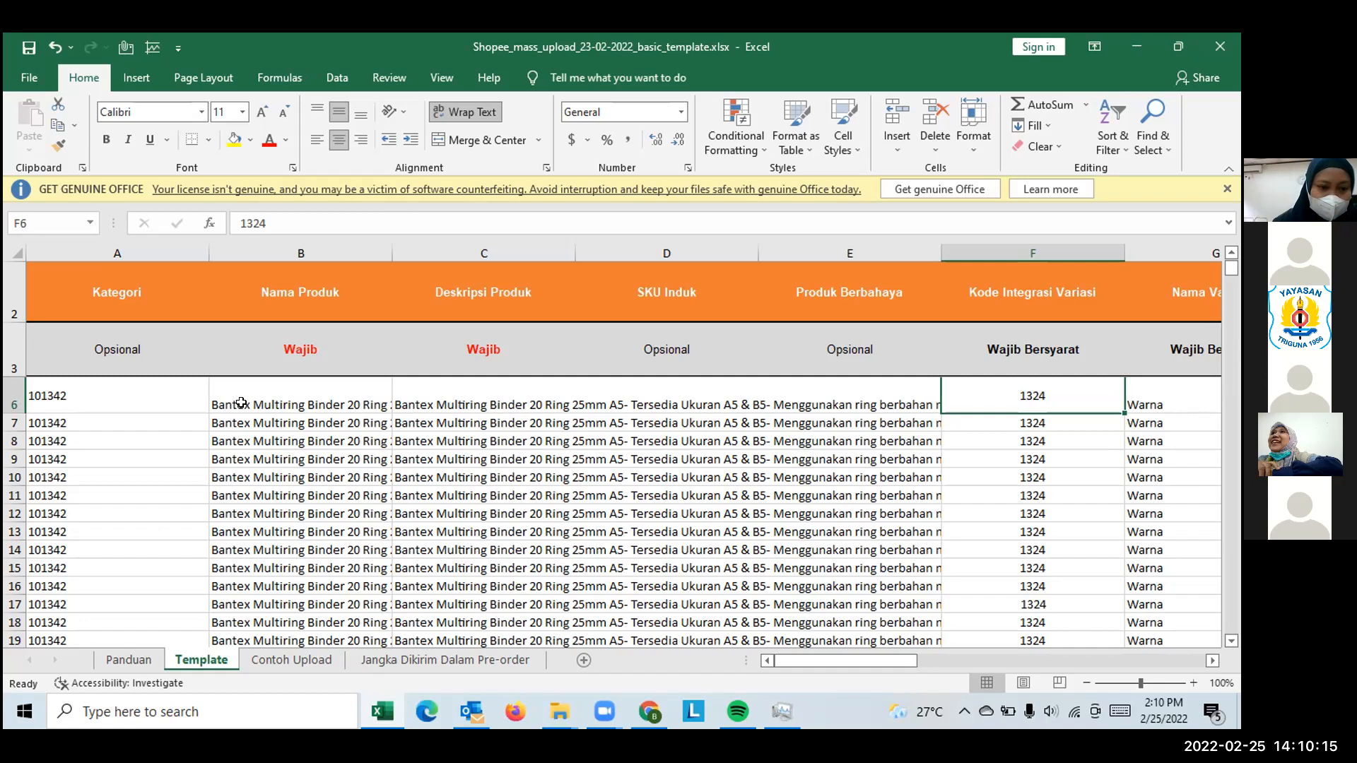
# Replace the Kode Integrasi Variasi codes with Telur in F6 and telur in F7 through F9.
pyautogui.write('Telur')
pyautogui.press('Return')
pyautogui.write('telur')
pyautogui.press('Return')
pyautogui.write('telur')
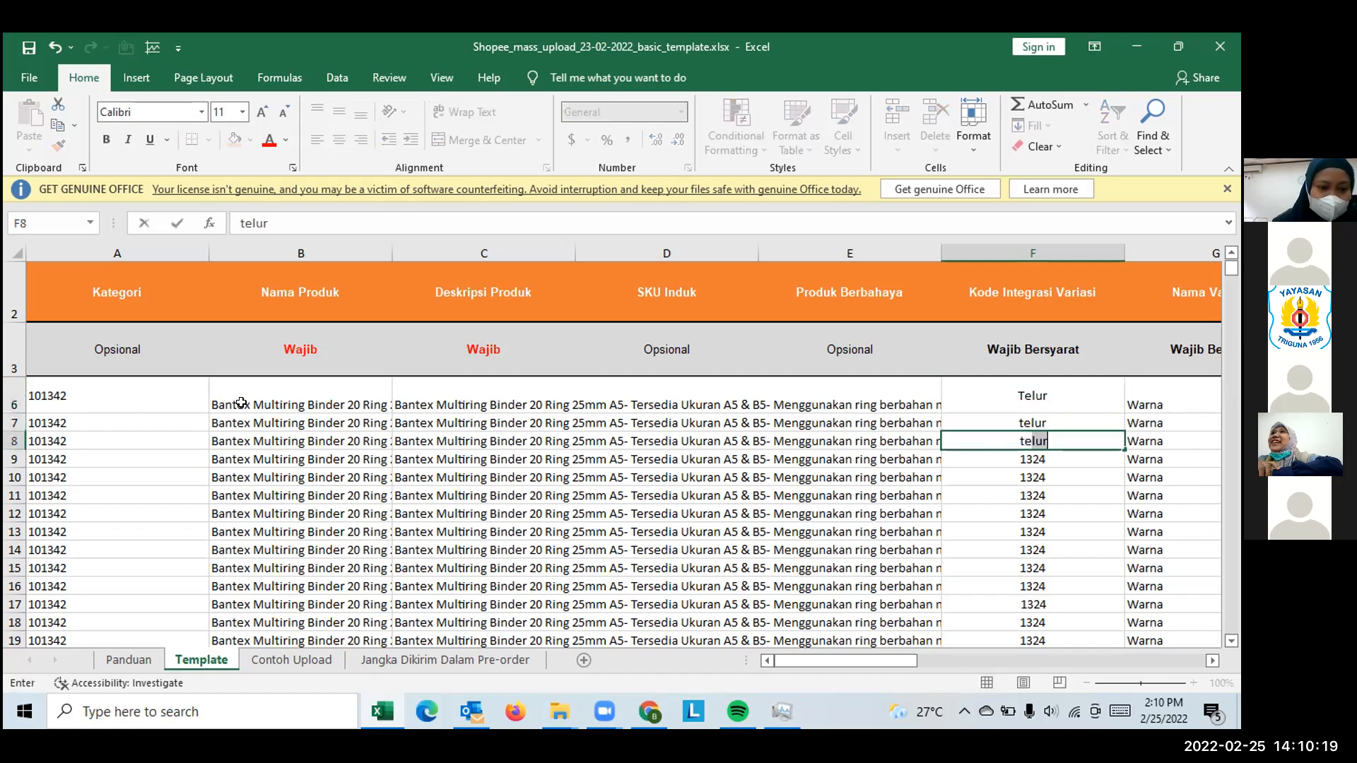
pyautogui.press('Return')
pyautogui.write('telur')
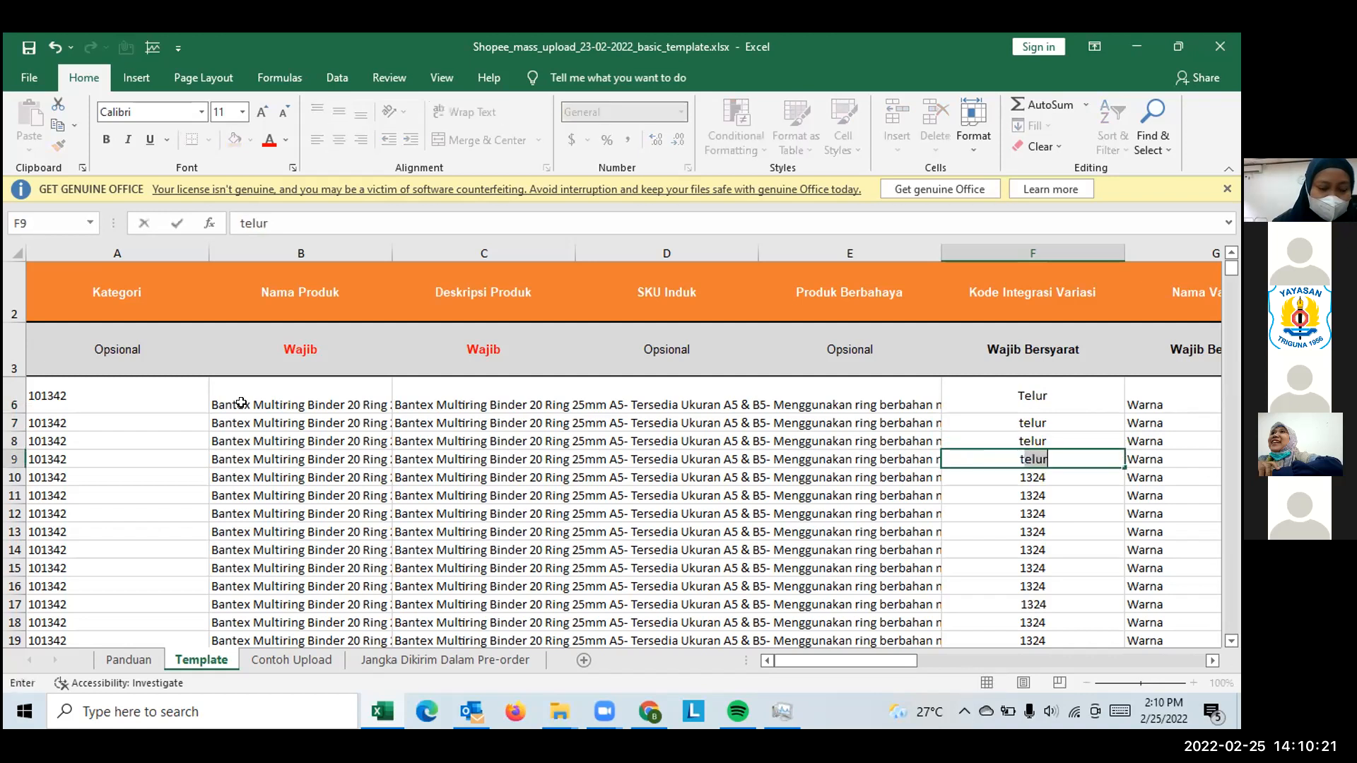
pyautogui.press('Tab')
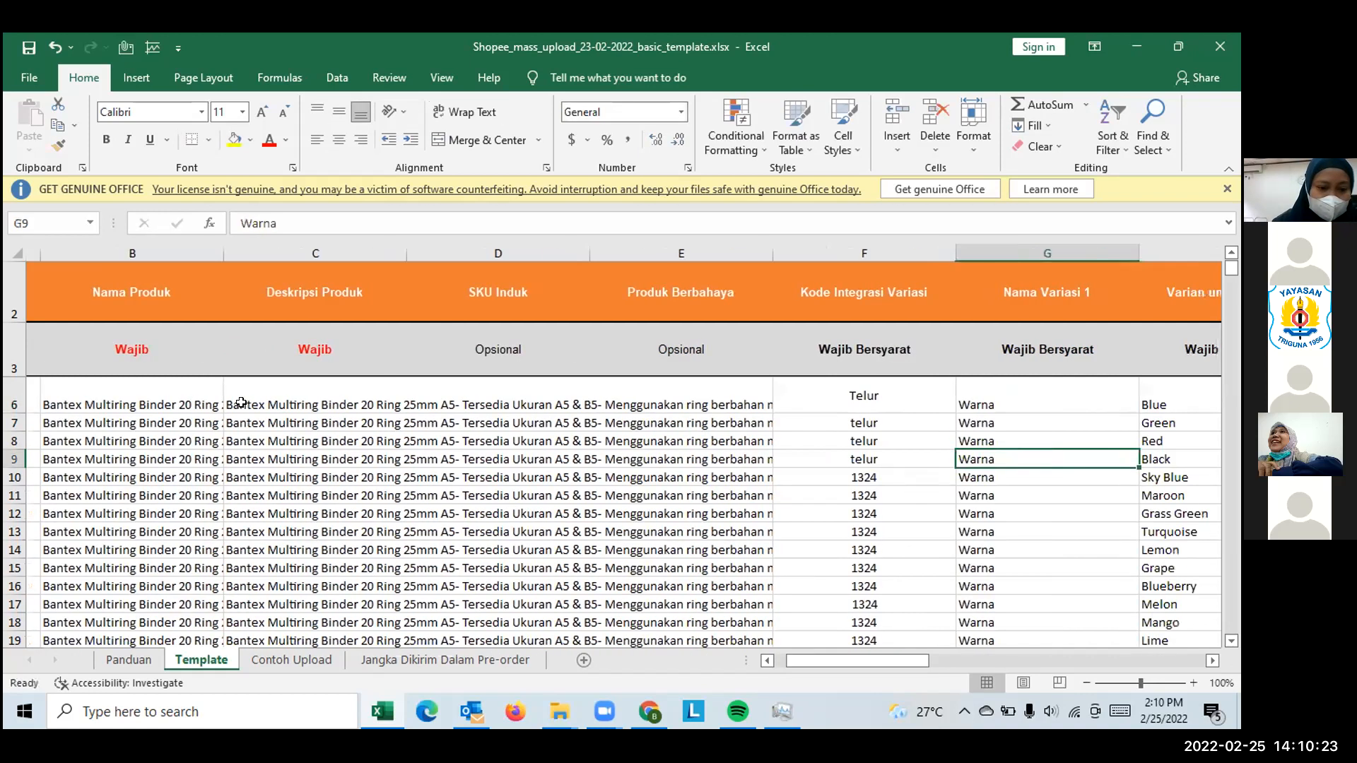
# Review the Nama Variasi 1 entries around rows 9 to 11 and the Varian untuk Variasi 1 entry in row 9.
pyautogui.press('Down')
pyautogui.press('Down')
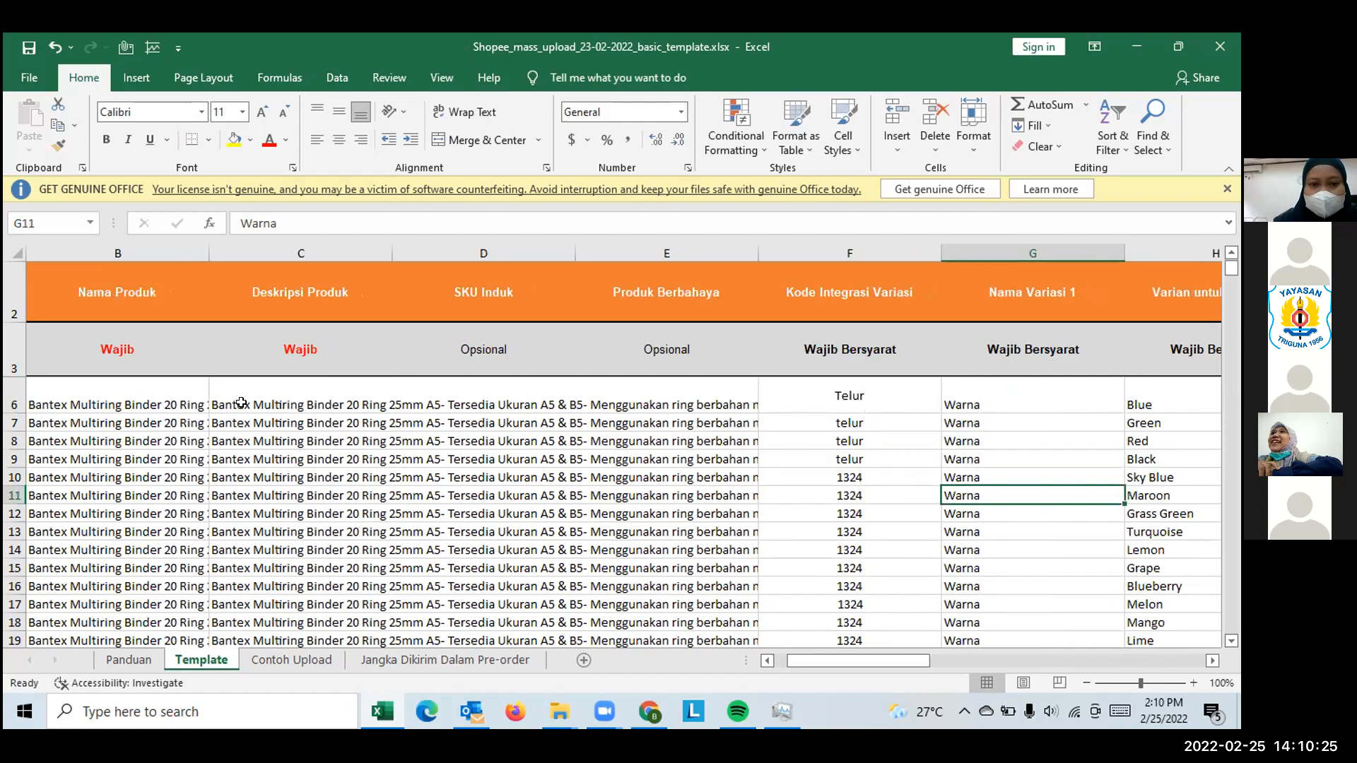
pyautogui.press('Up')
pyautogui.press('Up')
pyautogui.press('Right')
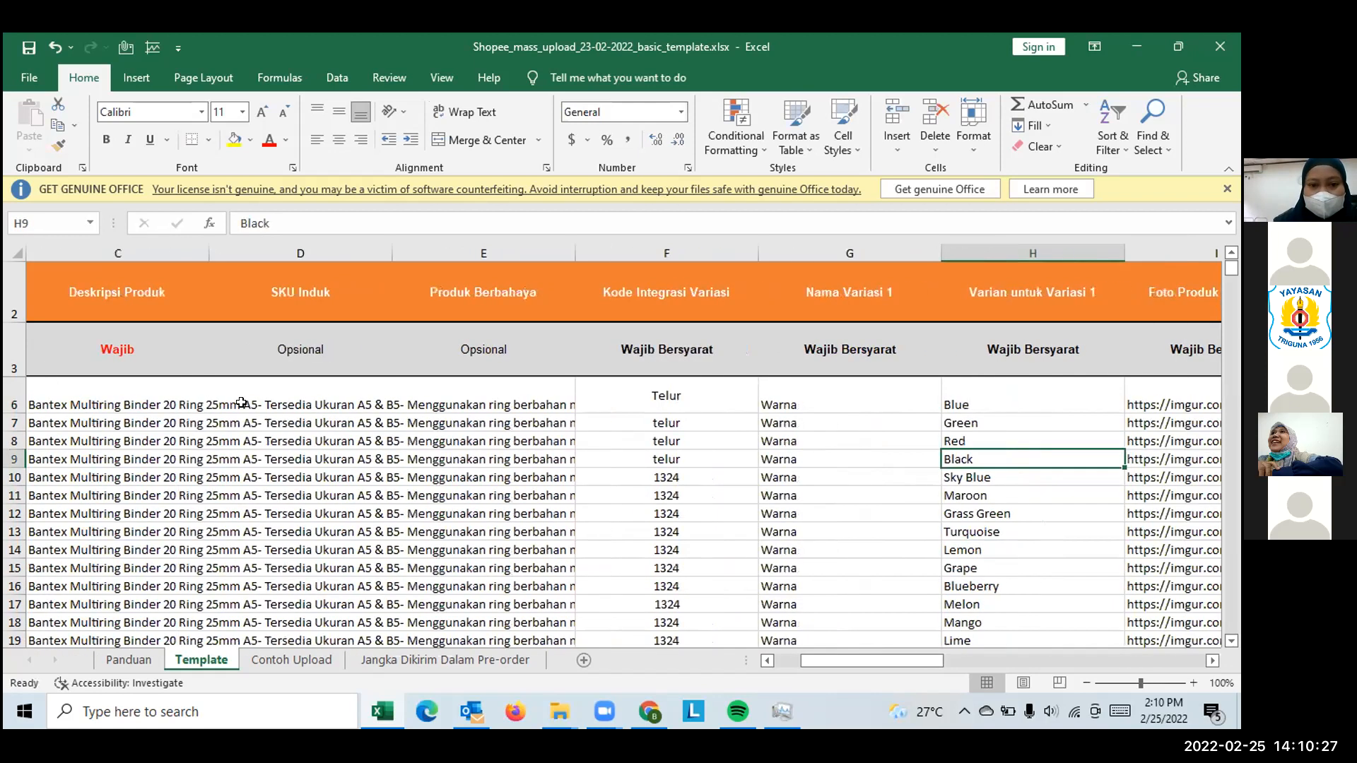
# Review the Foto Produk per Varian link in I6 and the Nama Variasi 2 and Varian untuk Variasi 2 cells in row 6.
pyautogui.press('Right')
pyautogui.press('Up')
pyautogui.press('Up')
pyautogui.press('Up')
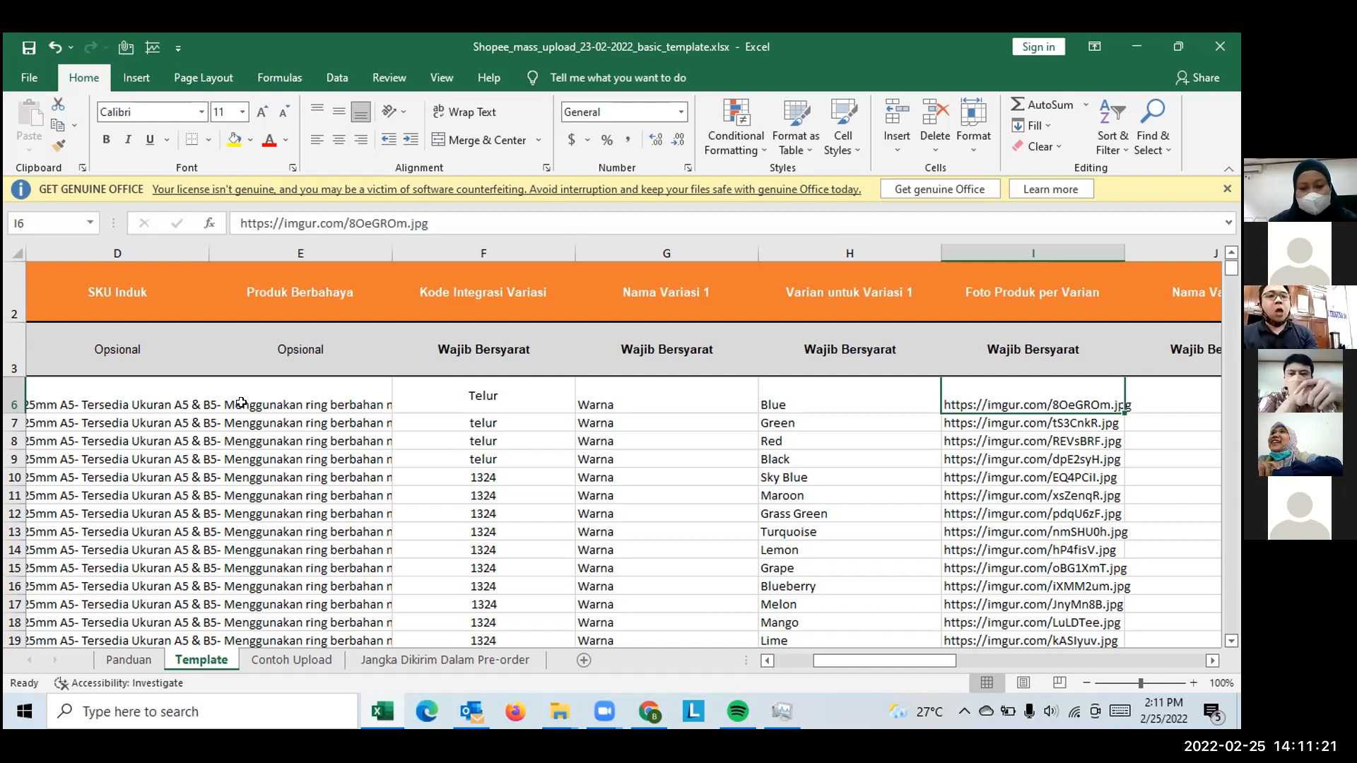
pyautogui.press('Right')
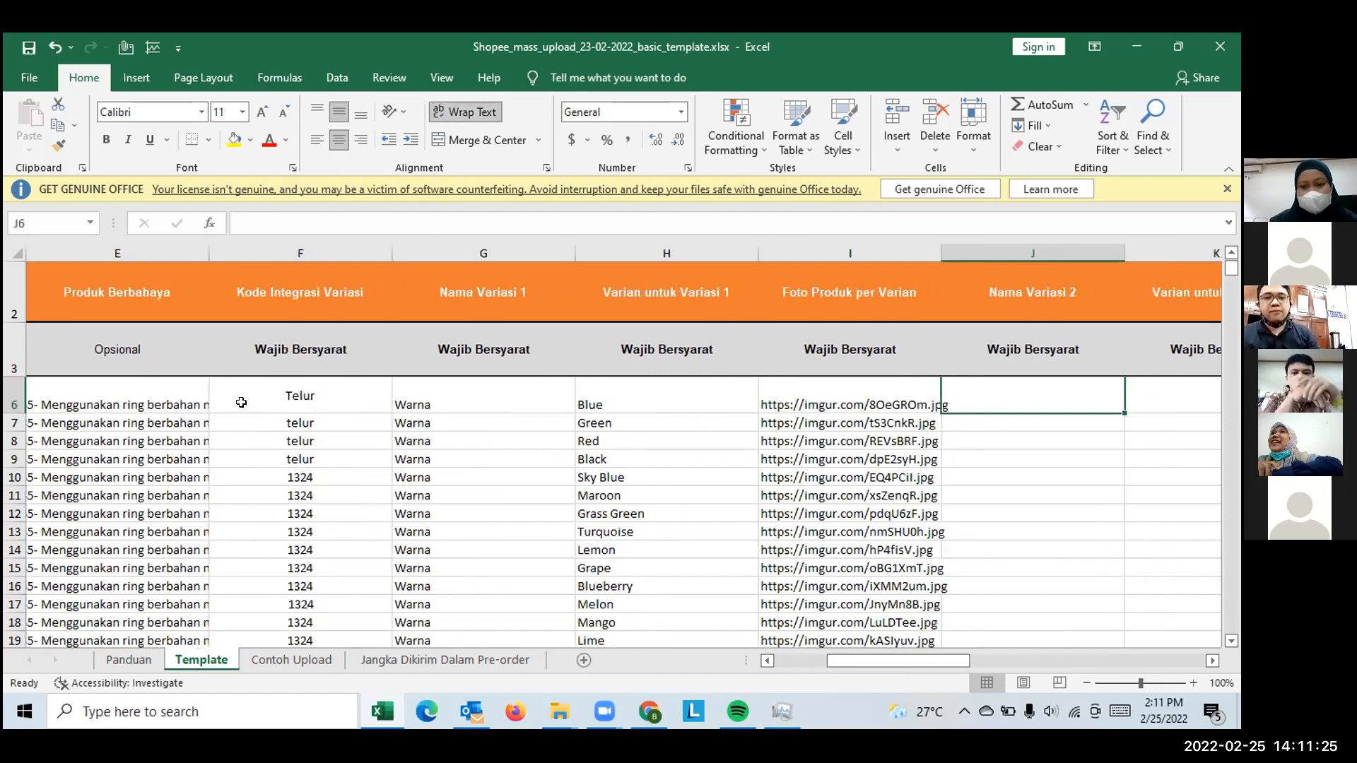
pyautogui.press('Right')
pyautogui.press('Left')
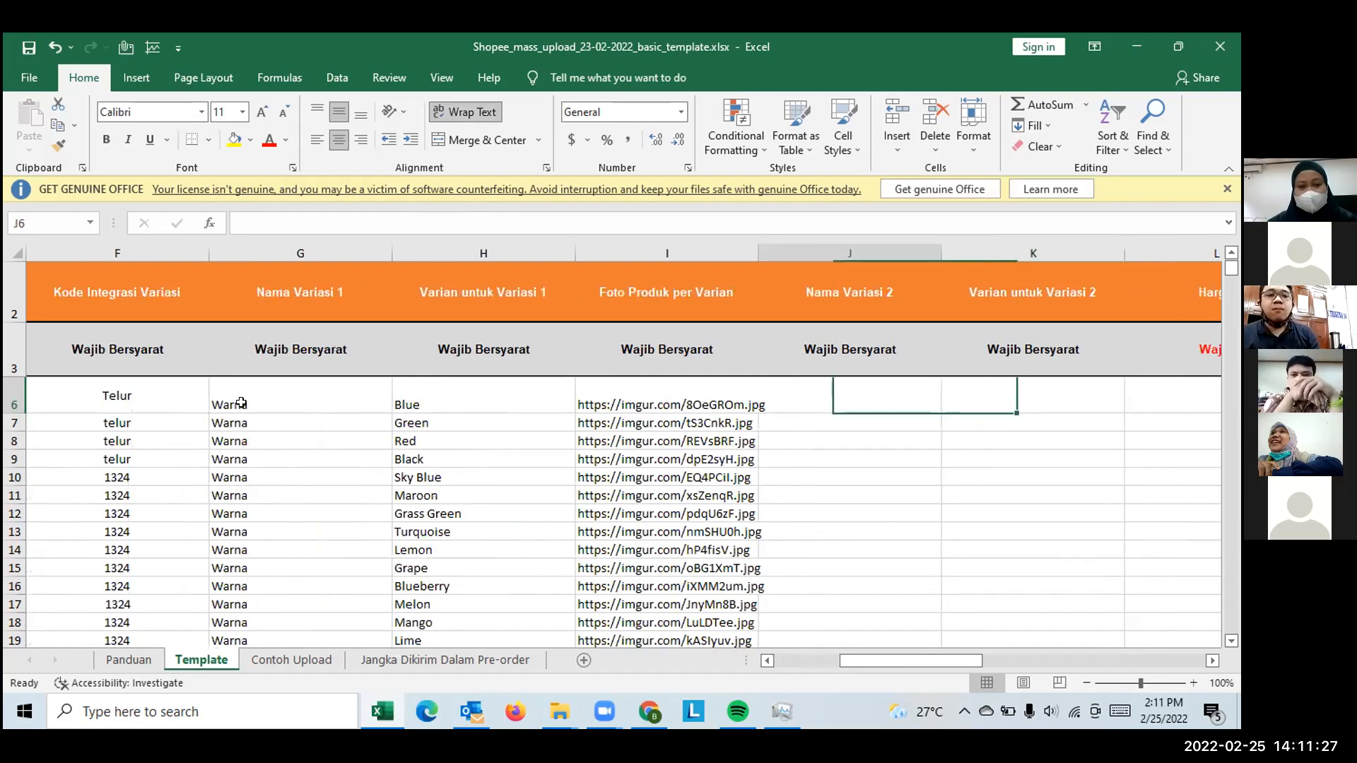
# Review the Harga and Stok cells in row 6 and the Kode Variasi entries in rows 6 to 8.
pyautogui.press('Right')
pyautogui.press('Right')
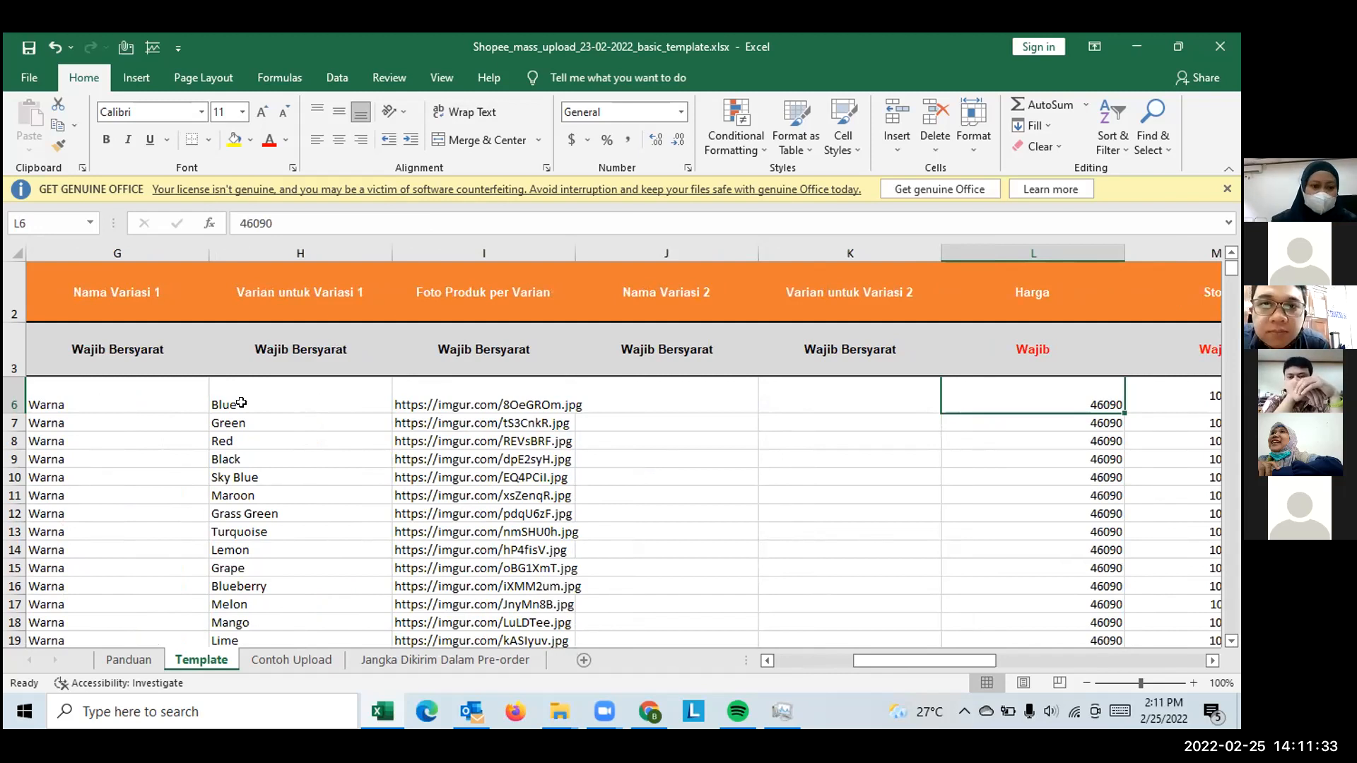
pyautogui.press('Right')
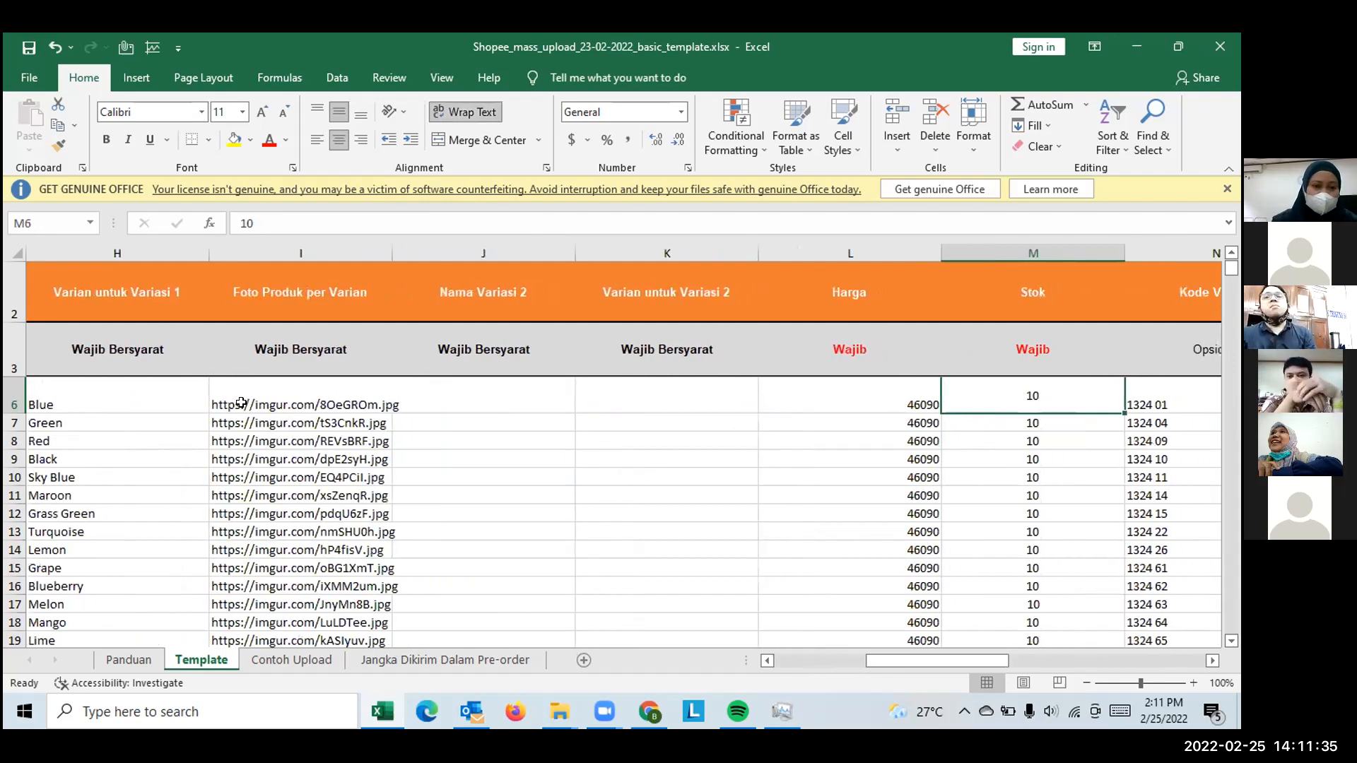
pyautogui.press('Right')
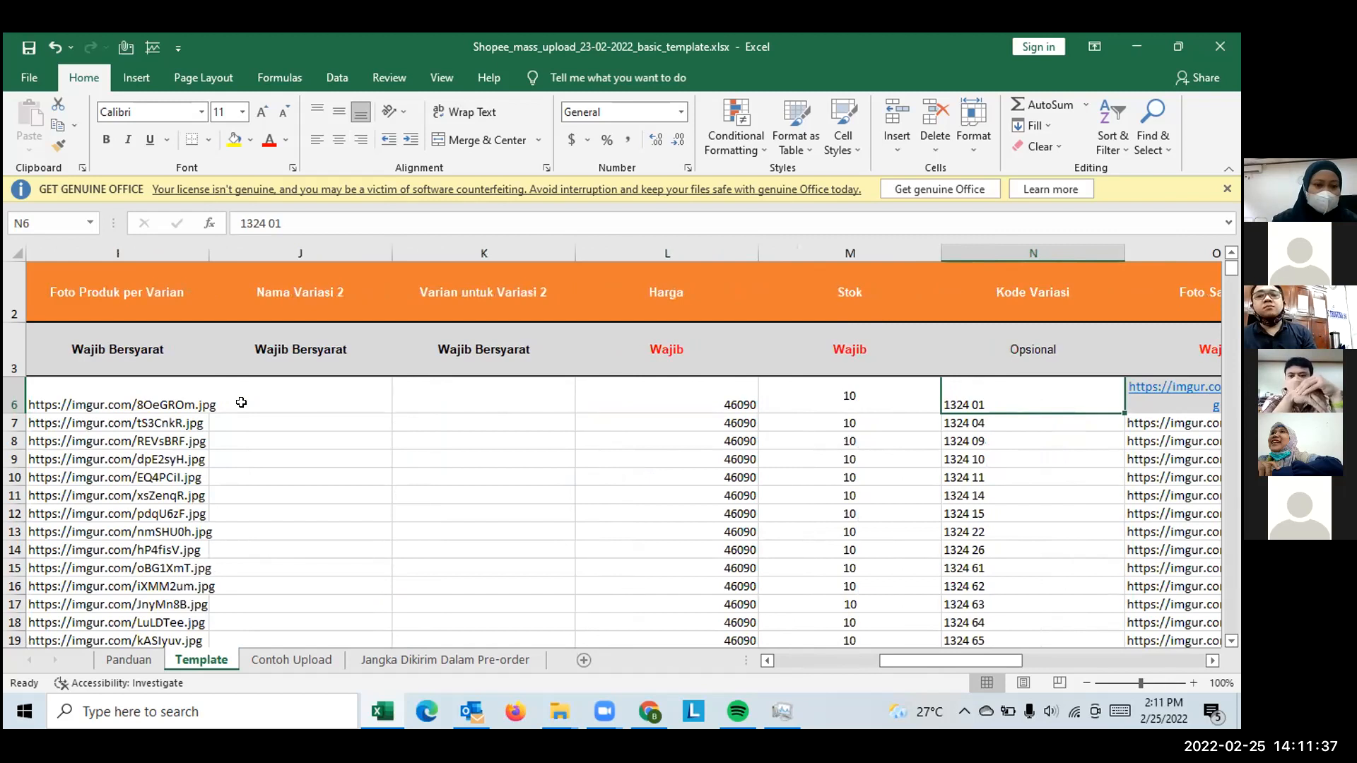
pyautogui.press('Down')
pyautogui.press('Up')
pyautogui.press('Up')
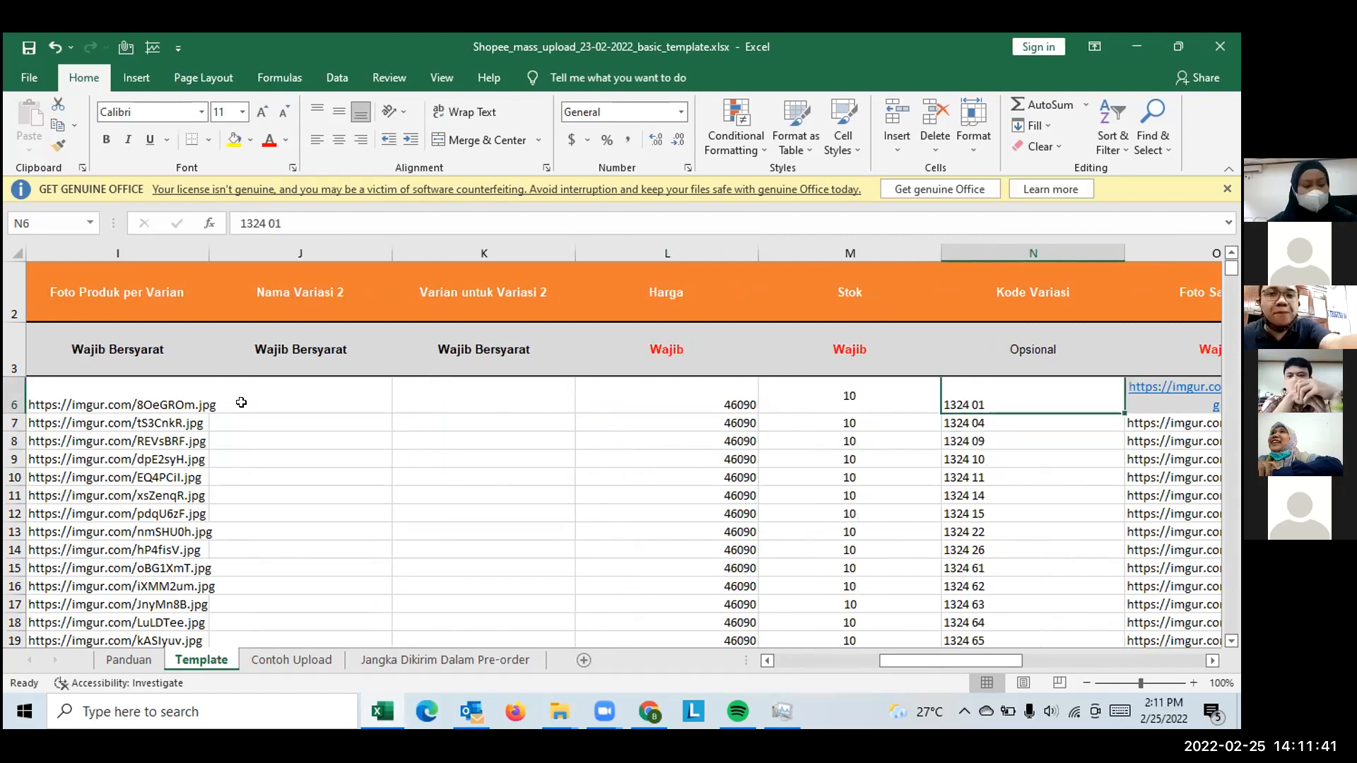
pyautogui.press('Down')
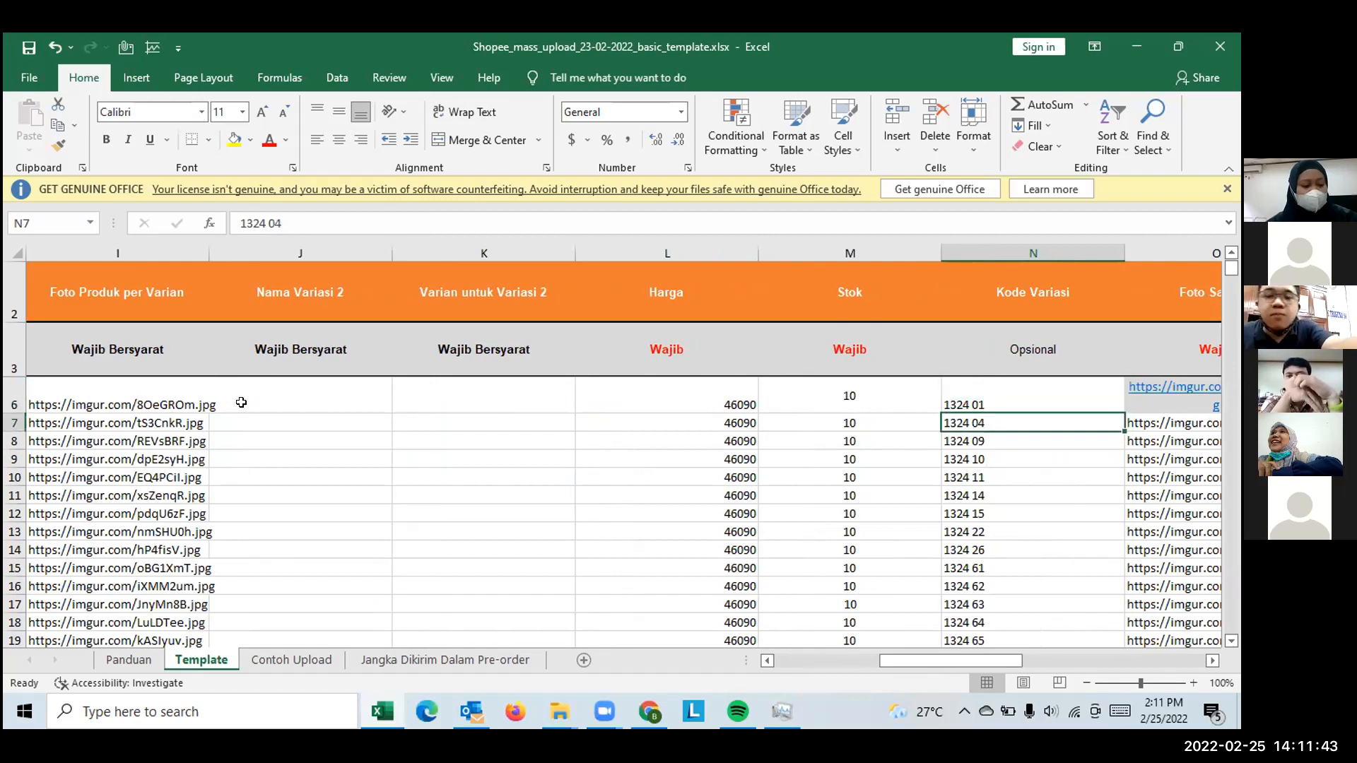
pyautogui.press('Down')
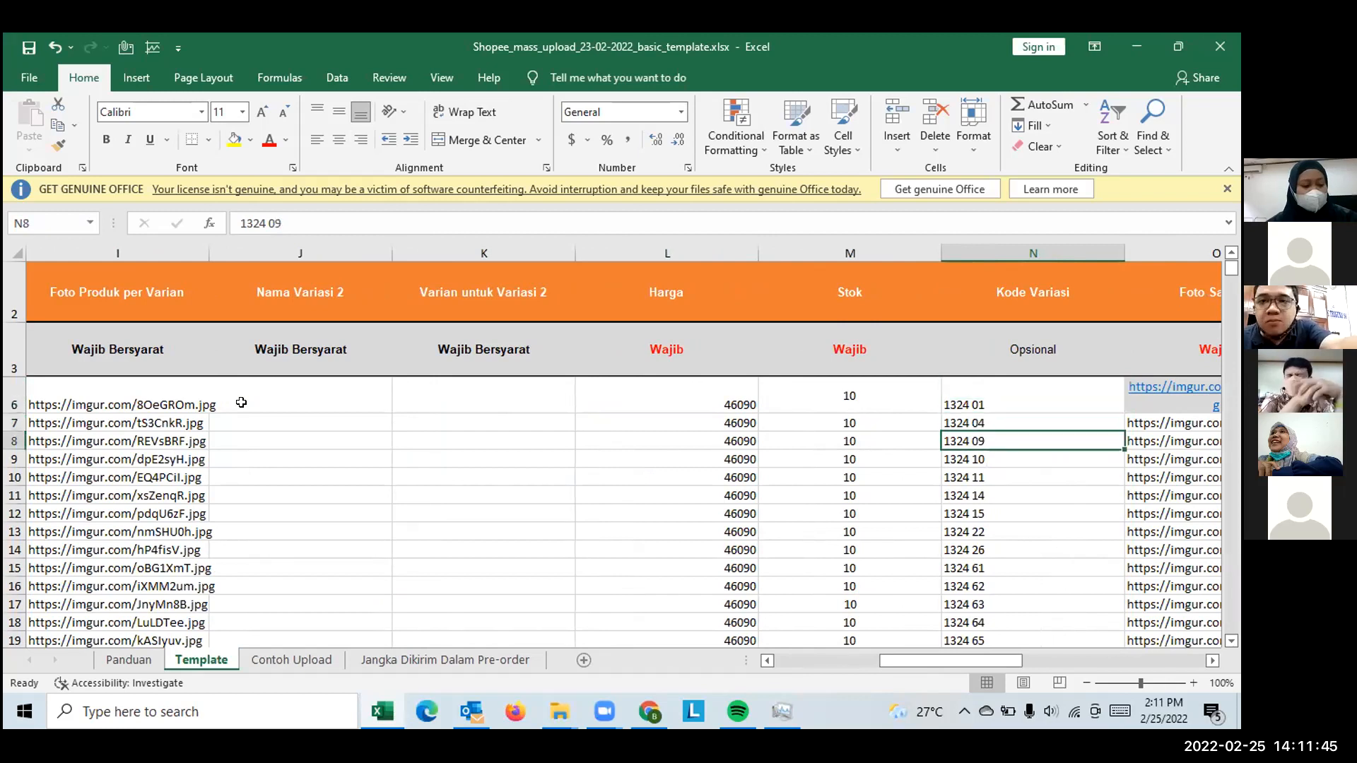
# Look through the photo columns from Foto Sampul to Foto Produk 8 in row 8, ending at Berat.
pyautogui.press('Right')
pyautogui.press('Right')
pyautogui.press('Right')
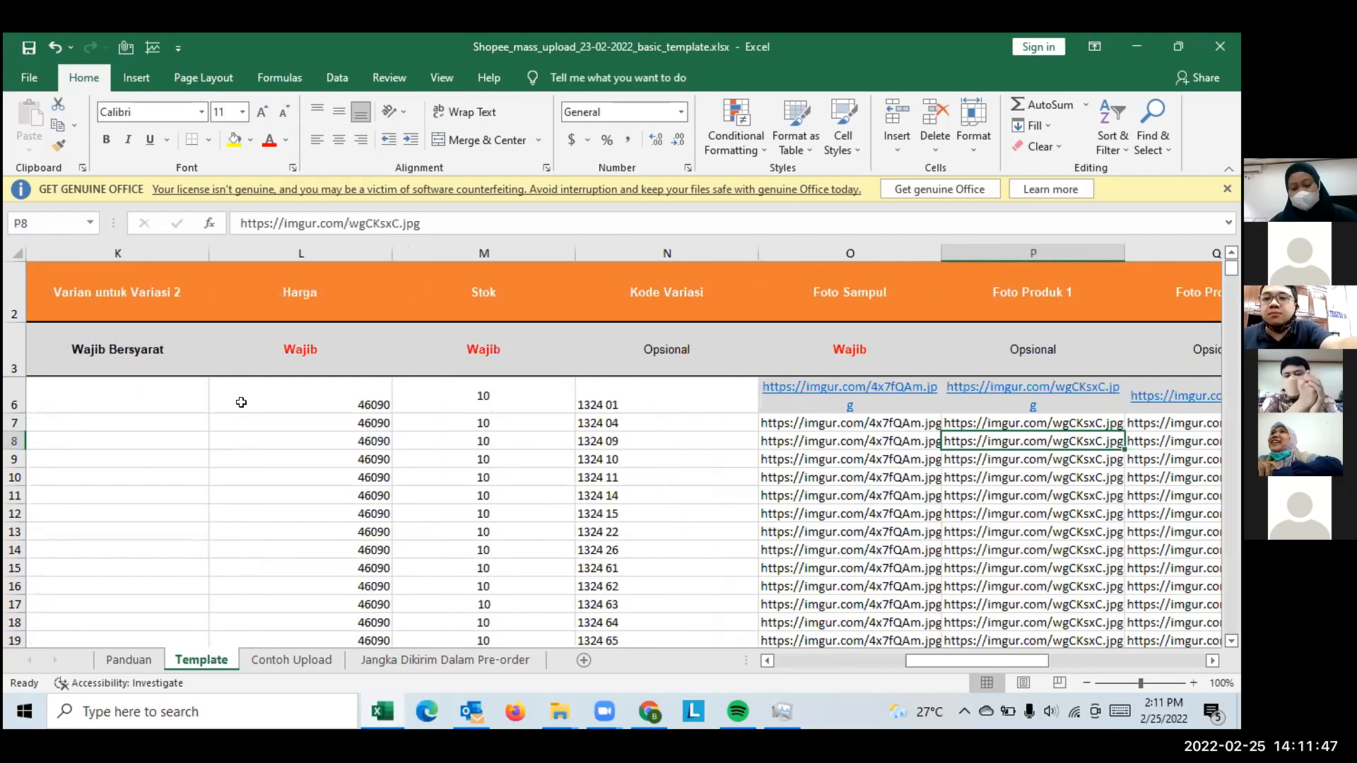
pyautogui.press('Right')
pyautogui.press('Right')
pyautogui.press('Right')
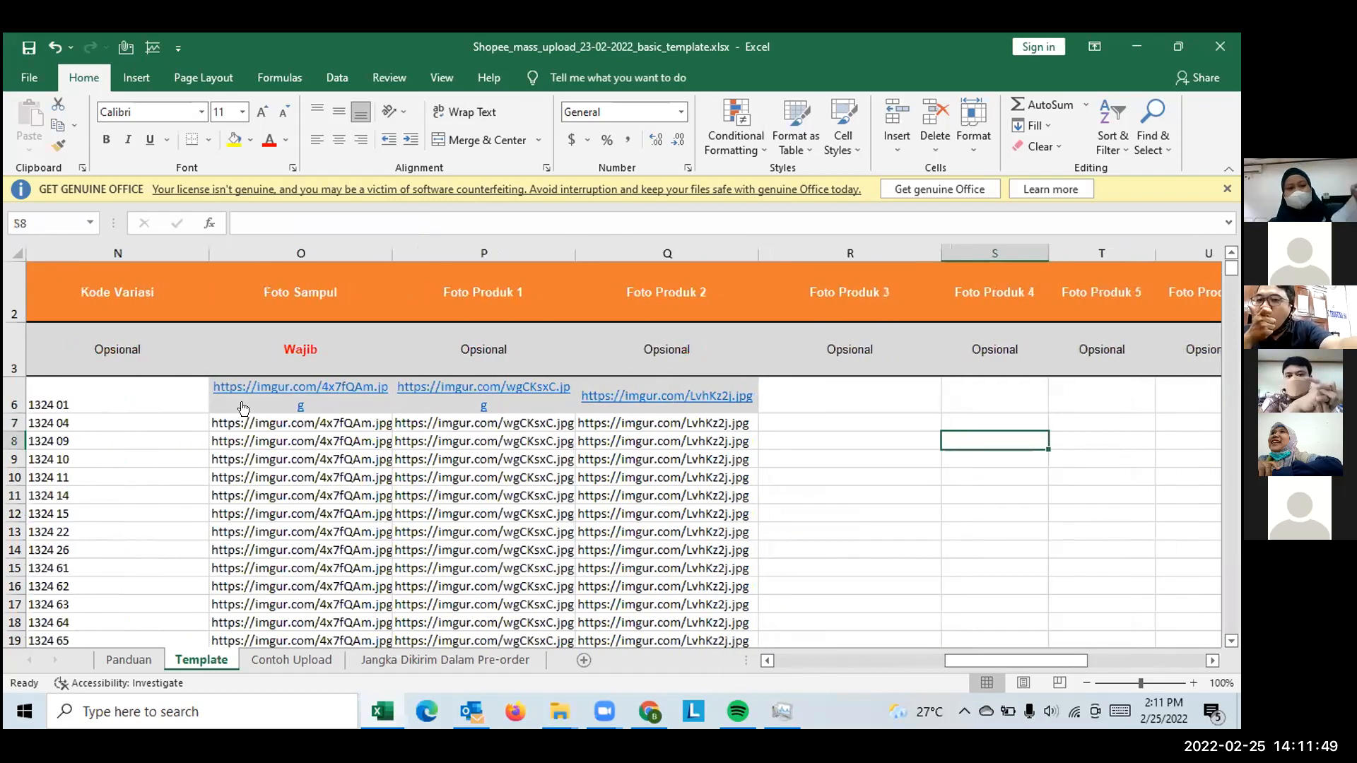
pyautogui.press('Right')
pyautogui.press('Right')
pyautogui.press('Right')
pyautogui.press('Right')
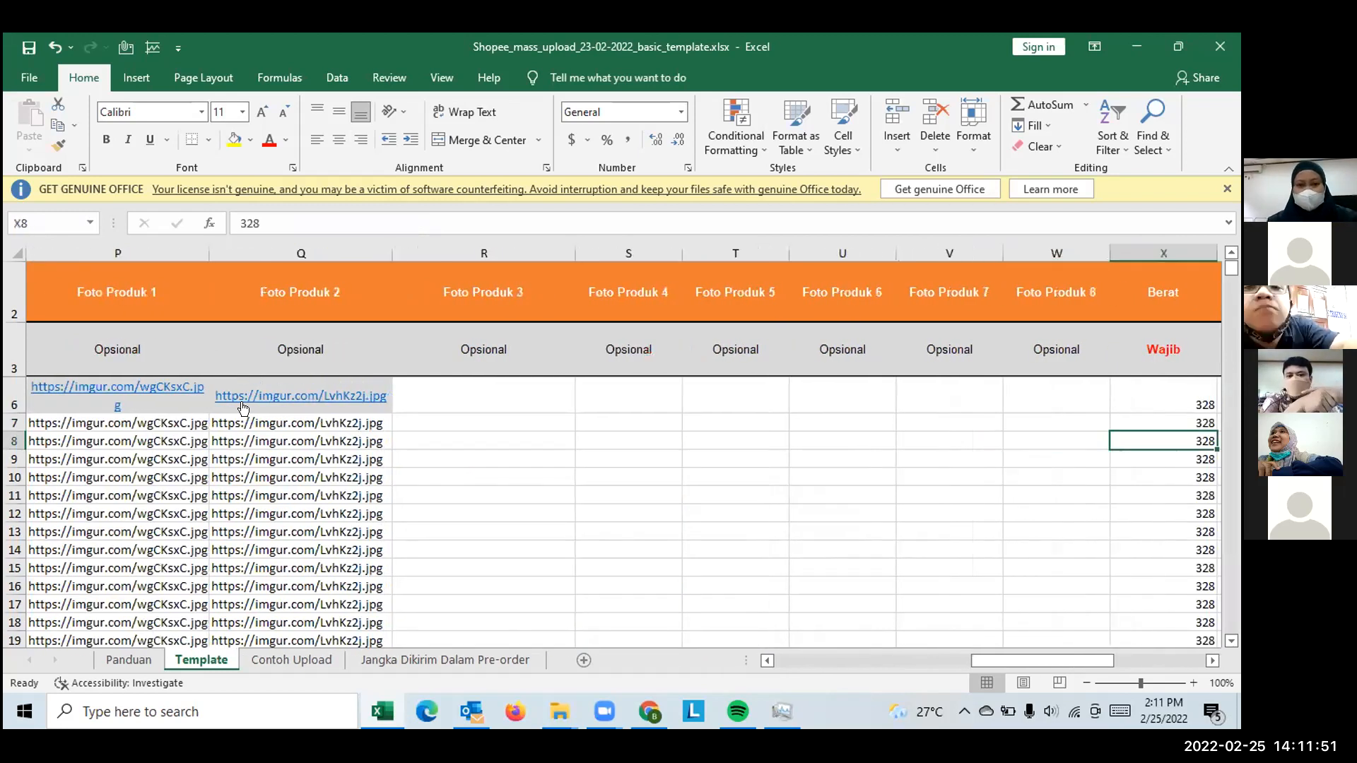
# Review the package dimension, Reguler (Cashless), Same Day and Dikirim Dalam Pre-order columns in row 8.
pyautogui.press('Right')
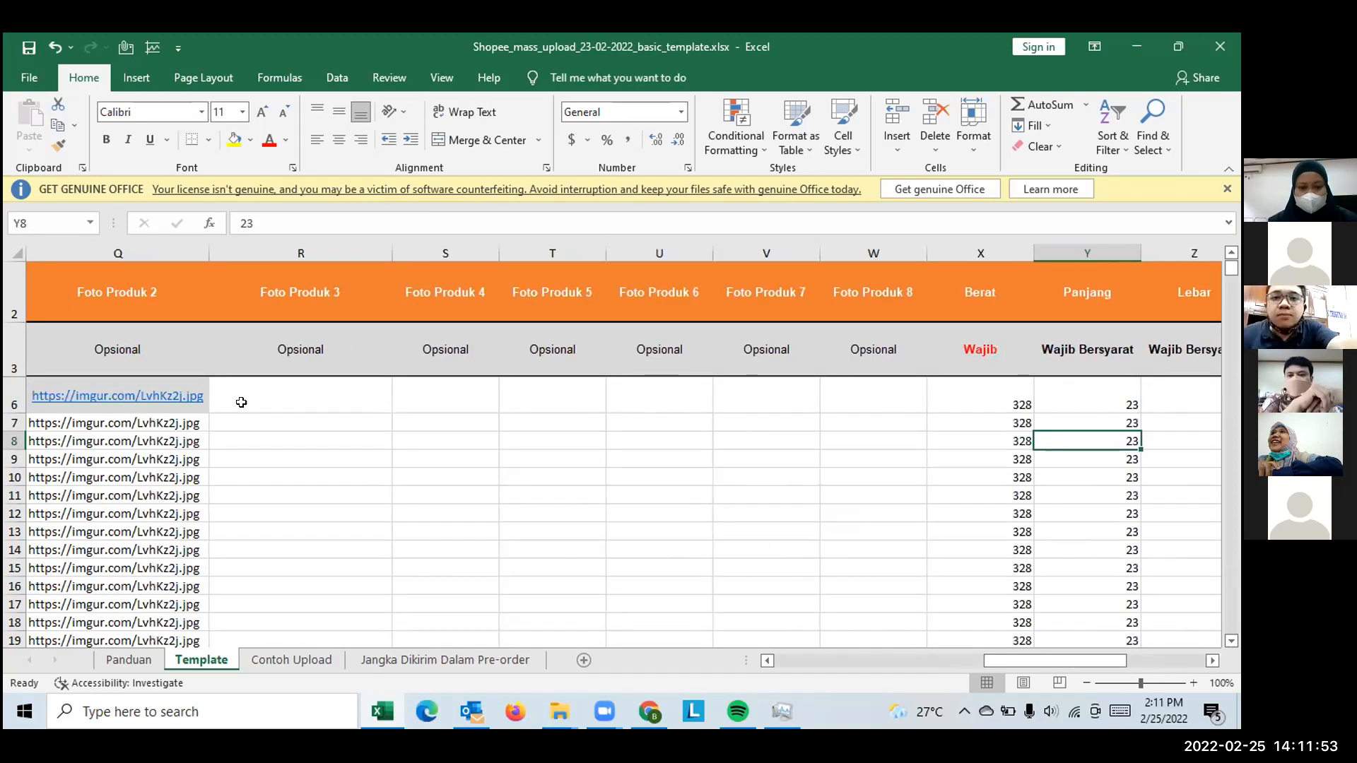
pyautogui.press('Right')
pyautogui.press('Right')
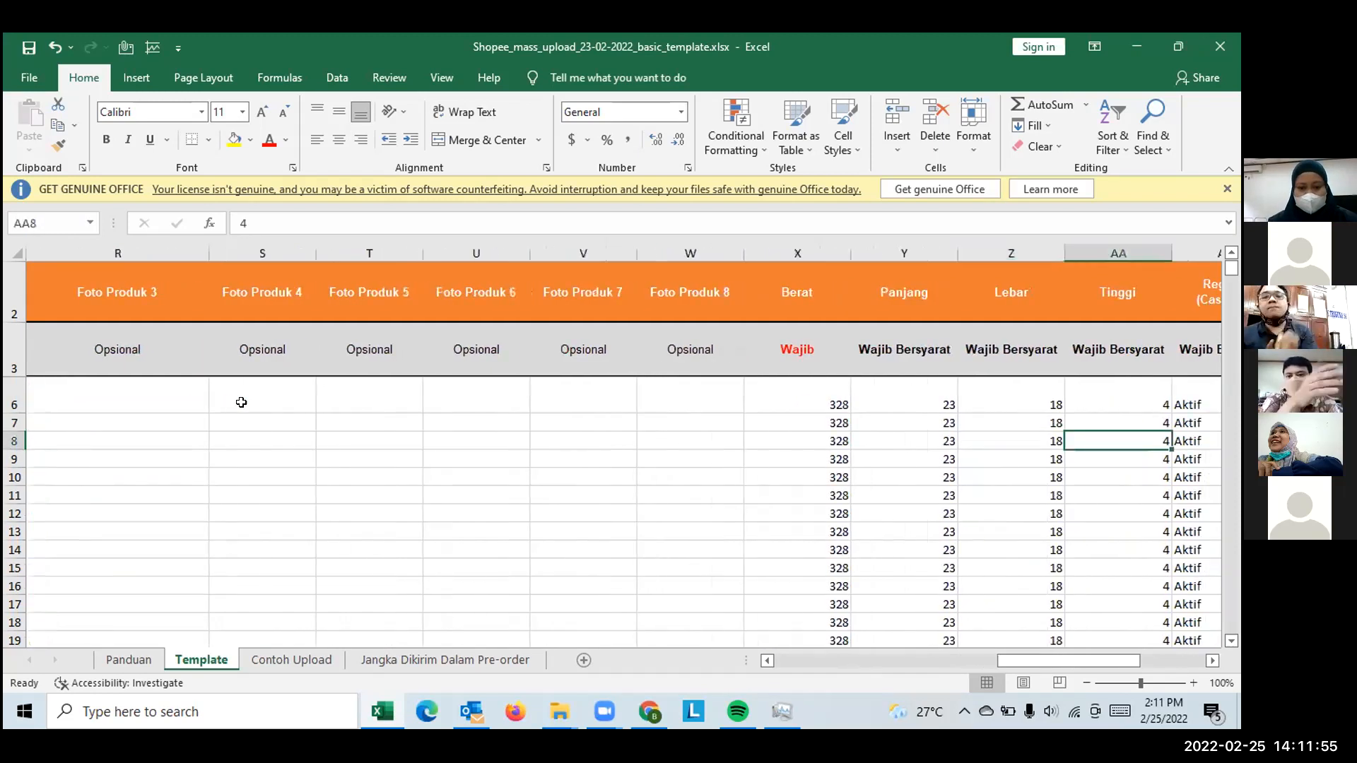
pyautogui.press('Right')
pyautogui.press('Right')
pyautogui.press('Right')
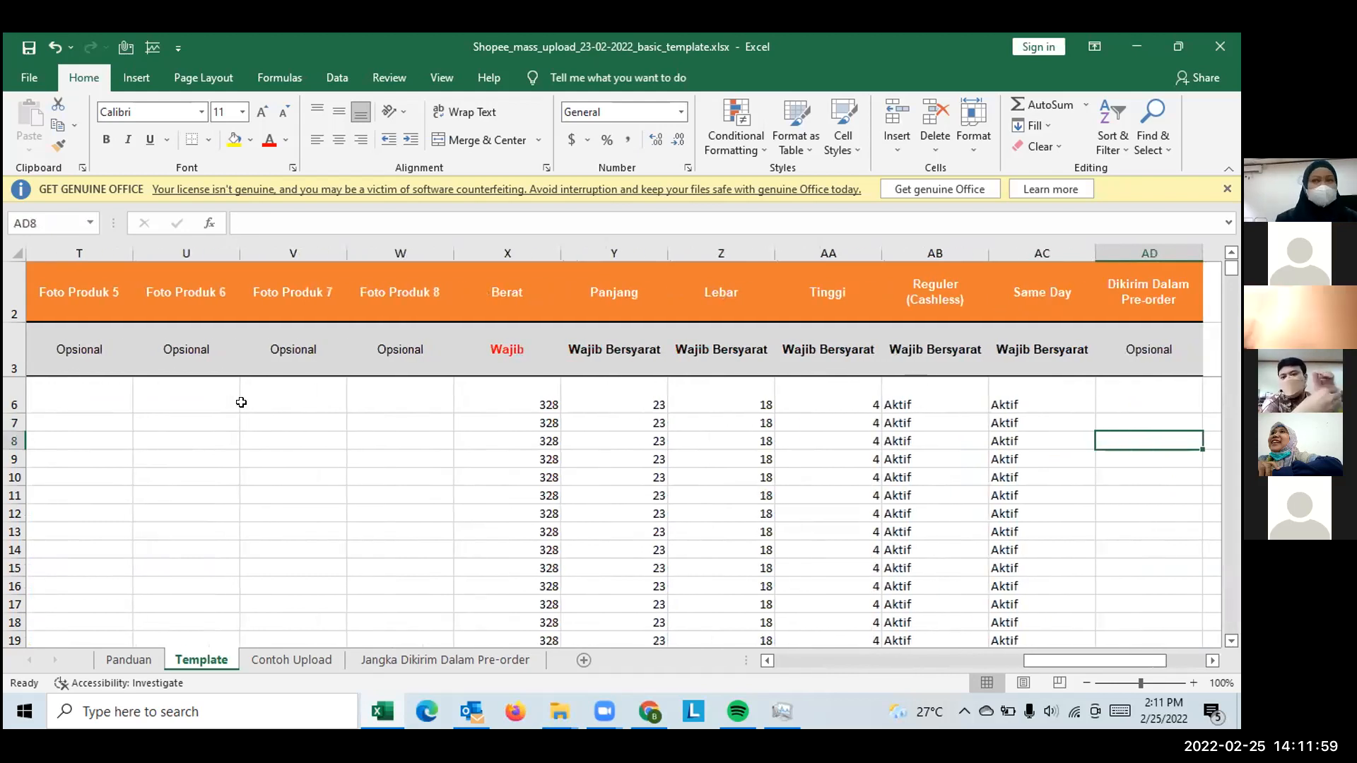
pyautogui.press('Left')
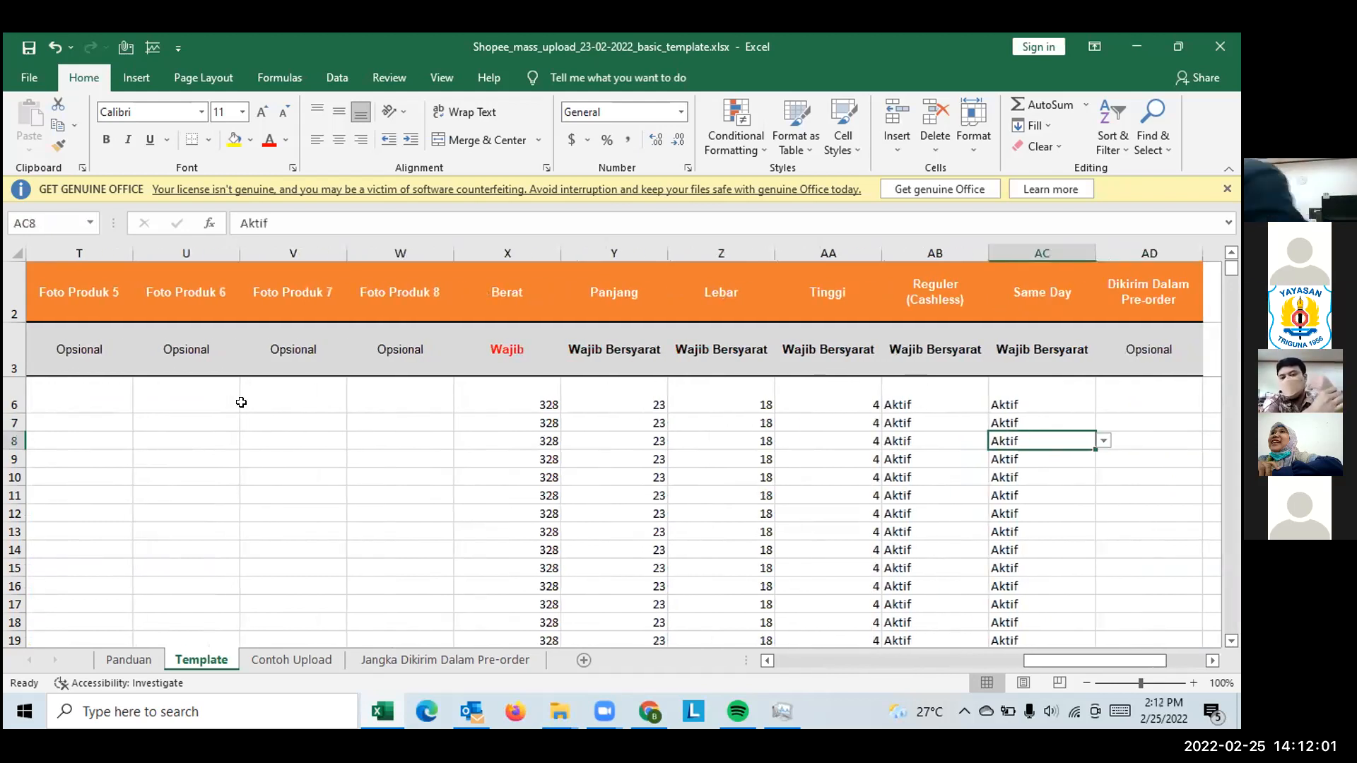
pyautogui.press('Right')
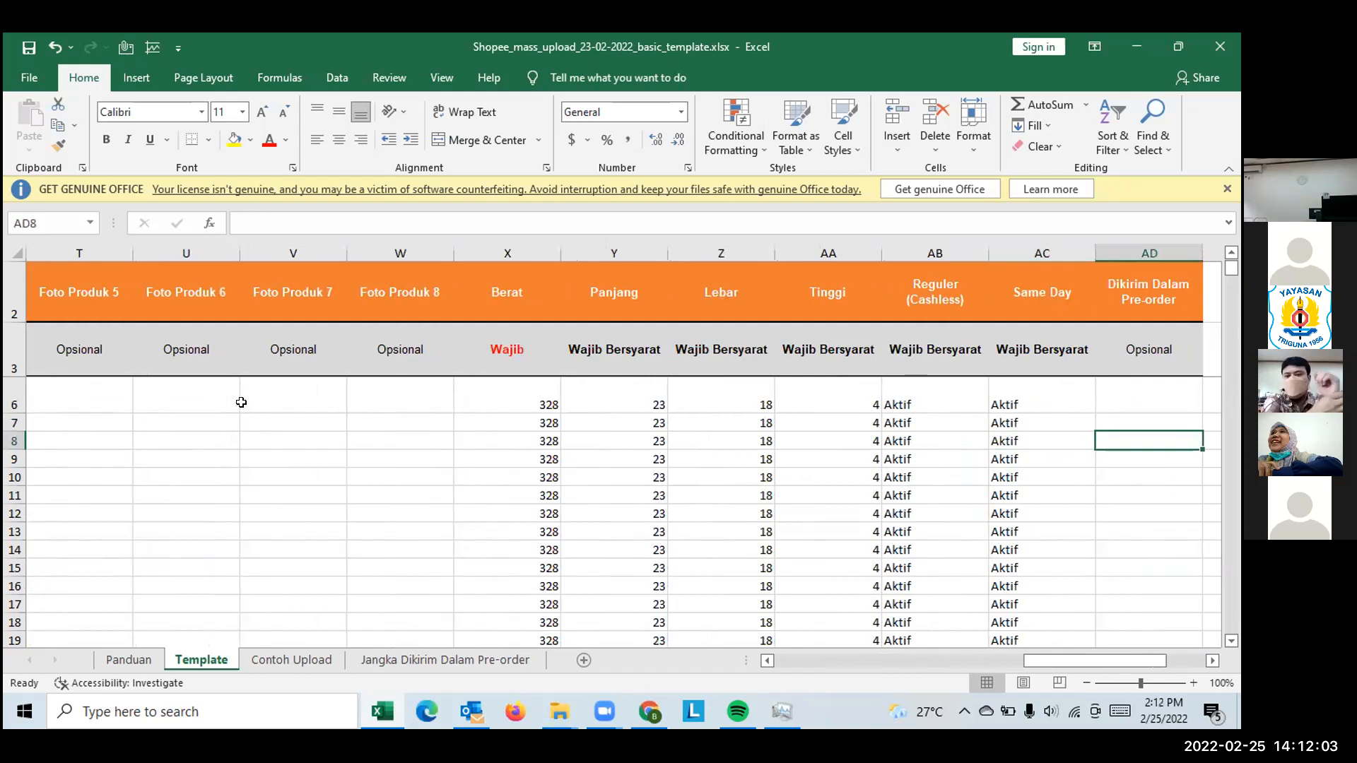
# Recheck the shipping option columns in row 7 and continue past Dikirim Dalam Pre-order to the end of the template.
pyautogui.press('Up')
pyautogui.press('Left')
pyautogui.press('Left')
pyautogui.press('Left')
pyautogui.press('Right')
pyautogui.press('Right')
pyautogui.press('Left')
pyautogui.press('Right')
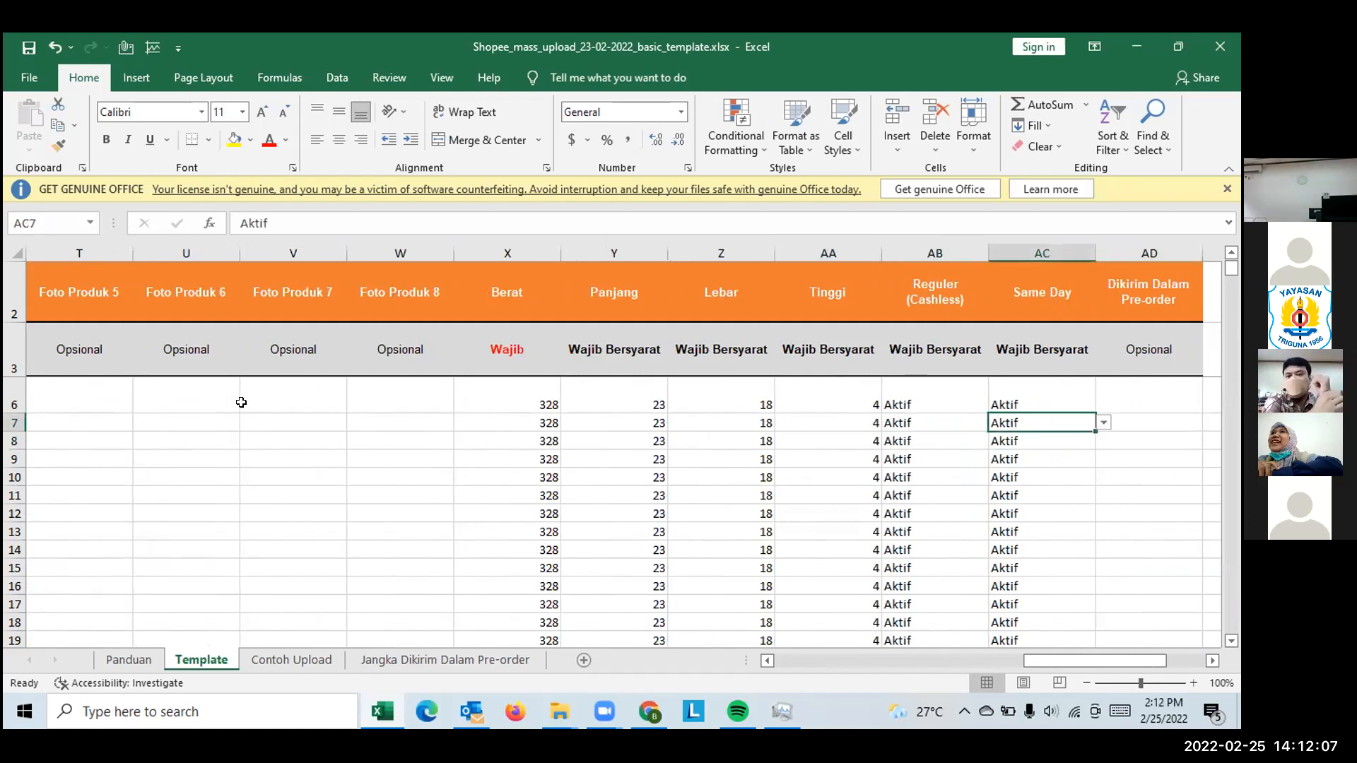
pyautogui.press('Right')
pyautogui.press('Right')
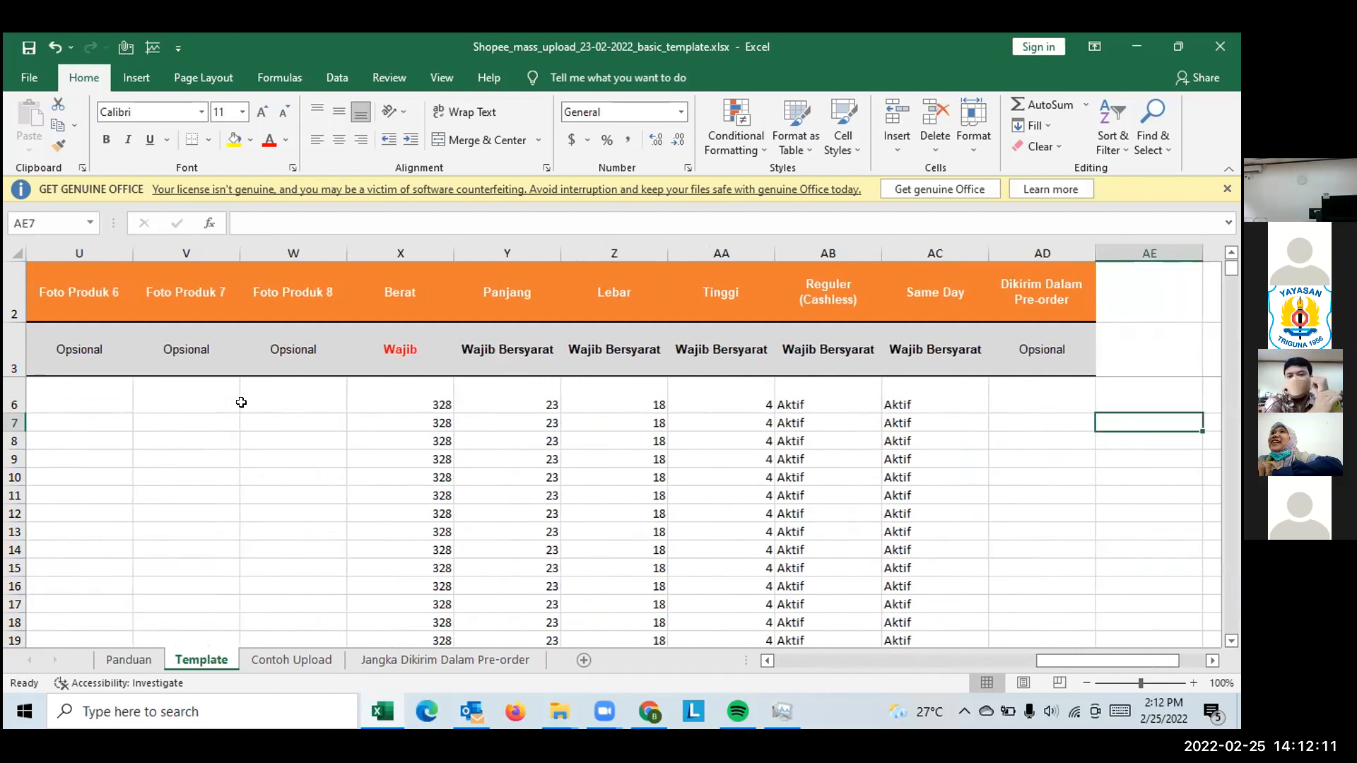
# Go back along row 7 from the end of the template through the dimension and photo columns to Kode Variasi.
pyautogui.press('Left')
pyautogui.press('Left')
pyautogui.press('Left')
pyautogui.press('Left')
pyautogui.press('Left')
pyautogui.press('Left')
pyautogui.press('Left')
pyautogui.press('Left')
pyautogui.press('Left')
pyautogui.press('Left')
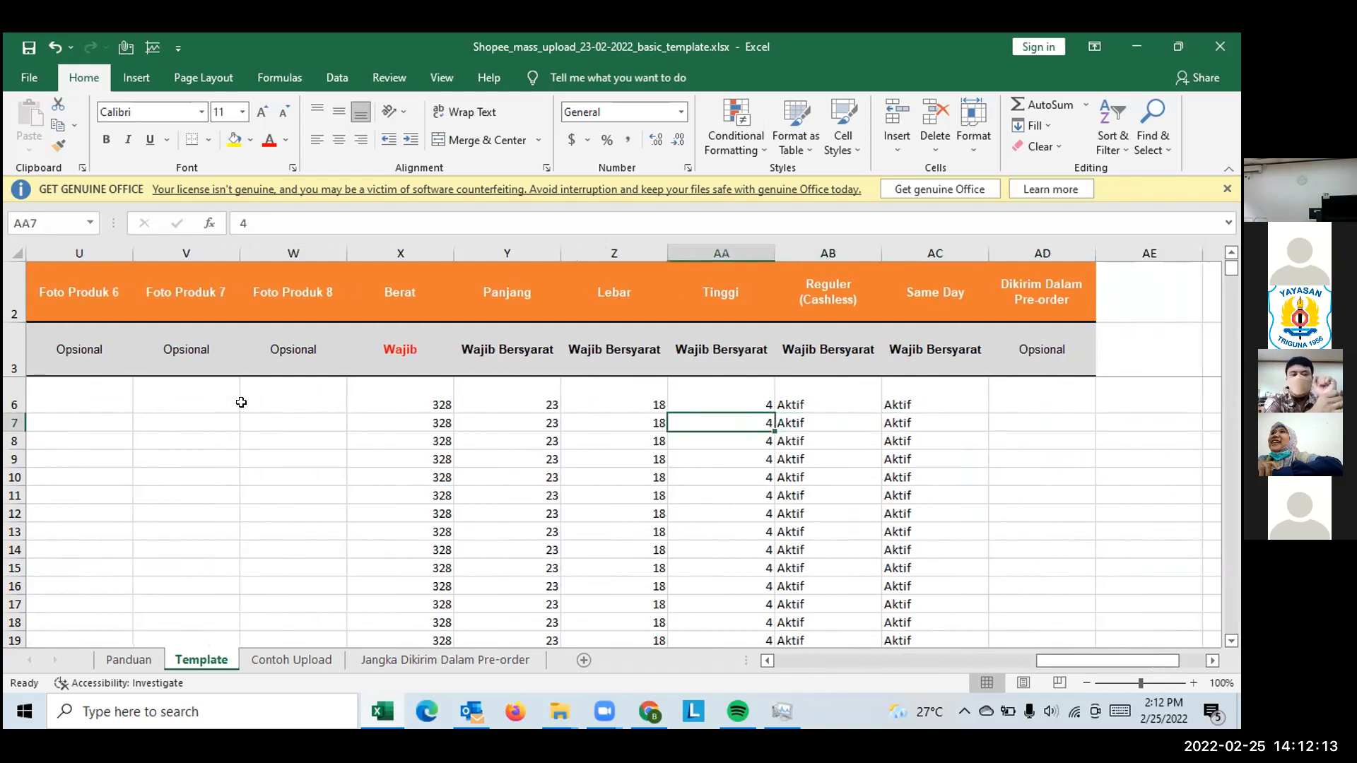
pyautogui.press('Left')
pyautogui.press('Left')
pyautogui.press('Left')
pyautogui.press('Left')
pyautogui.press('Left')
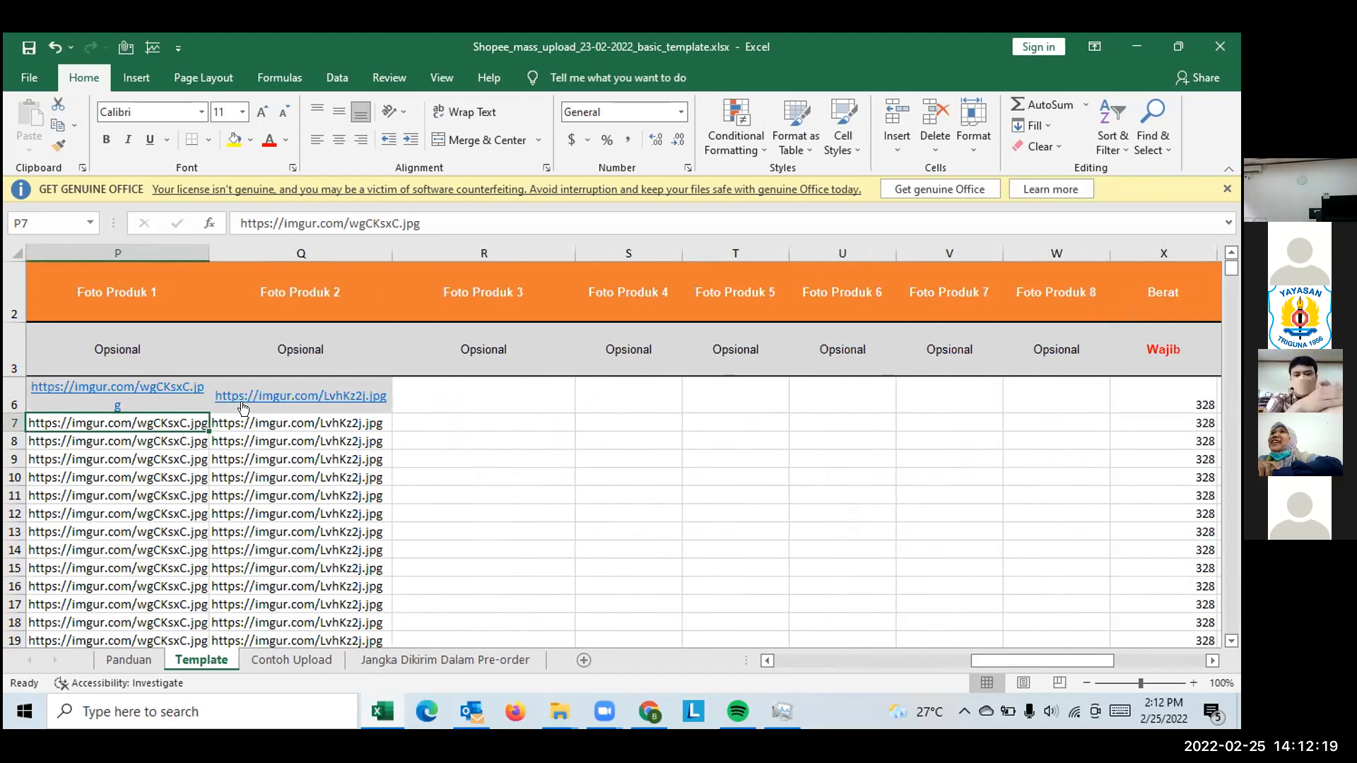
pyautogui.press('Left')
pyautogui.press('Left')
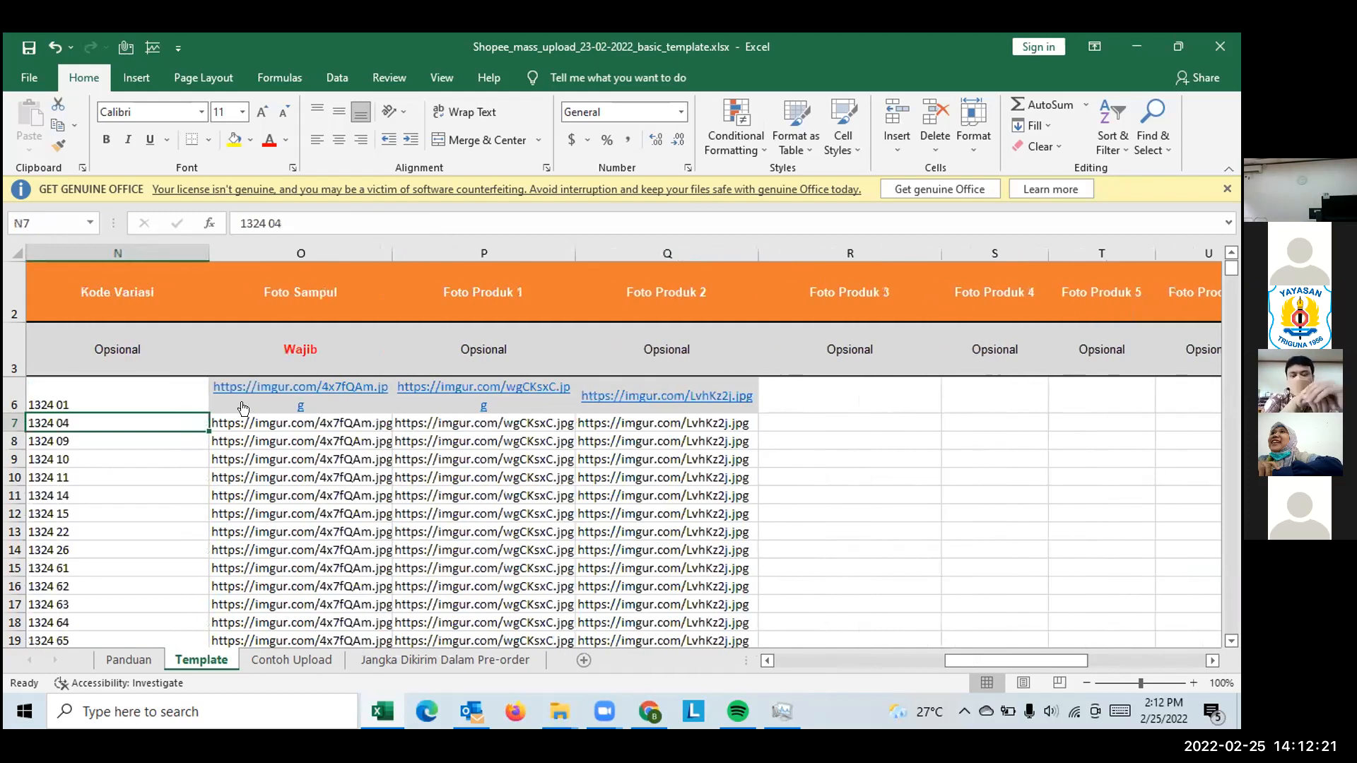
# Continue back along row 7 through Stok, Harga and the variation columns to the Kategori cell A7.
pyautogui.press('Left')
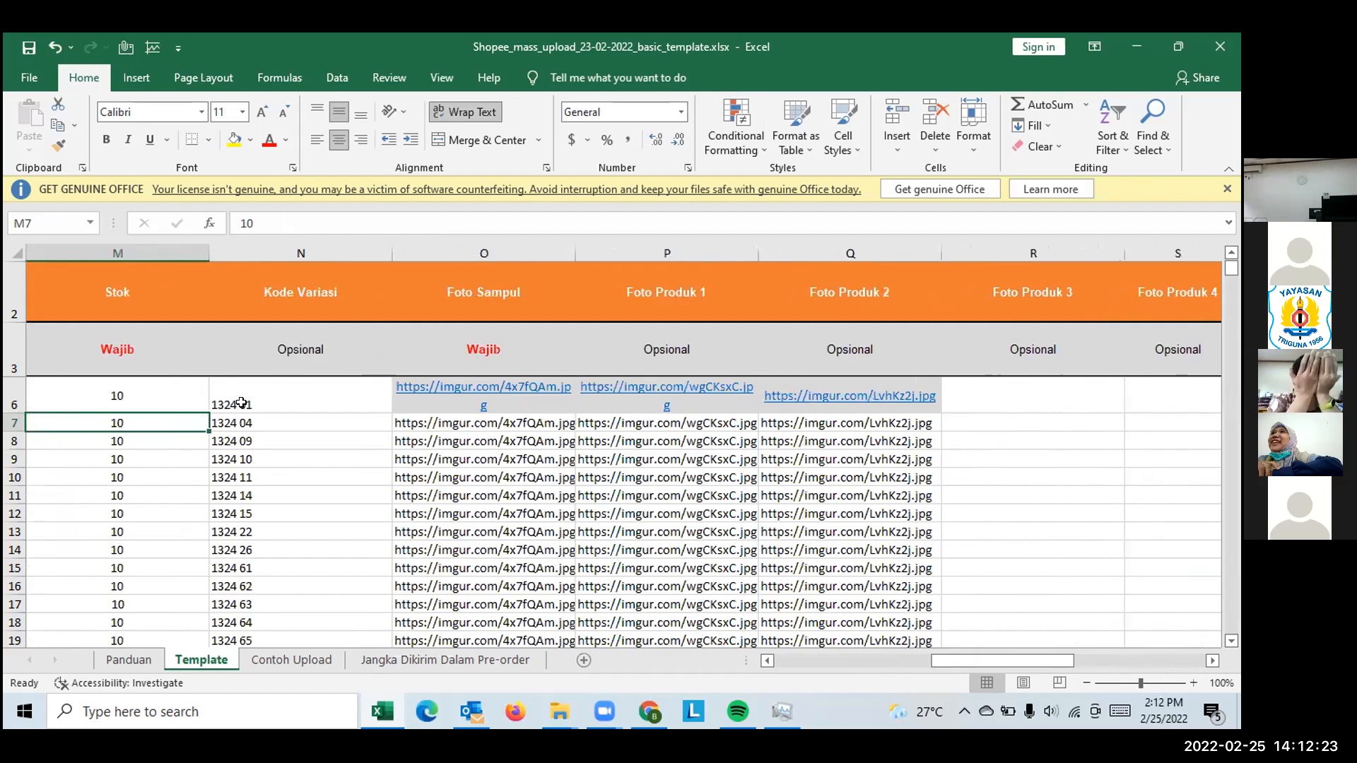
pyautogui.press('Left')
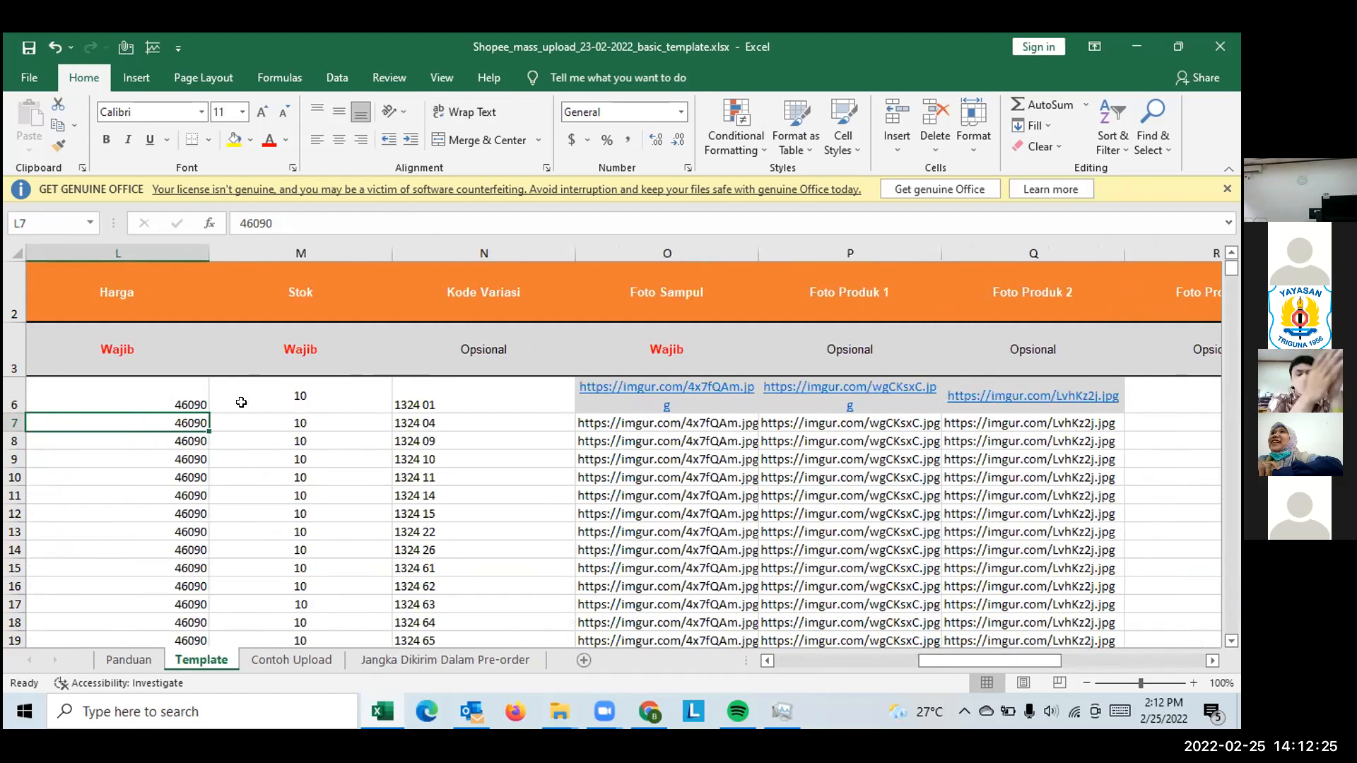
pyautogui.press('Left')
pyautogui.press('Left')
pyautogui.press('Left')
pyautogui.press('Left')
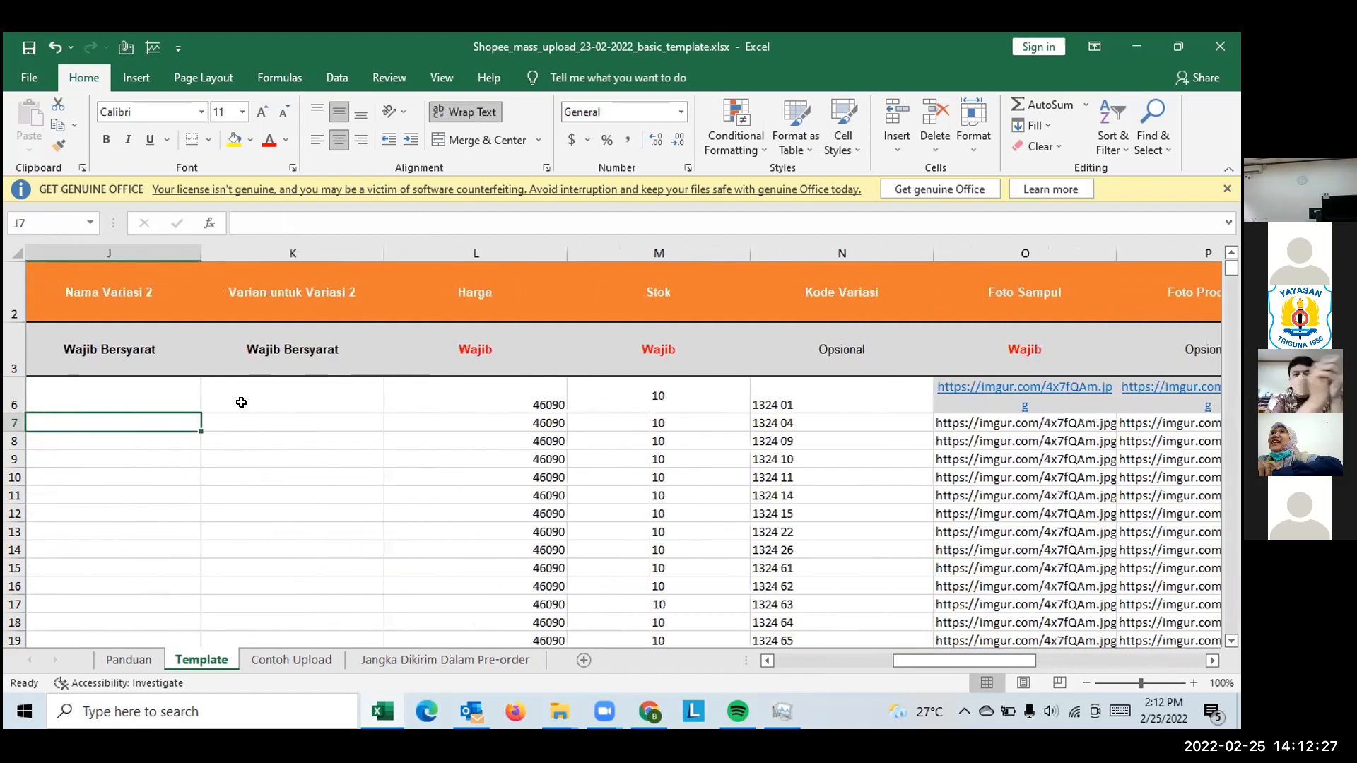
pyautogui.press('Left')
pyautogui.press('Left')
pyautogui.press('Left')
pyautogui.press('Left')
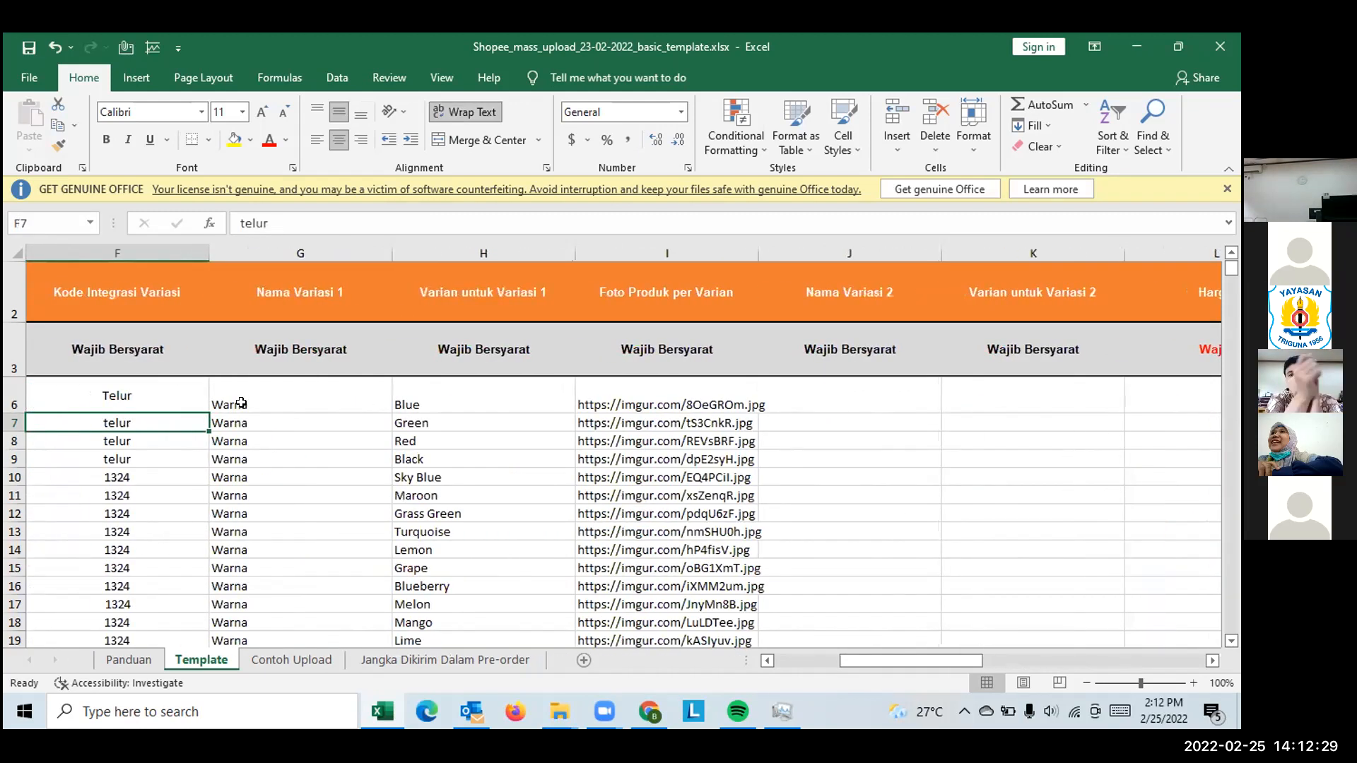
pyautogui.press('Left')
pyautogui.press('Left')
pyautogui.press('Left')
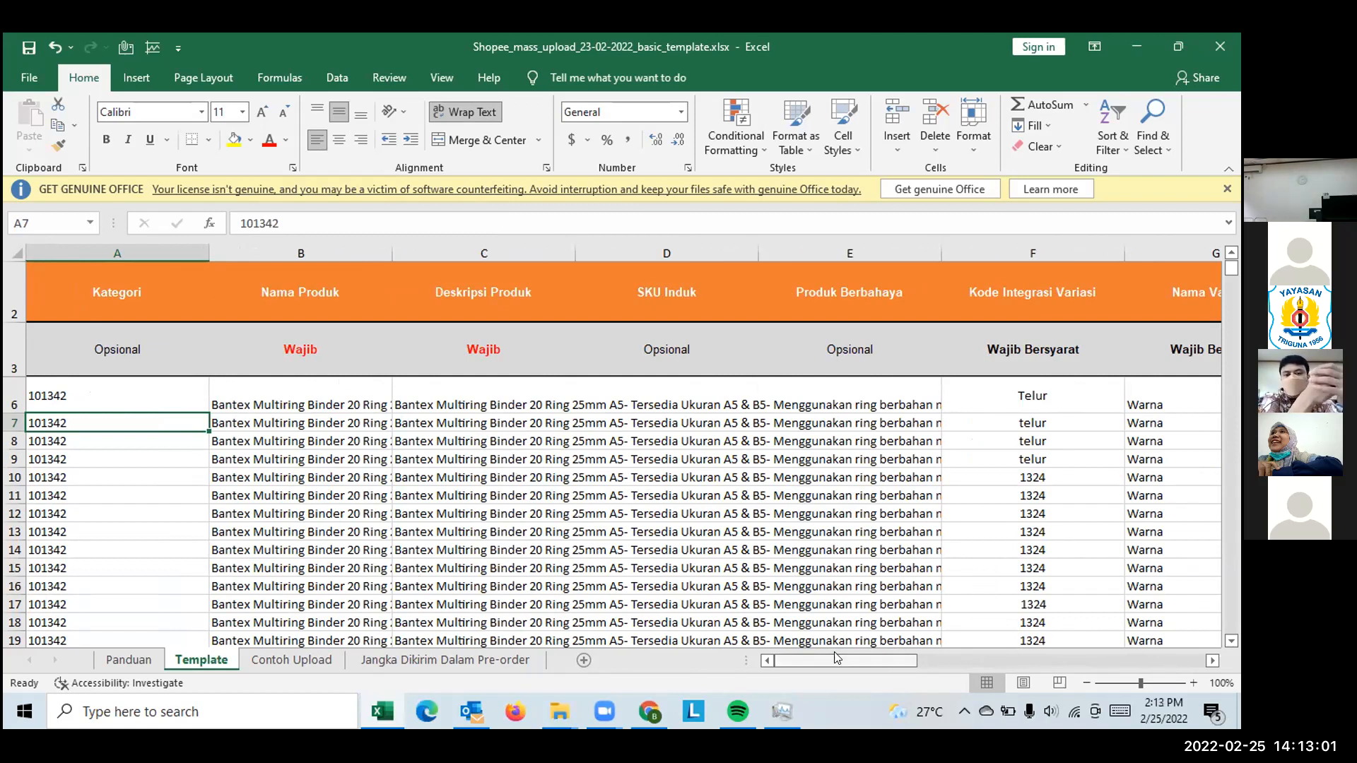
# Copy the Foto Produk per Varian link from I6 and open it in Chrome to view the product image.
pyautogui.moveTo(861, 665); pyautogui.dragTo(926, 661)
pyautogui.click(666, 395)
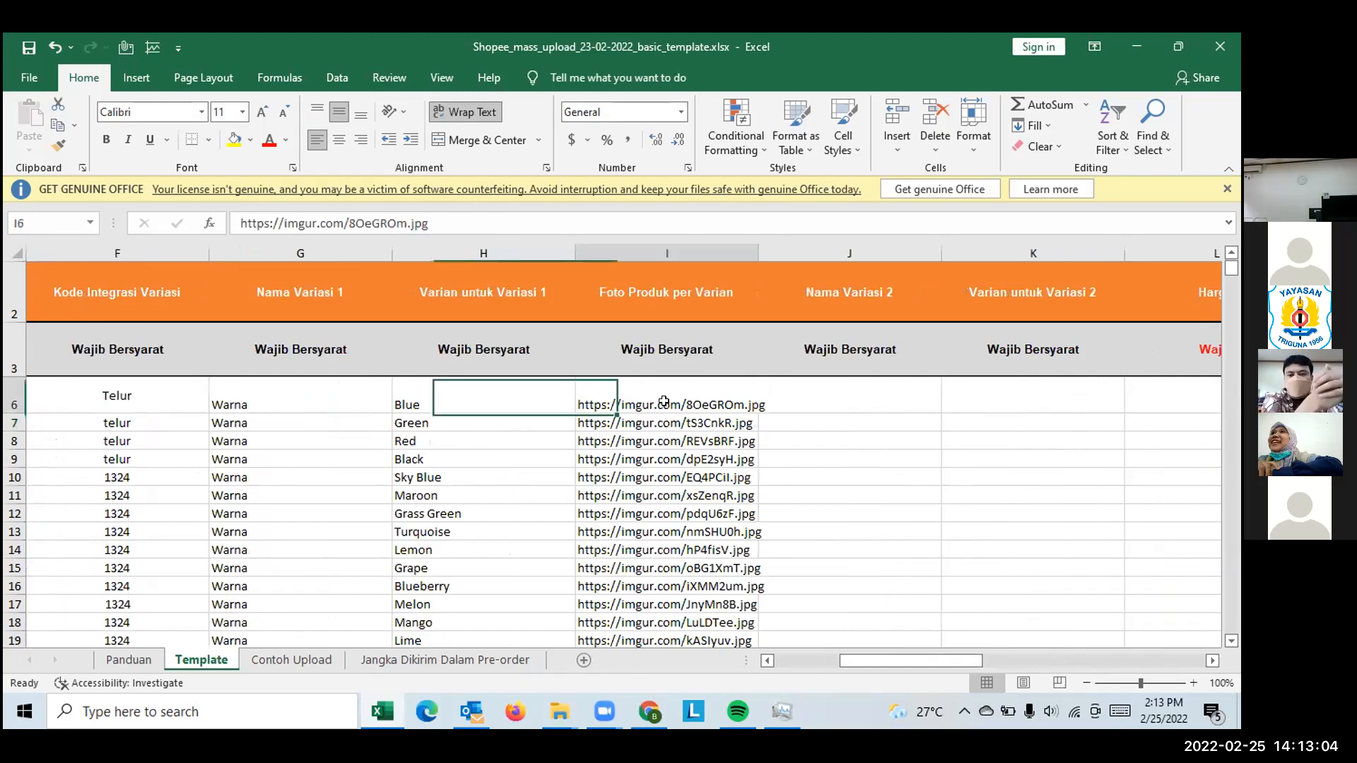
pyautogui.tripleClick(422, 223)
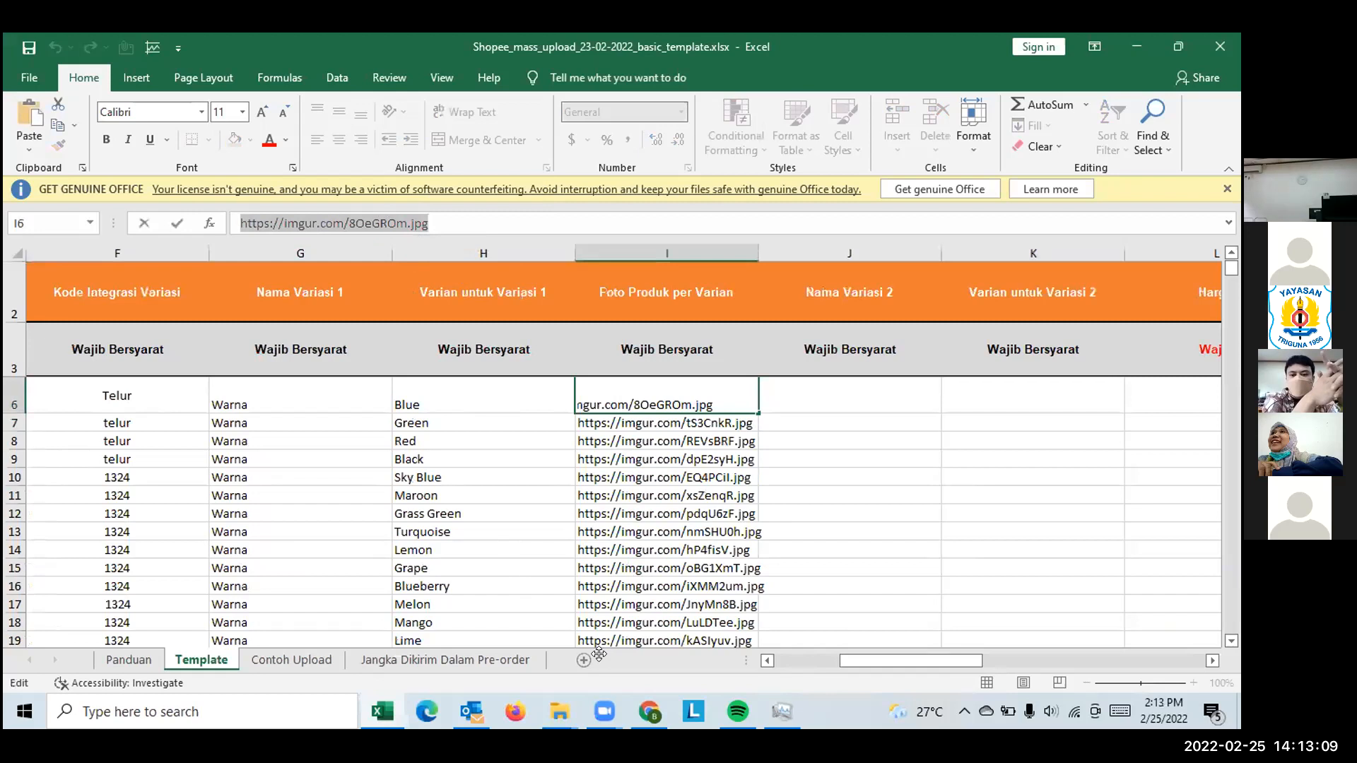
pyautogui.hotkey('ctrl', 'c')
pyautogui.hotkey('alt', 'Tab')
pyautogui.hotkey('ctrl', 'v')
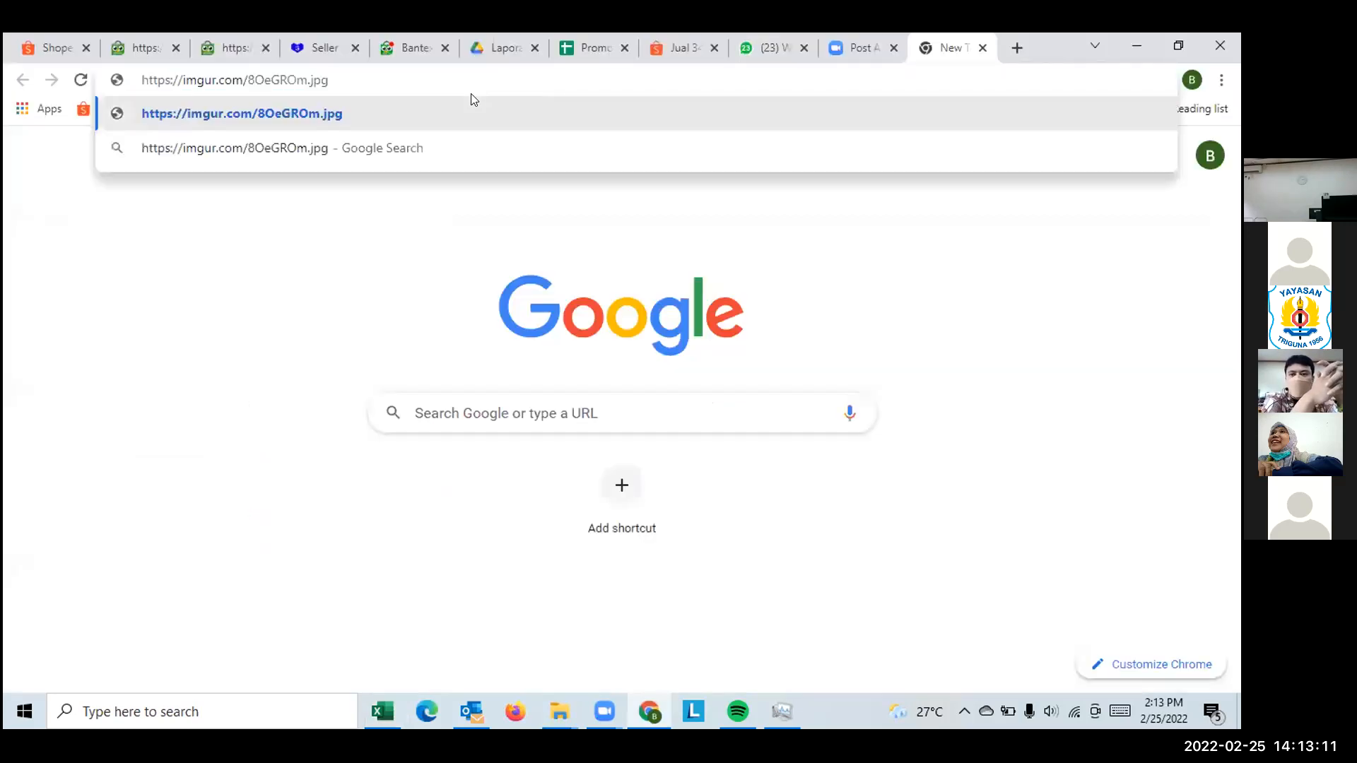
pyautogui.press('Return')
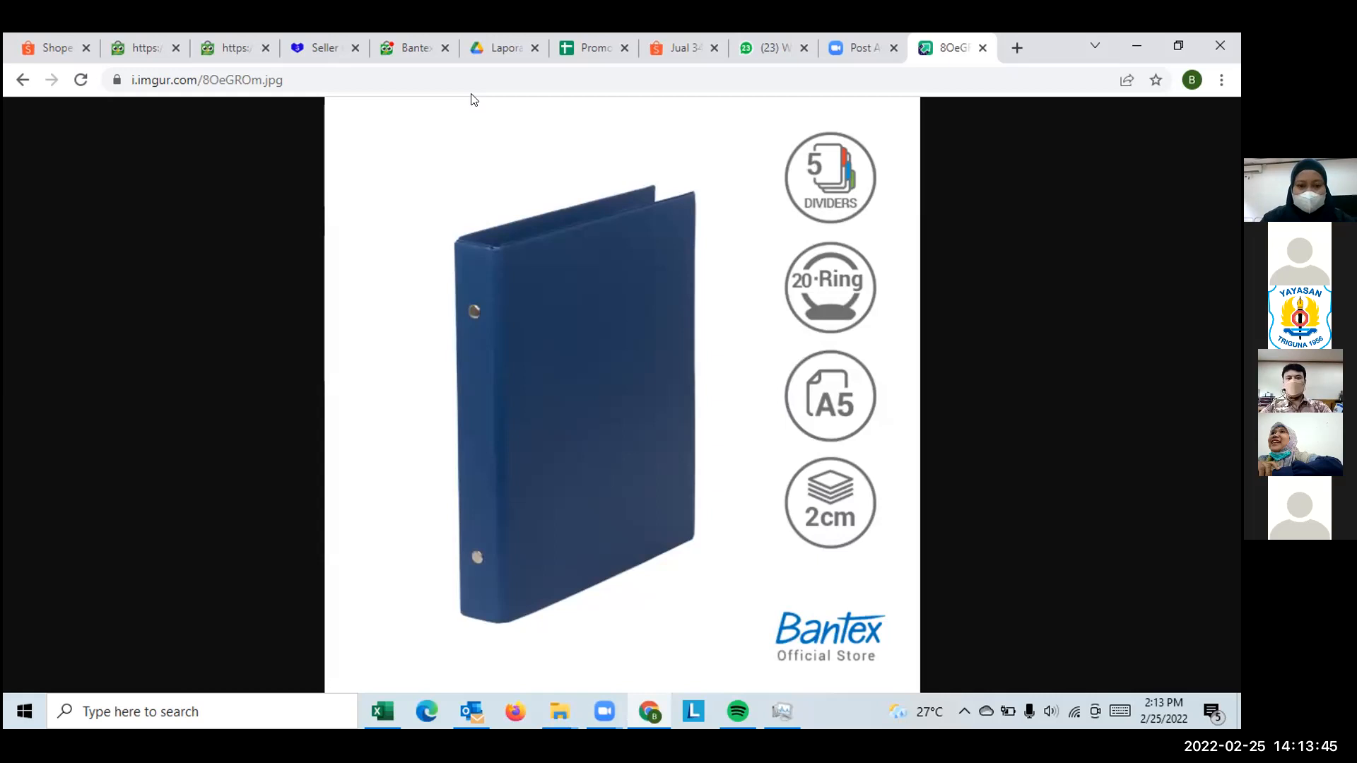
# Close the image tab, switch back to the Excel template and move to the Nama Variasi 2 cell in row 6.
pyautogui.click(984, 48)
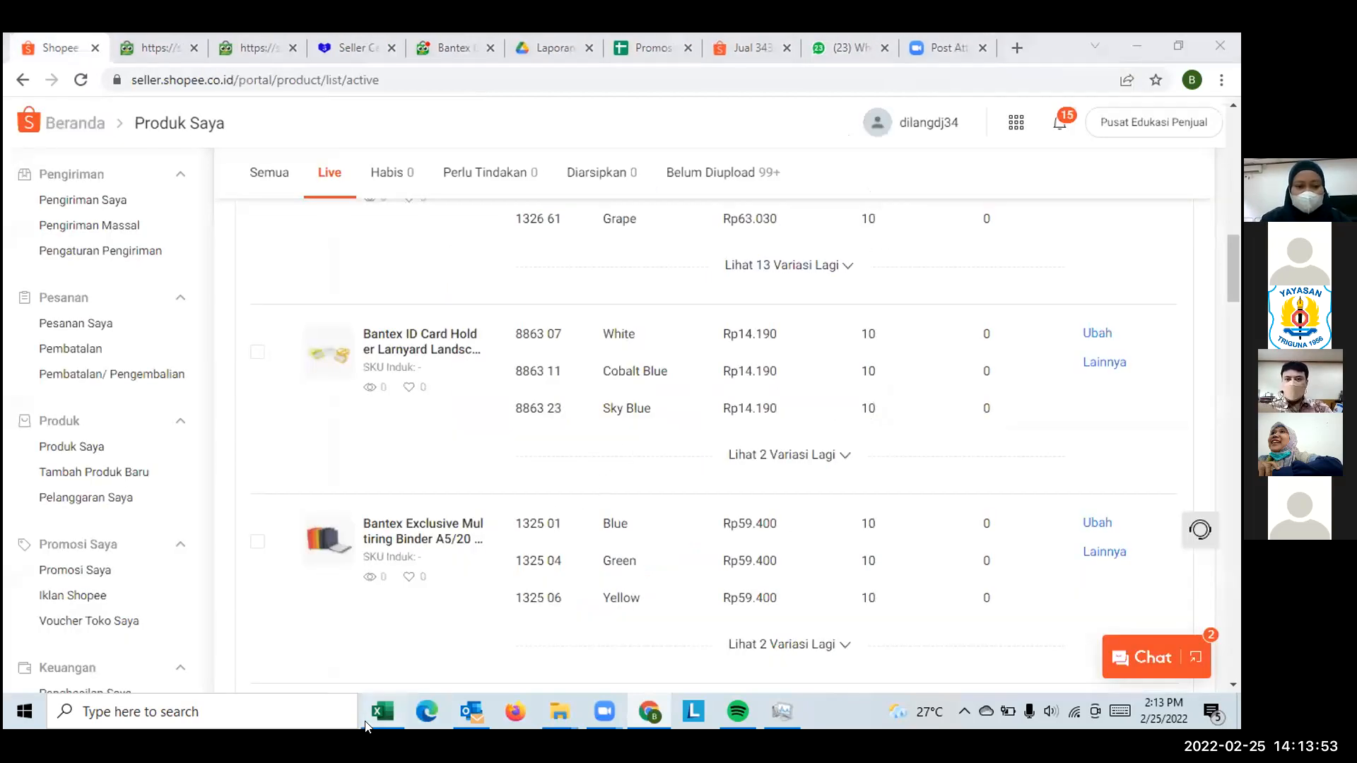
pyautogui.click(382, 711)
pyautogui.click(867, 453)
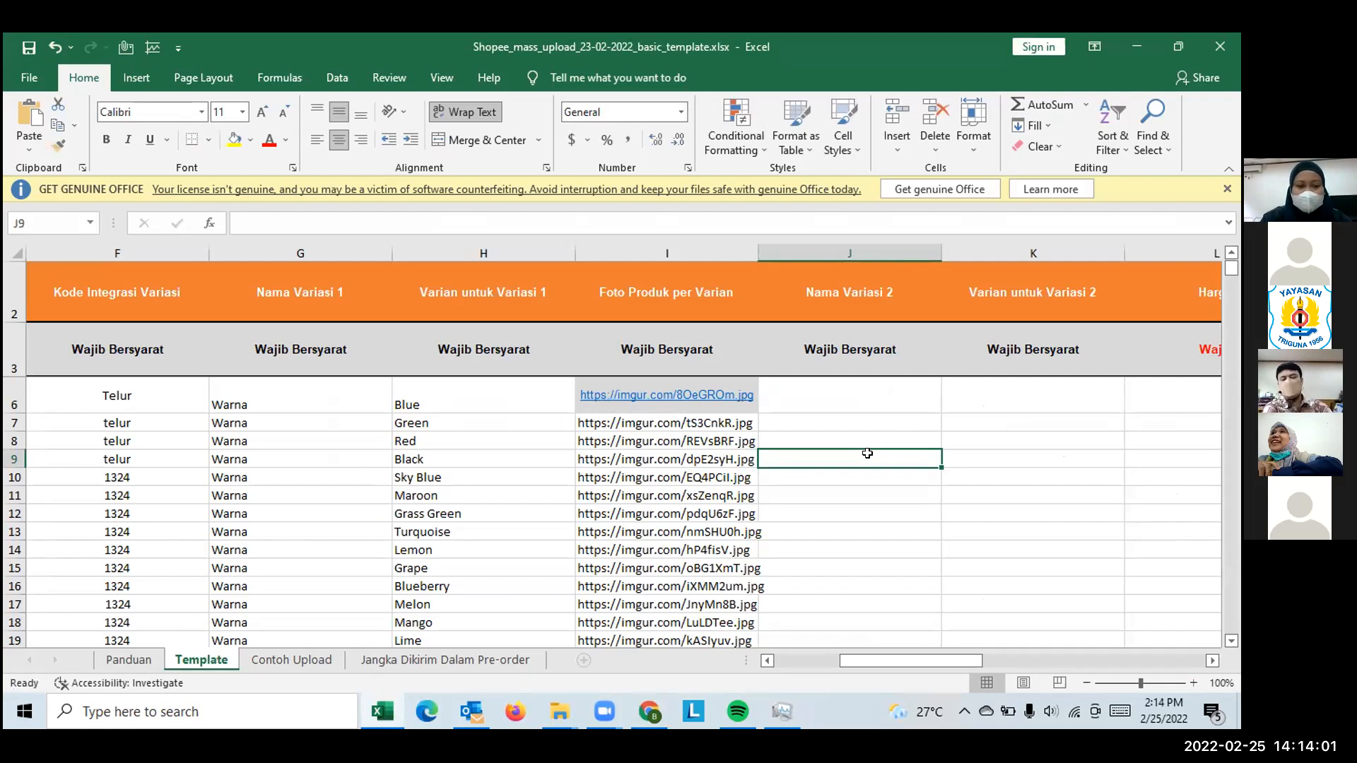
pyautogui.press('Up')
pyautogui.press('Up')
pyautogui.press('Up')
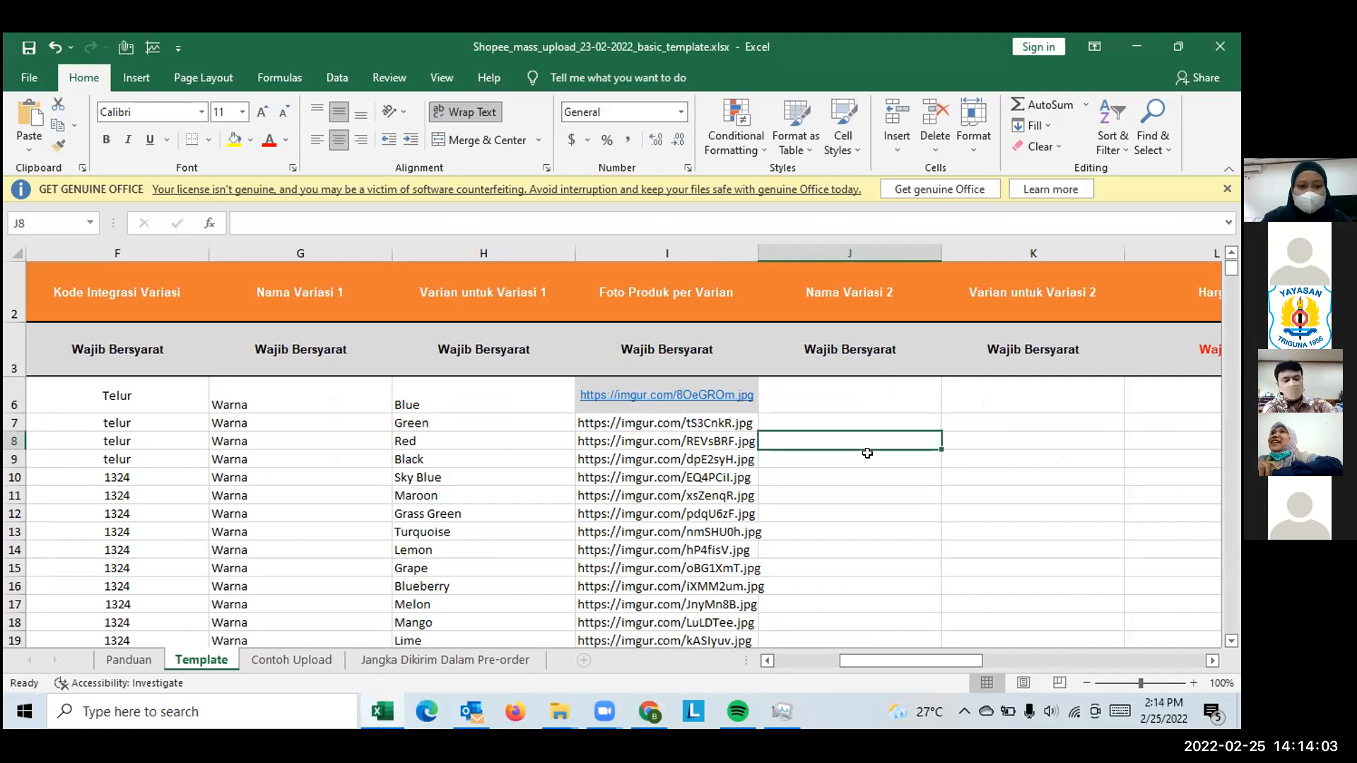
# Return along row 6 to the Kategori cell A6.
pyautogui.press('Left')
pyautogui.press('Left')
pyautogui.press('Left')
pyautogui.press('Left')
pyautogui.press('Left')
pyautogui.press('Left')
pyautogui.press('Left')
pyautogui.press('Left')
pyautogui.press('Left')
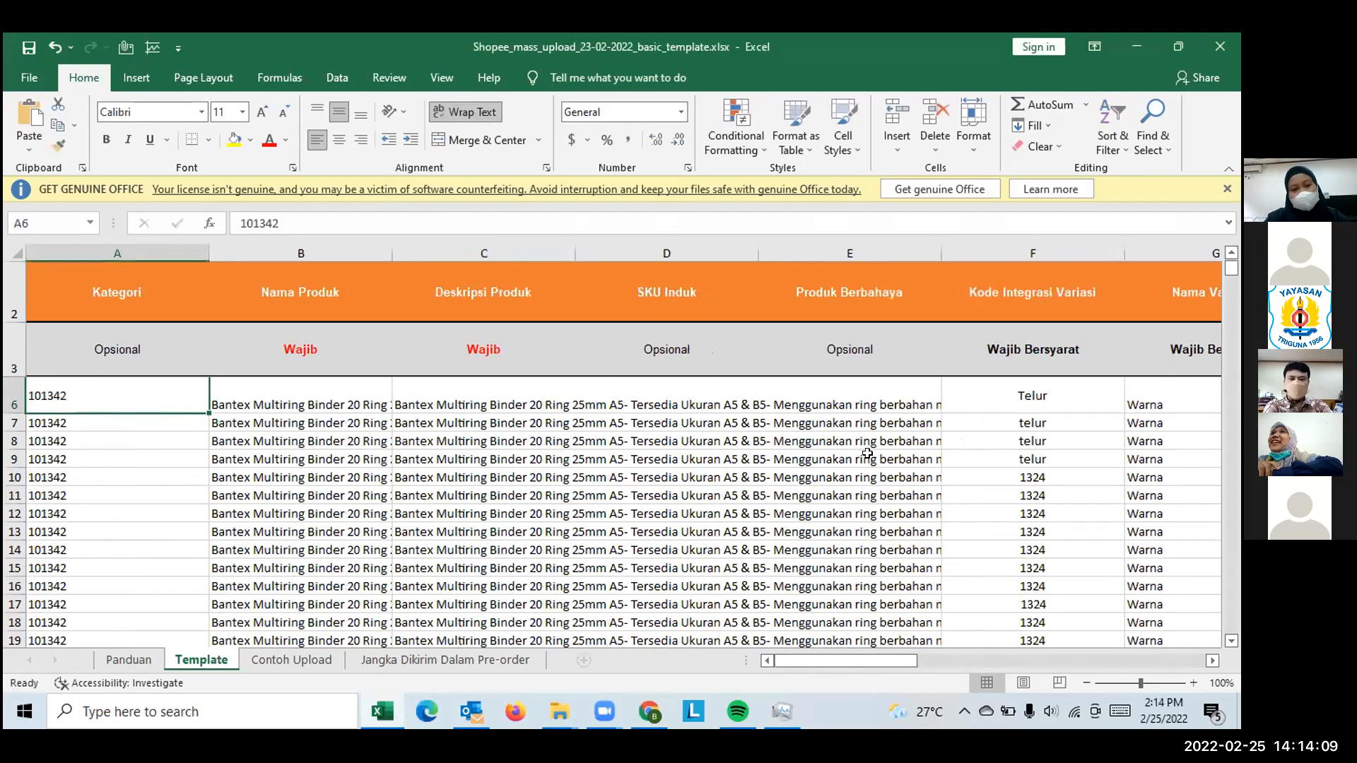
# Review row 6 again from Kategori through Kode Integrasi Variasi to the Varian untuk Variasi 1 cell.
pyautogui.press('Right')
pyautogui.press('Right')
pyautogui.press('Right')
pyautogui.press('Right')
pyautogui.press('Right')
pyautogui.press('Right')
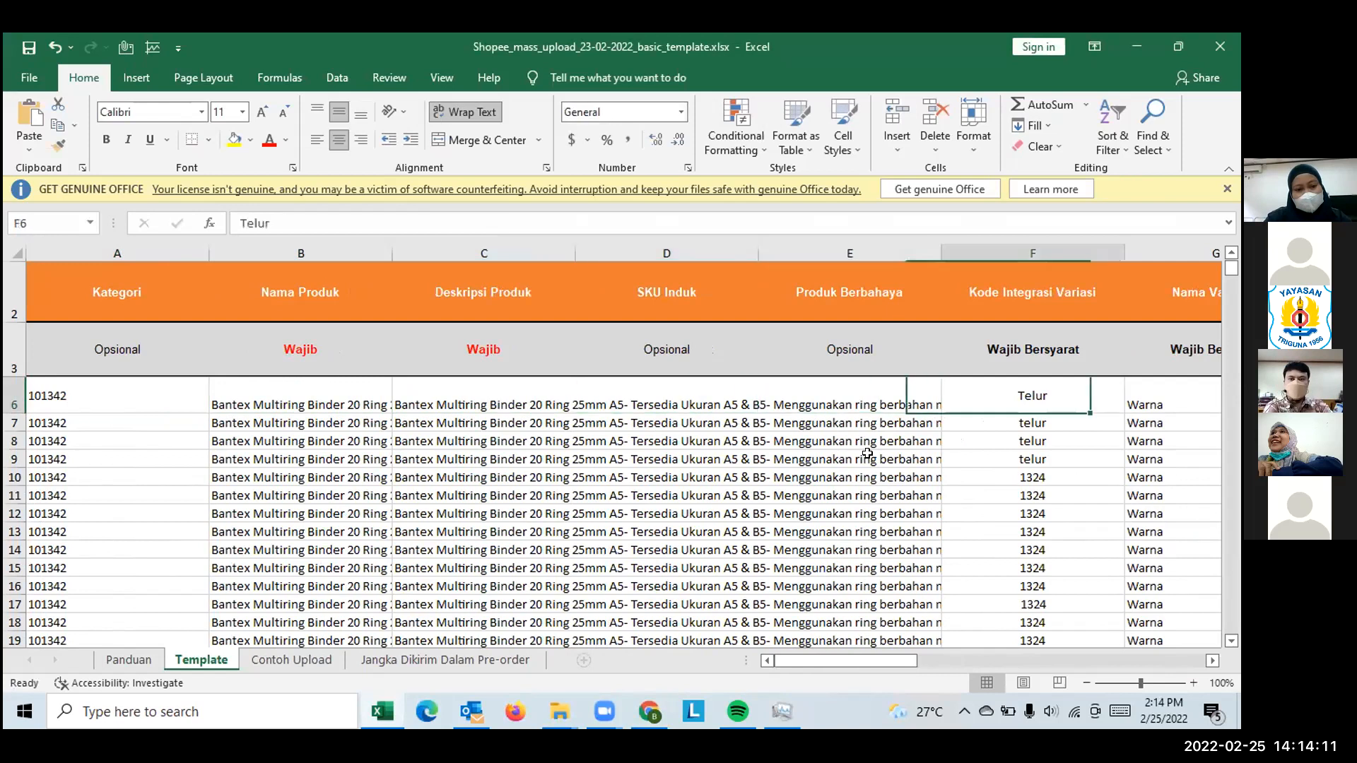
pyautogui.press('Right')
pyautogui.press('Right')
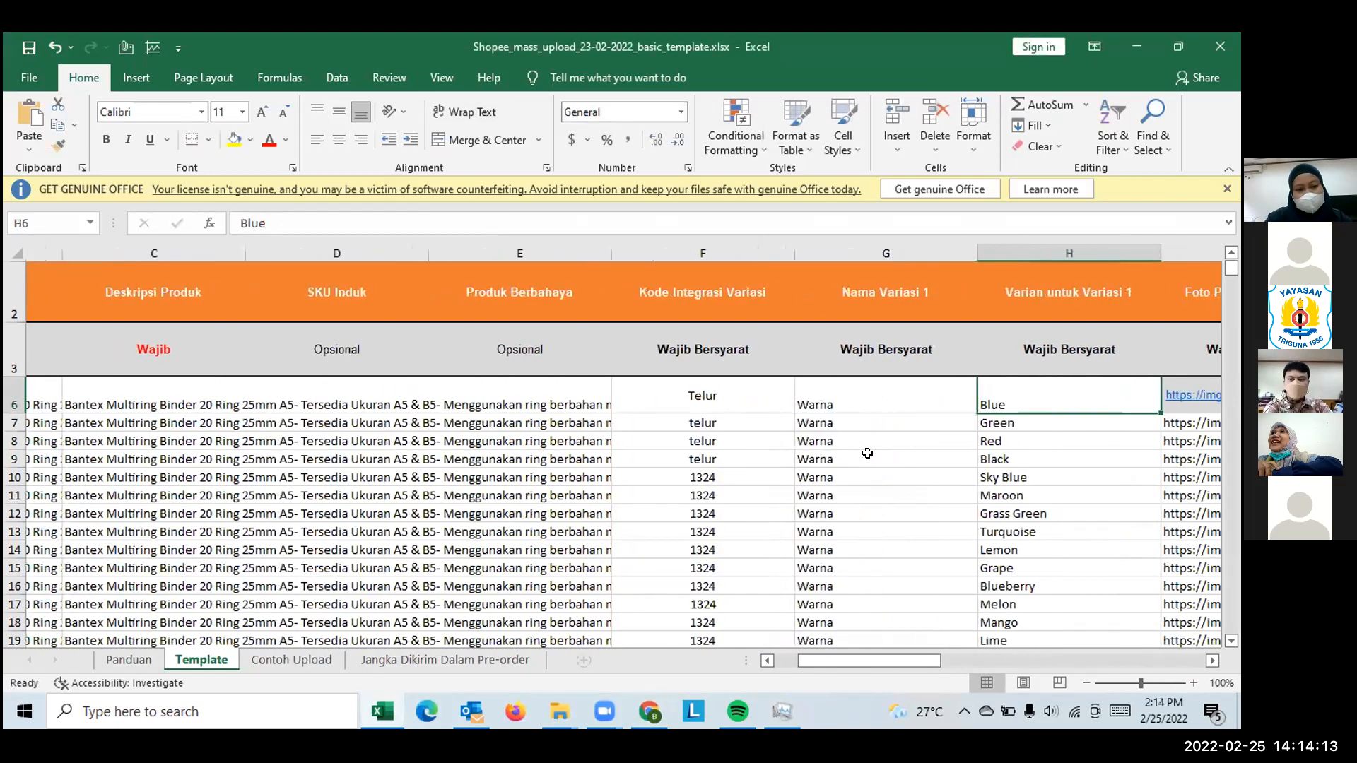